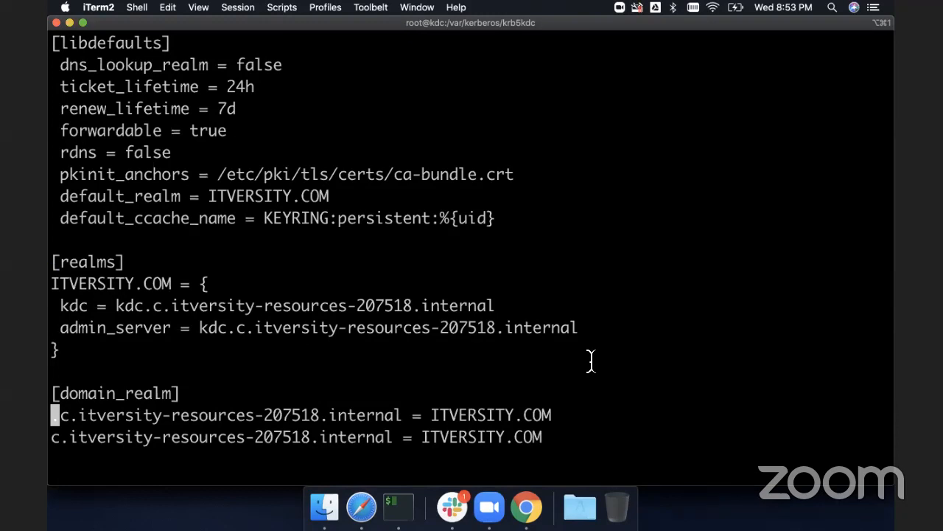
- Examine the realm hostnames and domain_realm mappings in /etc/krb5.conf
key("Right")
key("Right")
key("Right")
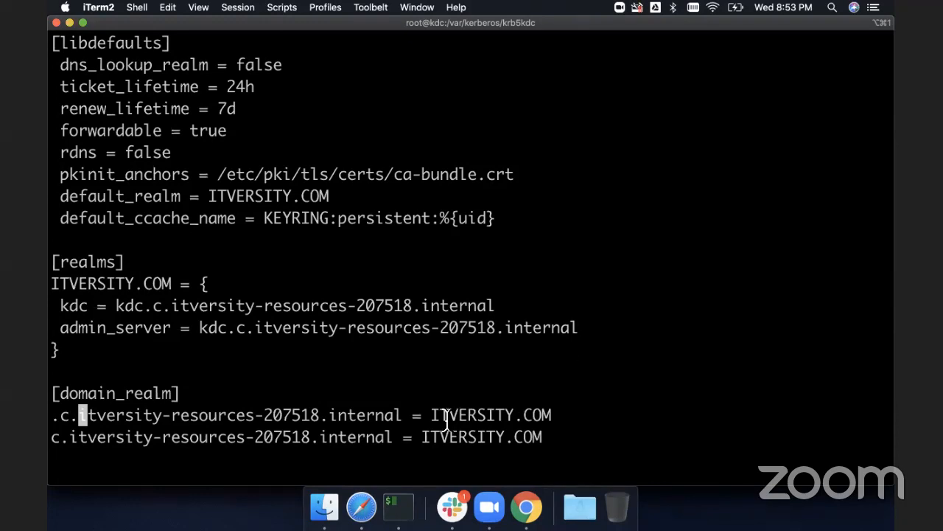
double_click(333, 415)
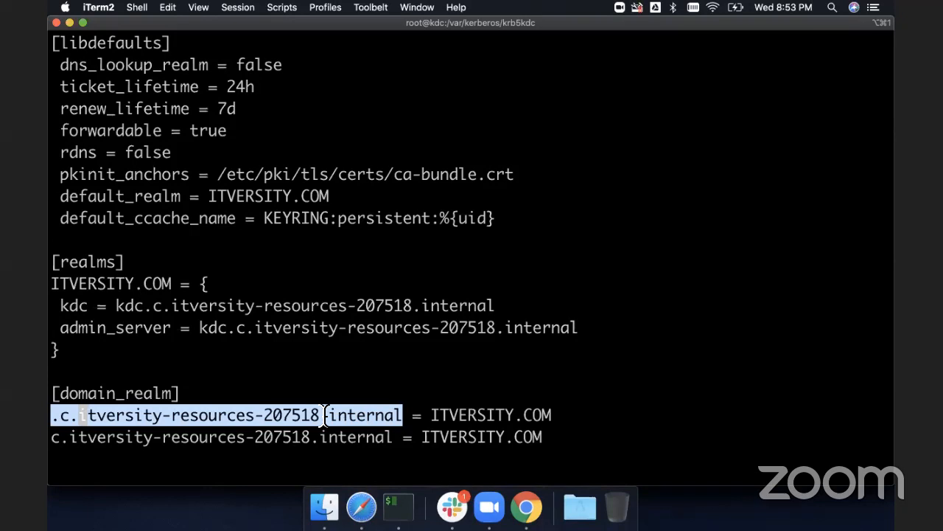
left_click(494, 417)
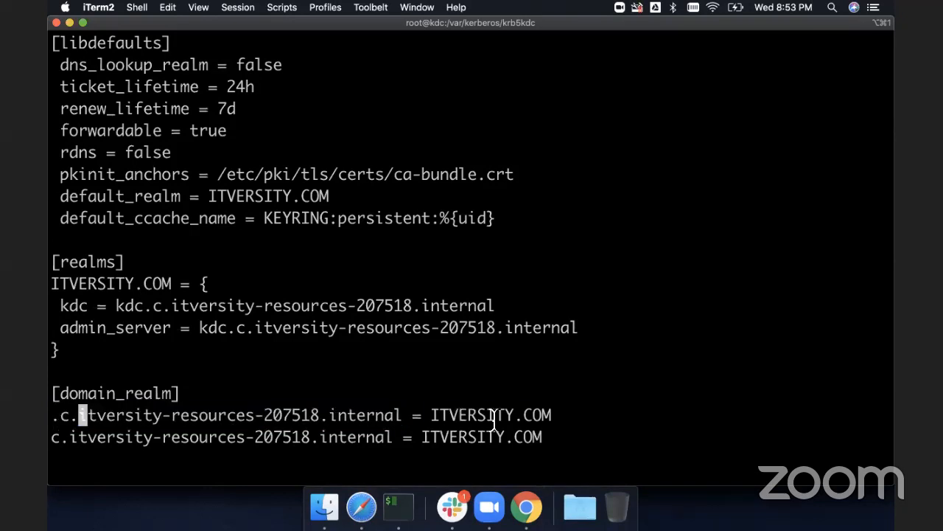
double_click(494, 416)
double_click(489, 437)
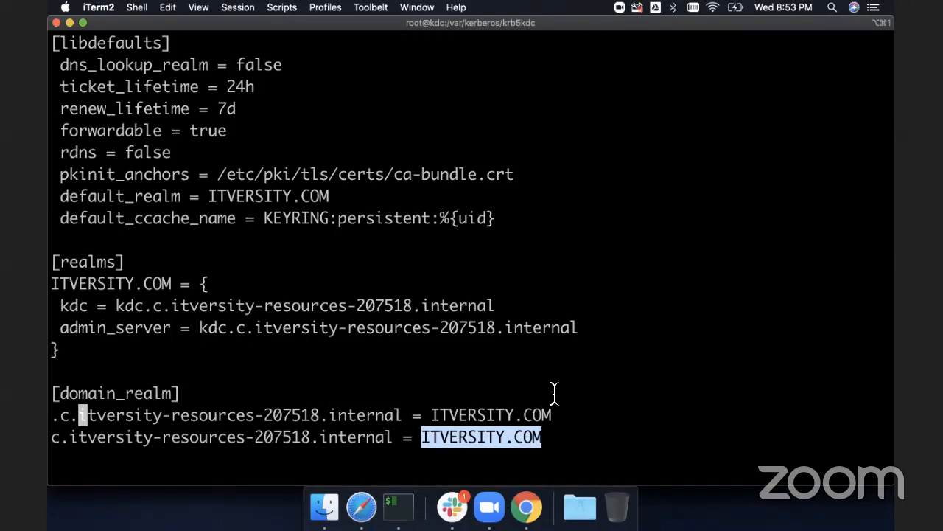
double_click(268, 196)
double_click(130, 280)
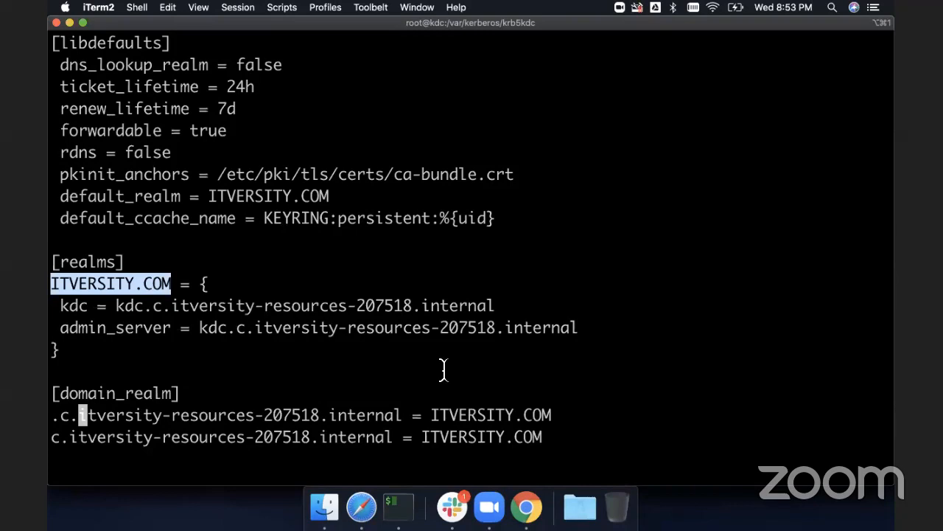
double_click(467, 415)
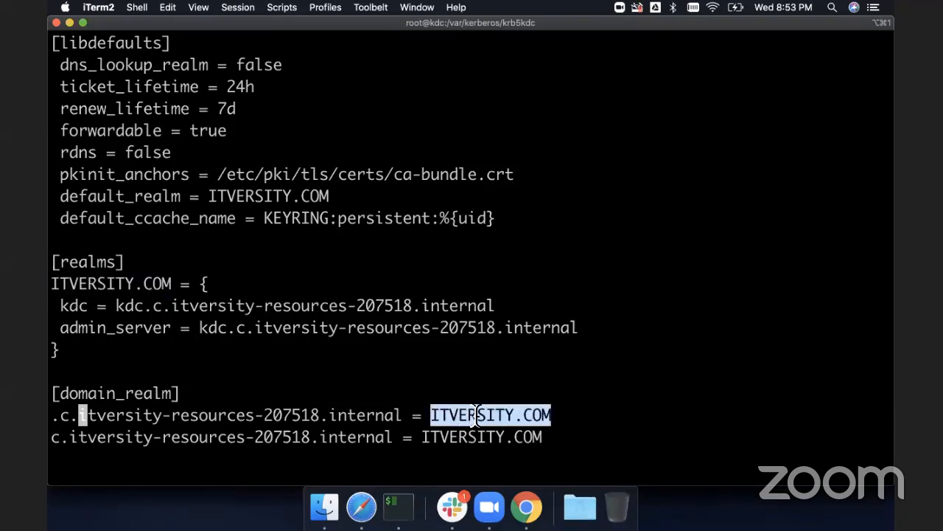
double_click(277, 198)
double_click(131, 288)
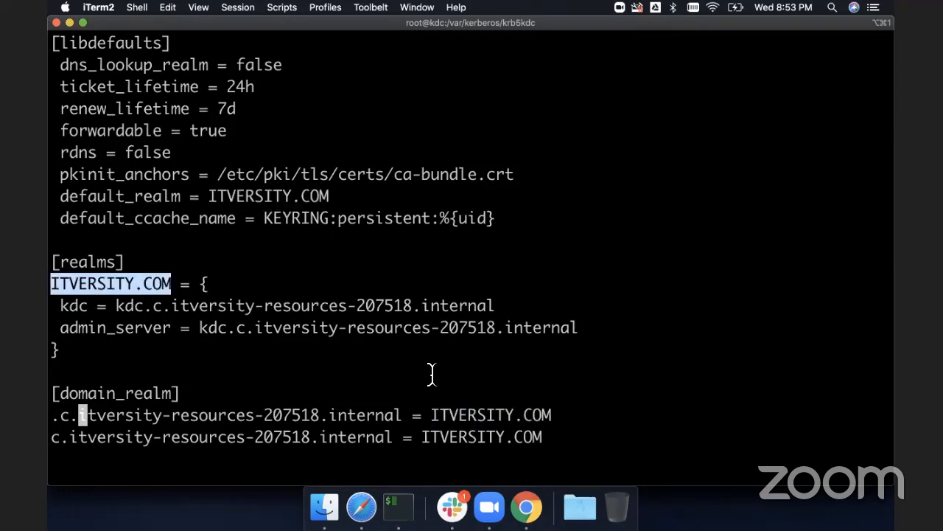
double_click(466, 415)
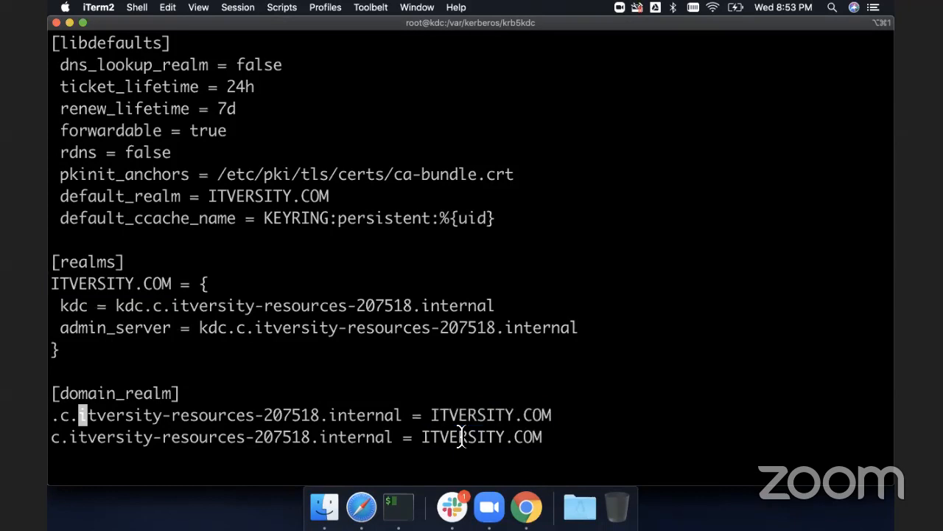
double_click(461, 437)
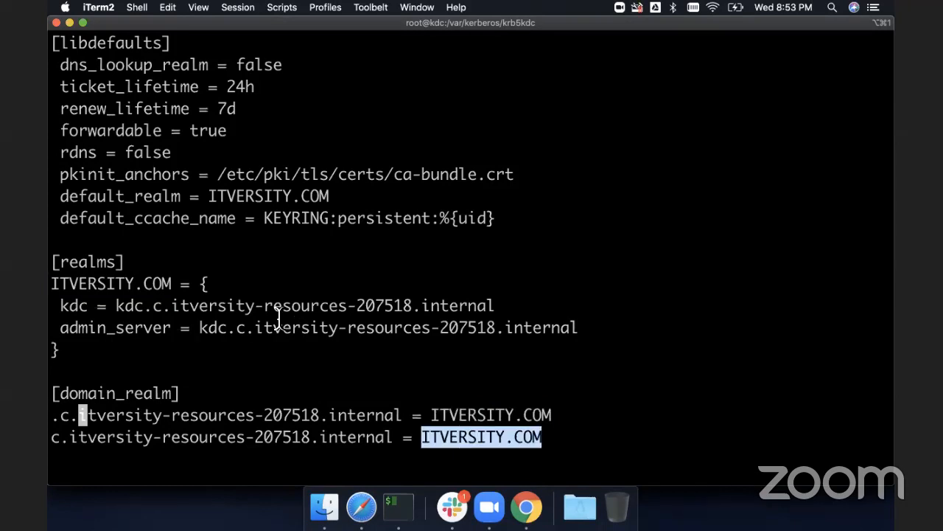
- Quit the editor on /etc/krb5.conf and return to the shell
left_click(116, 305)
key("Up")
key("Up")
key("Up")
key("Up")
key("Up")
key("Up")
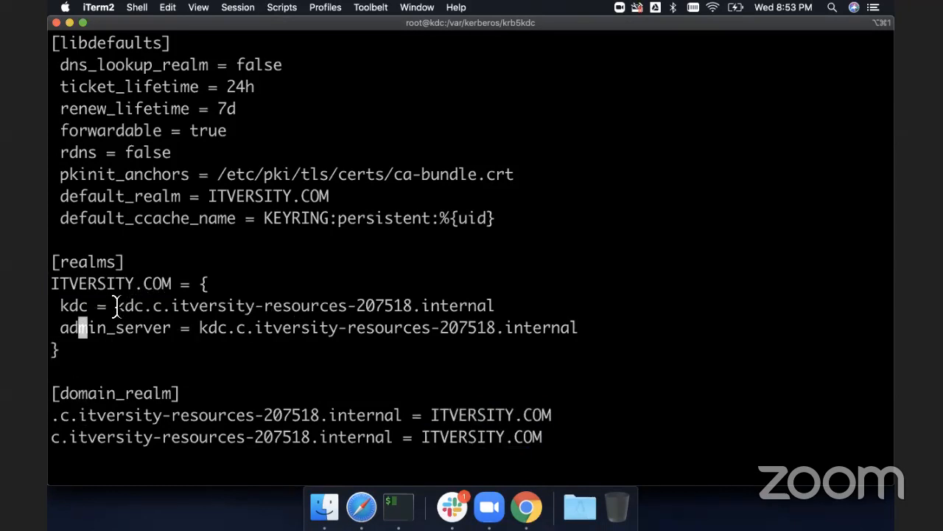
key("Down")
key("Right")
key("Right")
key("w")
key("w")
key("w")
key("w")
key("w")
key("w")
key("w")
key("super+Tab")
key("super+Tab")
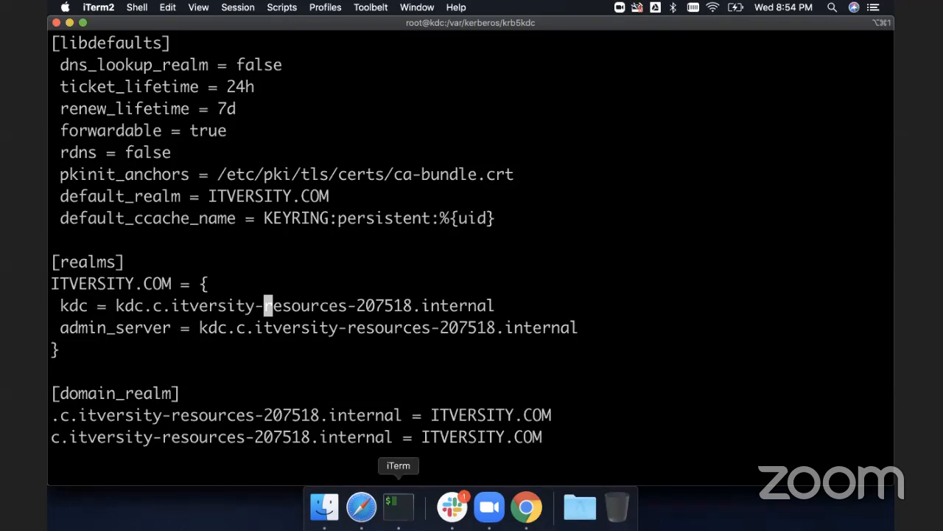
type(":x")
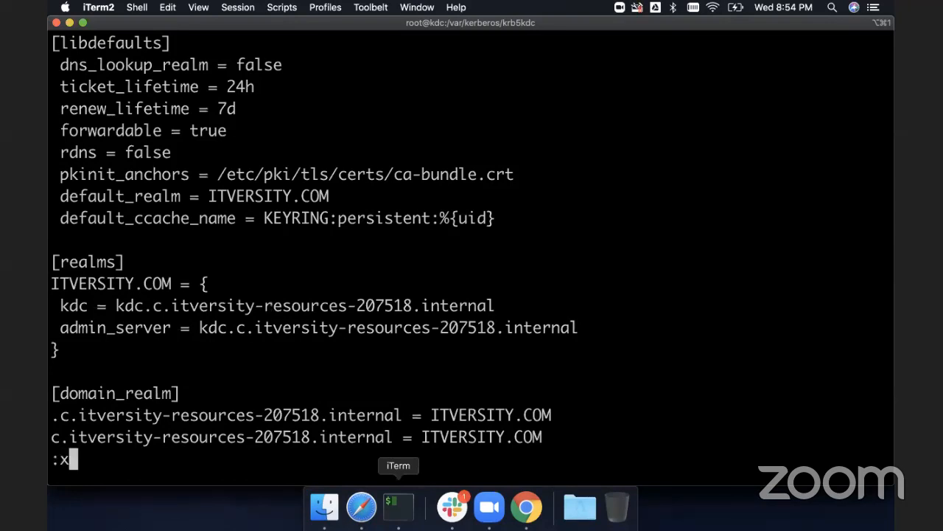
key("Return")
- Display the fully qualified hostname with hostname -f and copy its domain part c.itversitydiscuss.internal
type("hostn")
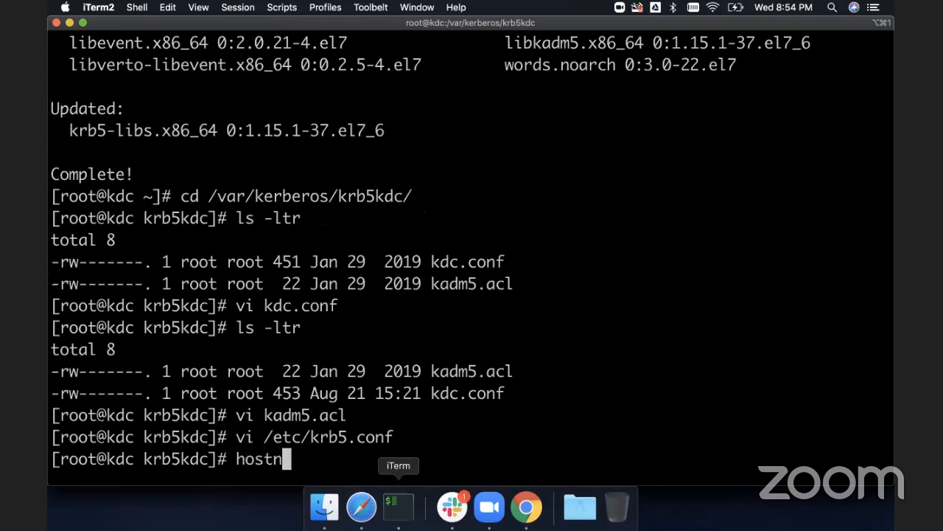
type("ame -f")
key("Return")
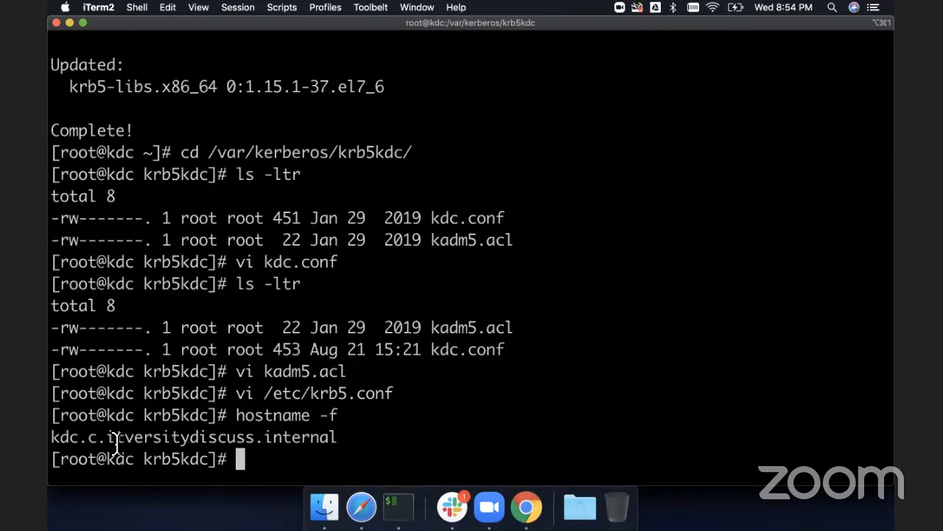
left_click_drag(87, 437, 337, 435)
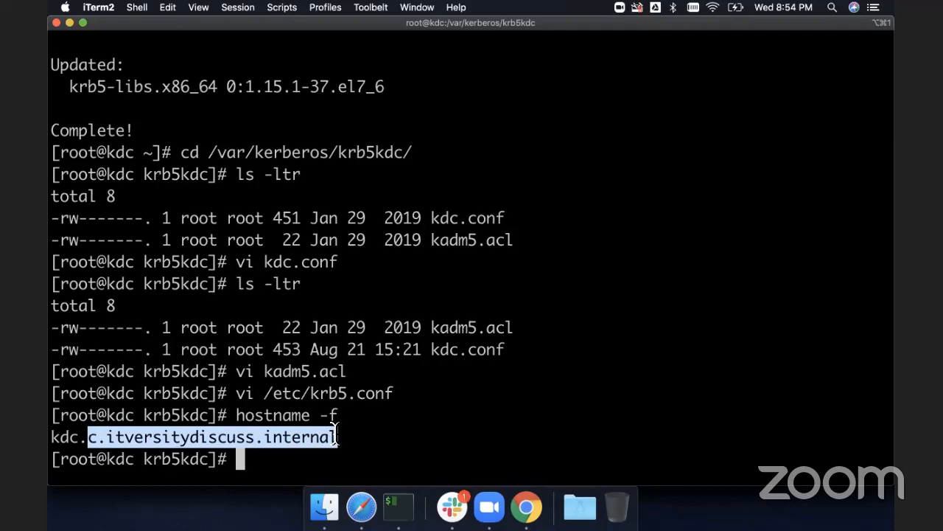
- Reopen /etc/krb5.conf and set the kdc host in the ITVERSITY.COM realm to kdc.c.itversitydiscuss.internal
key("Up")
key("Up")
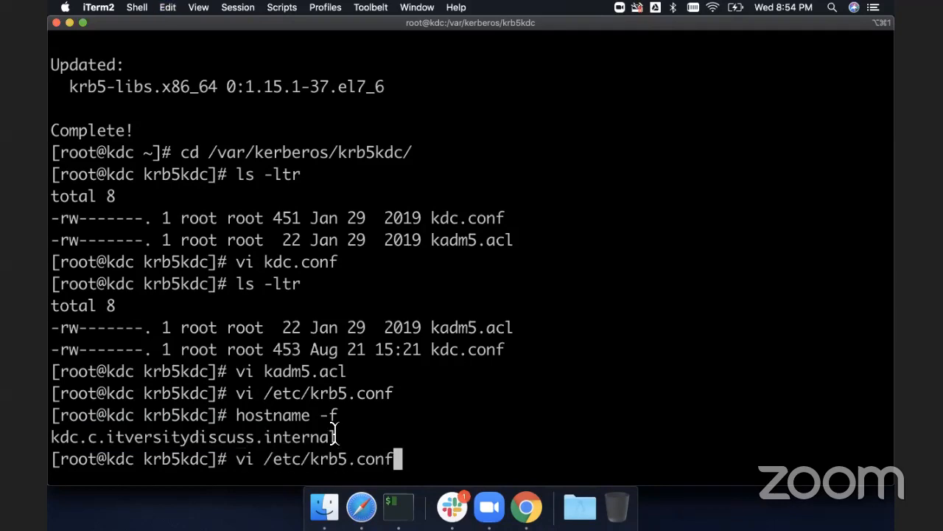
key("Return")
key("Up")
key("Up")
key("Up")
key("Up")
key("Up")
key("Up")
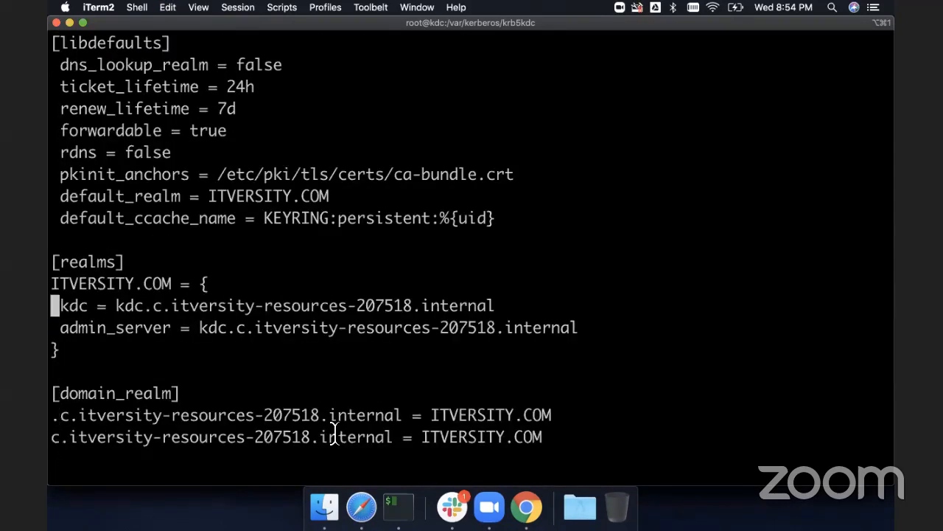
key("Right")
key("Right")
key("Right")
key("Right")
key("Right")
key("Right")
key("Right")
key("Right")
key("Right")
key("Right")
key("Right")
key("D")
key("a")
key("super+v")
key("Escape")
- Set the admin_server host to kdc.c.itversitydiscuss.internal
key("Down")
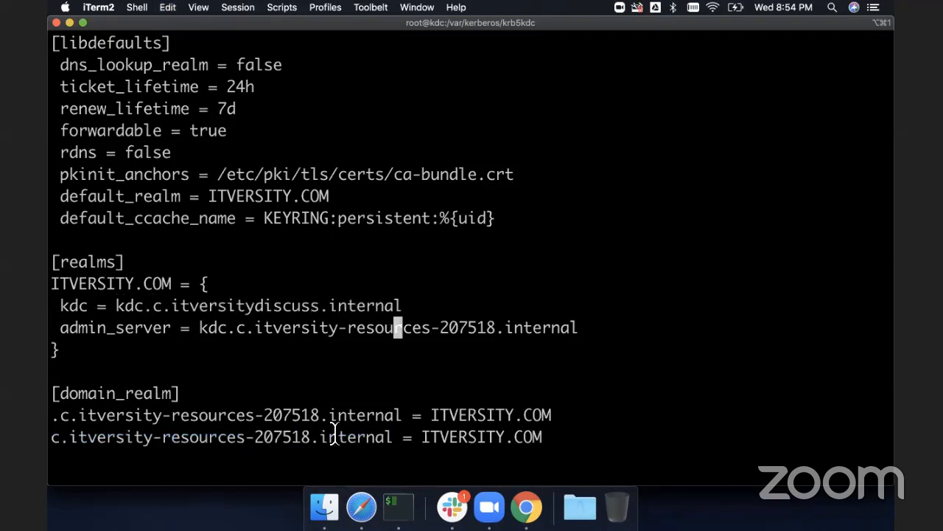
key("b")
key("b")
key("b")
key("b")
key("b")
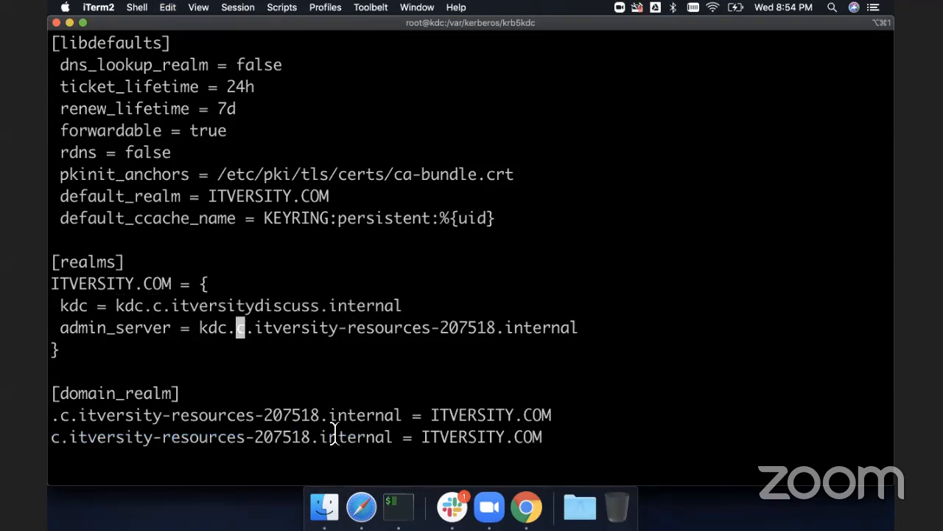
key("D")
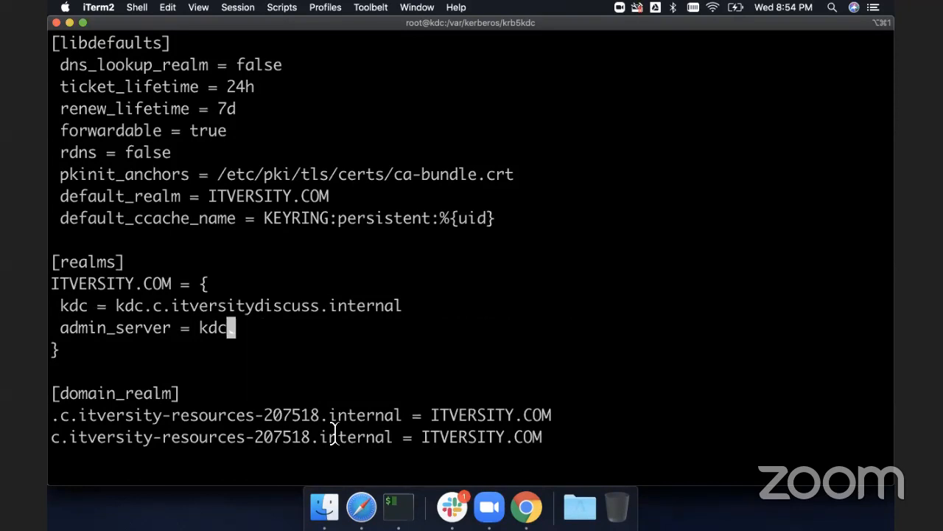
key("super+v")
key("Escape")
key("u")
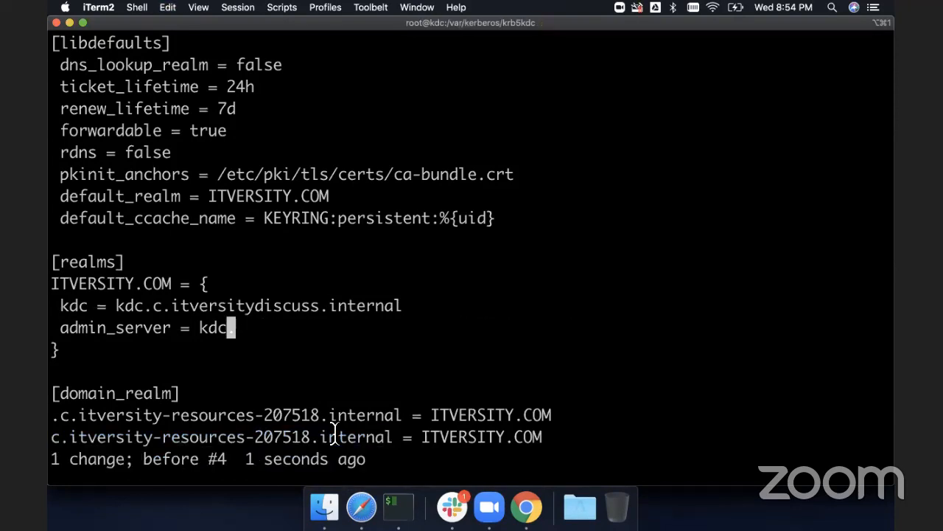
key("a")
key("super+v")
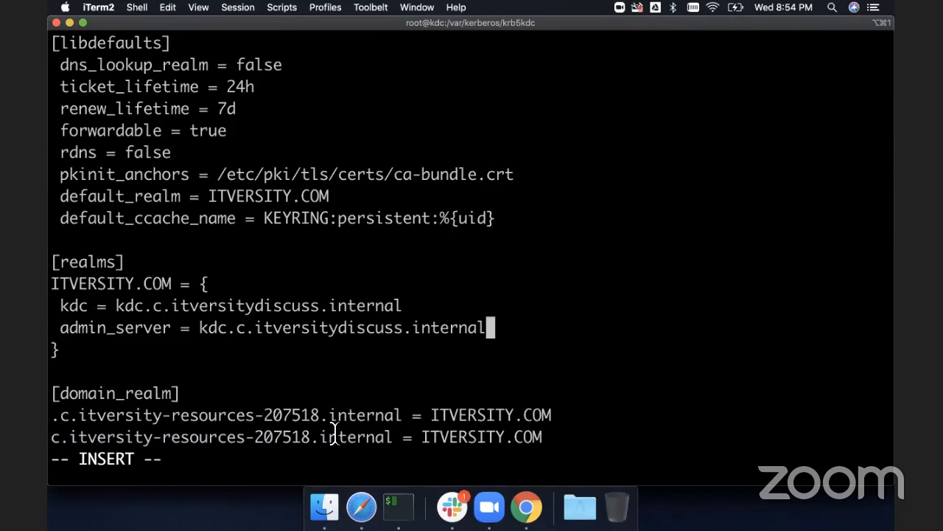
key("Escape")
- Change the first domain_realm mapping's domain to .c.itversitydiscuss.internal
key("j")
key("j")
key("j")
key("j")
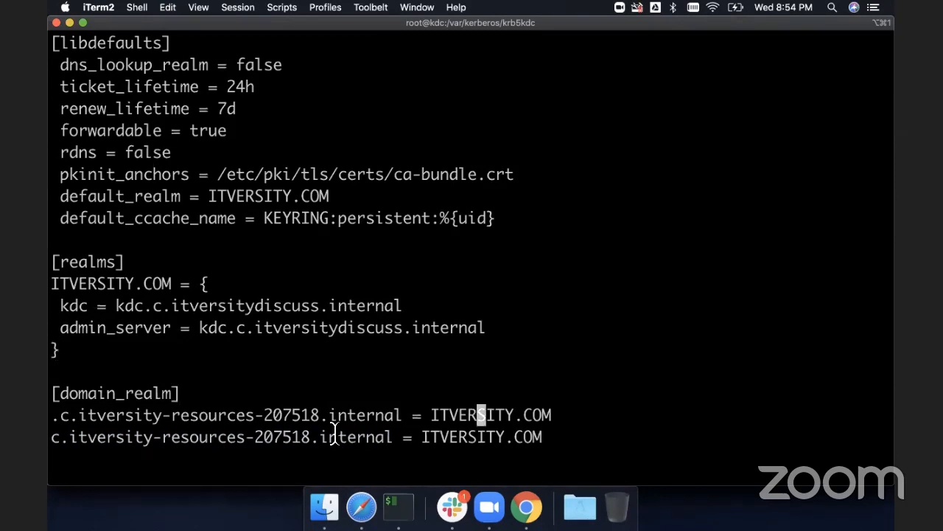
key("b")
key("b")
key("b")
key("b")
key("b")
key("b")
key("b")
key("b")
key("b")
key("b")
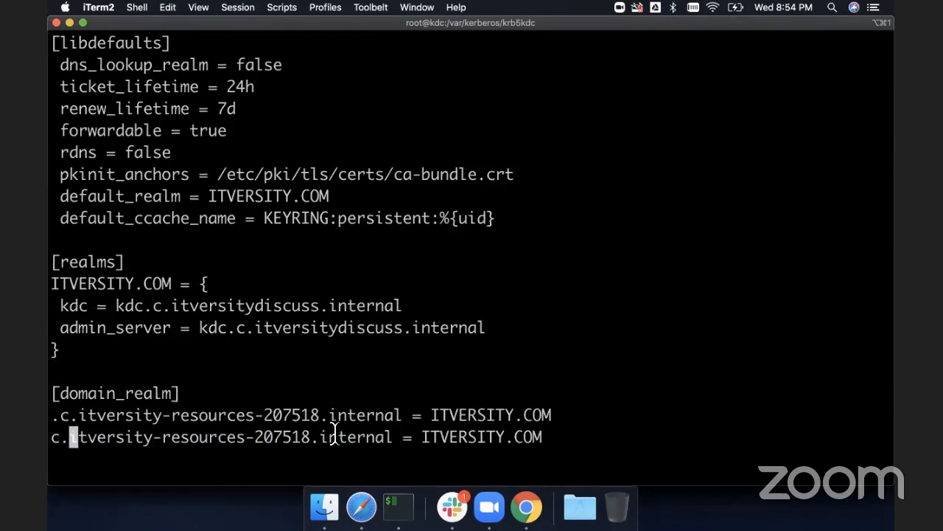
key("k")
key("l")
key("l")
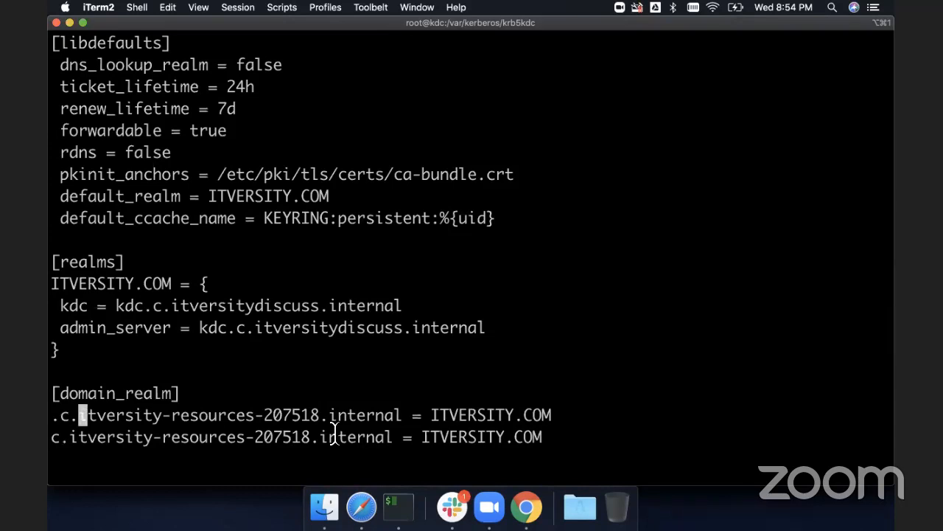
key("x")
key("x")
key("x")
key("x")
key("x")
key("x")
key("x")
key("x")
key("x")
key("x")
key("x")
key("x")
key("x")
key("x")
key("x")
key("x")
key("x")
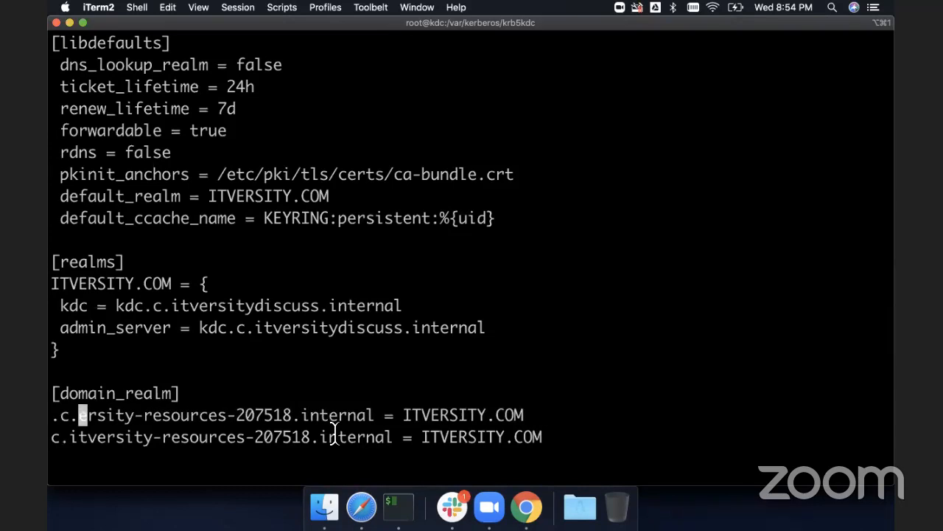
key("x")
key("x")
key("x")
key("x")
key("x")
key("x")
key("x")
key("x")
key("x")
key("x")
key("x")
key("x")
key("x")
key("x")
key("x")
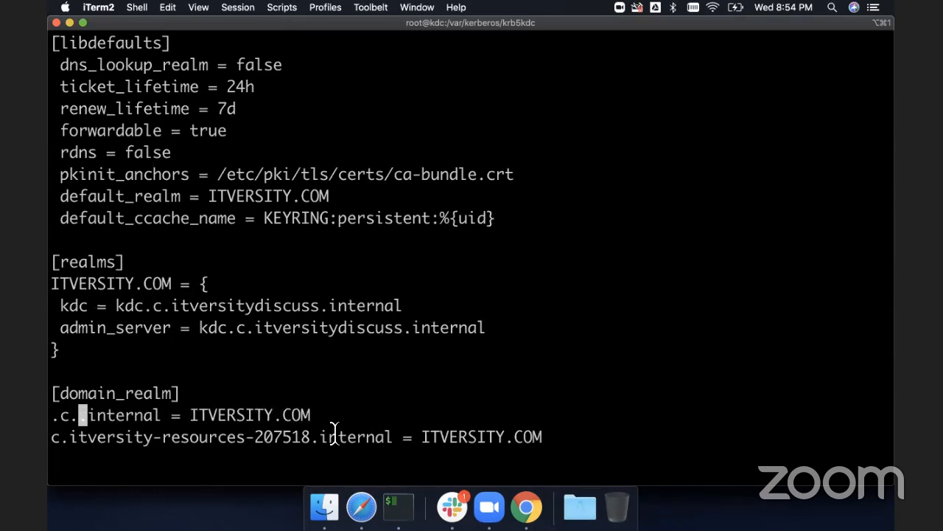
key("x")
key("x")
key("x")
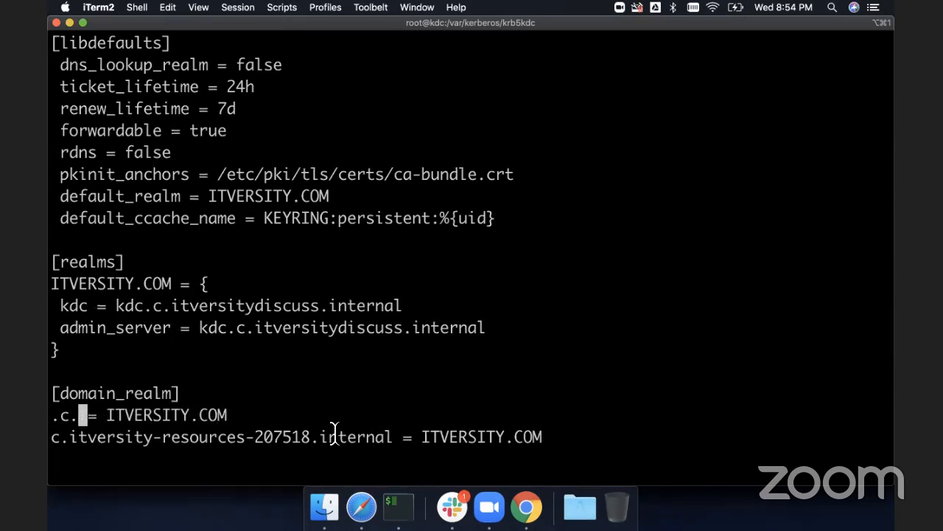
key("i")
key("super+v")
key("Escape")
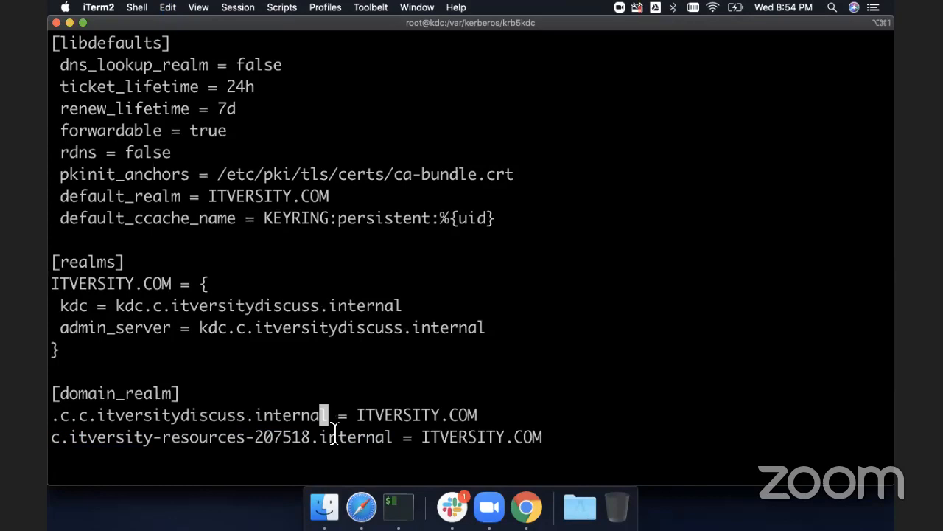
key("0")
key("x")
key("x")
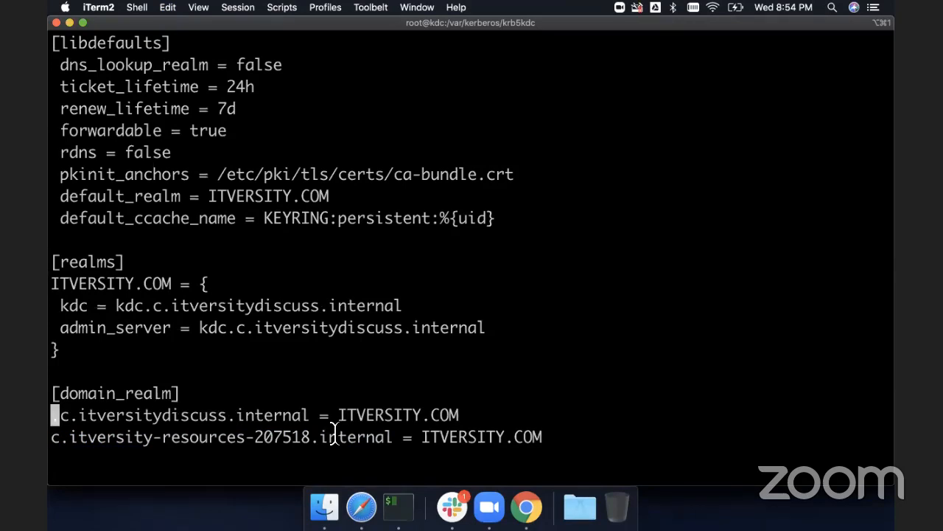
- Replace the second domain_realm mapping with c.itversitydiscuss.internal = ITVERSITY.COM and save the file
key("j")
key("d")
key("d")
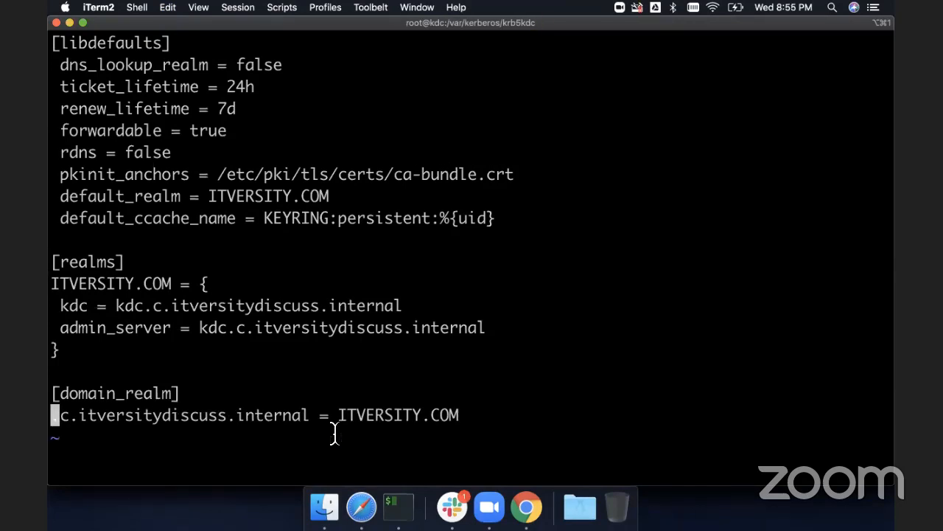
key("y")
key("y")
key("P")
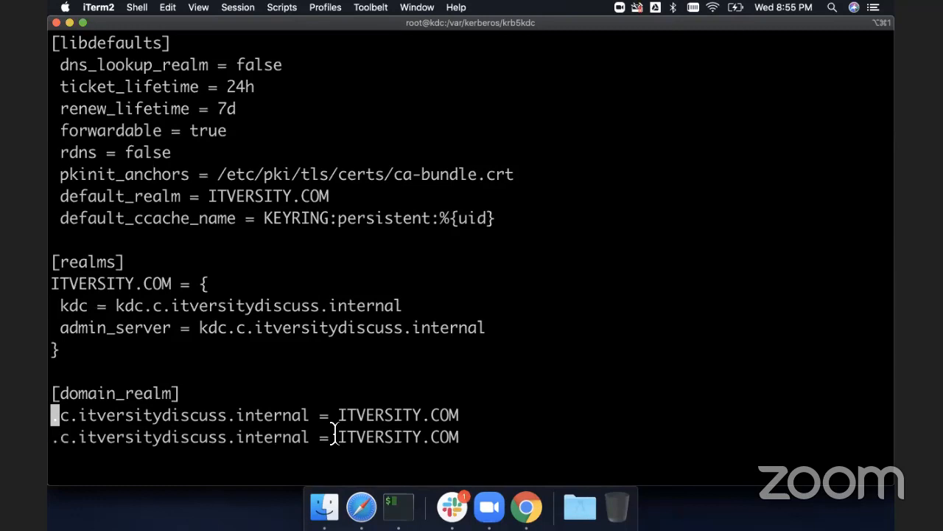
key("j")
type("x")
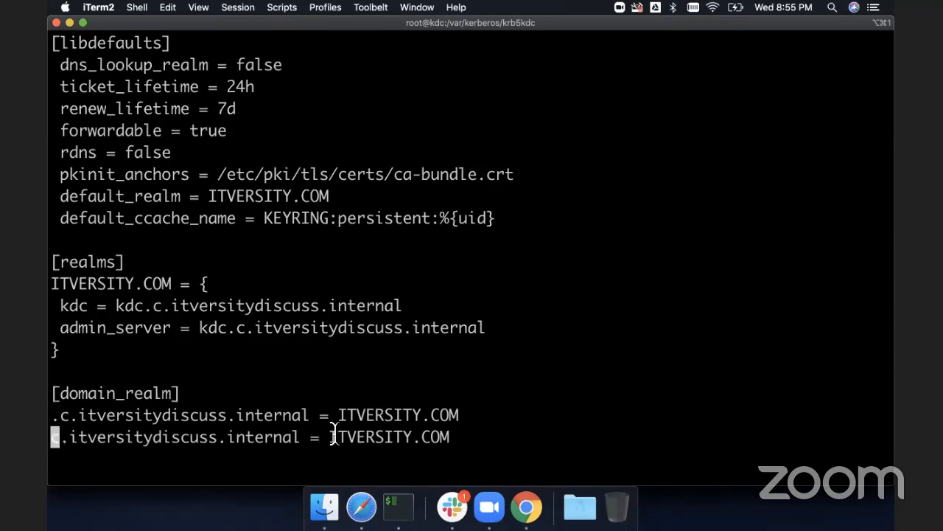
type(":x")
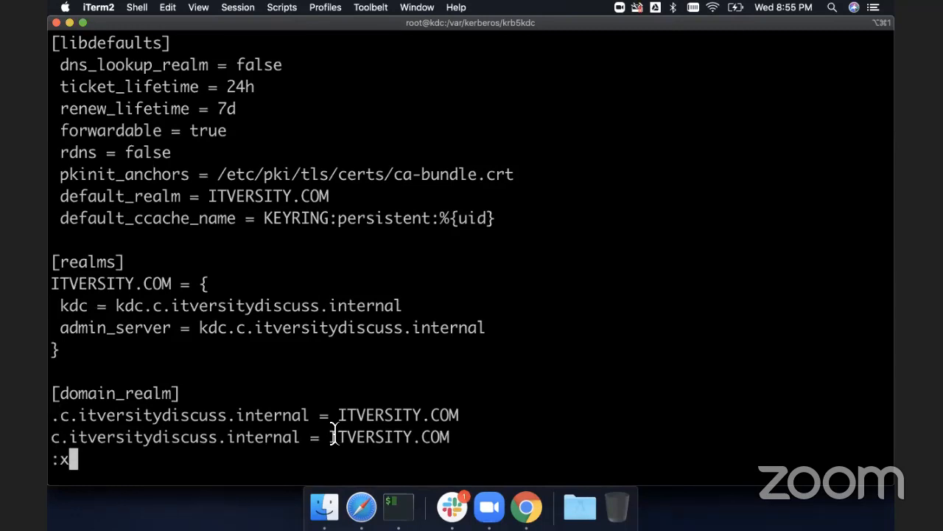
key("Return")
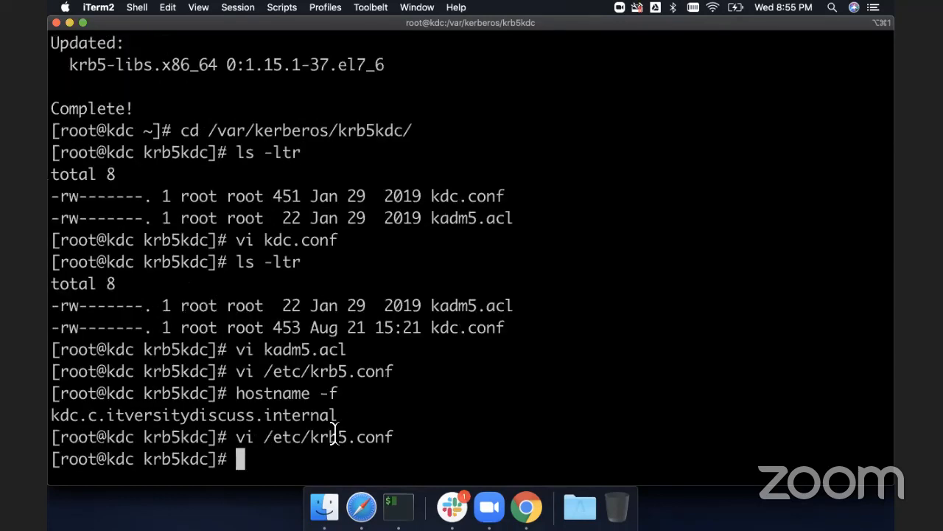
- Copy the kdb5_util database creation command from the Create Database section of the setup guide
key("super+Tab")
scroll(472, 413, "down", 2)
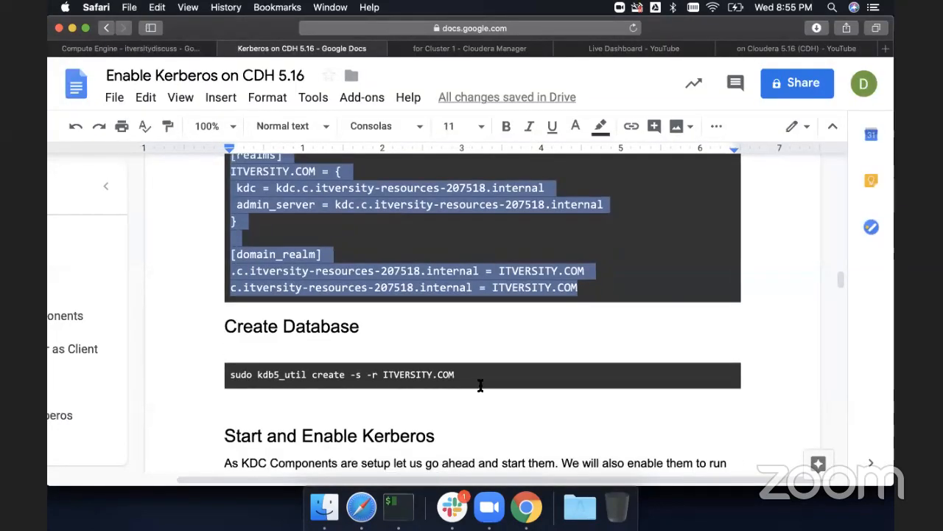
left_click_drag(460, 376, 226, 374)
key("super+c")
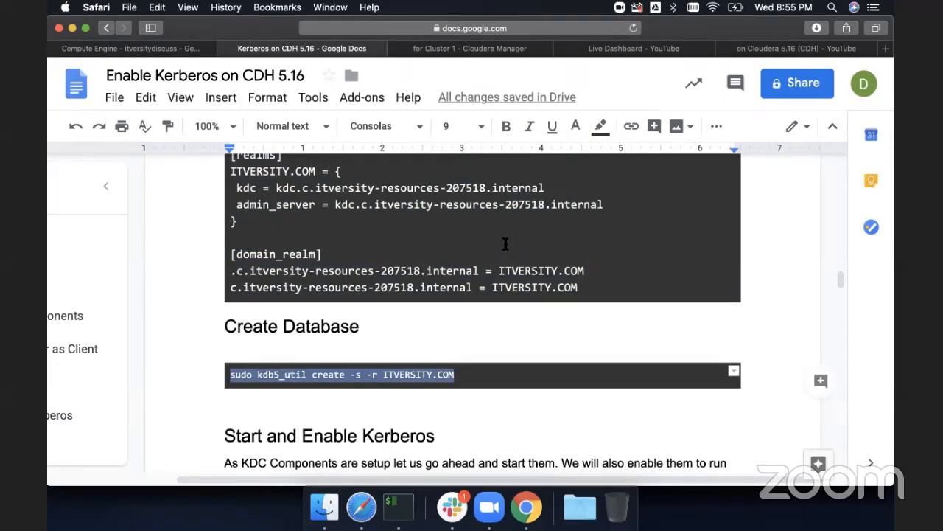
key("super+Tab")
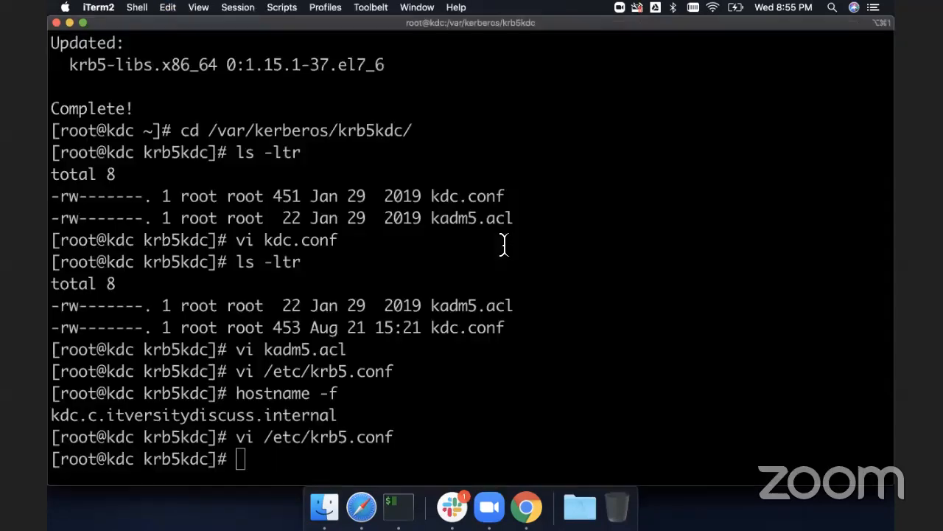
- List the krb5kdc directory and display the contents of kdc.conf
type("ls -ltr")
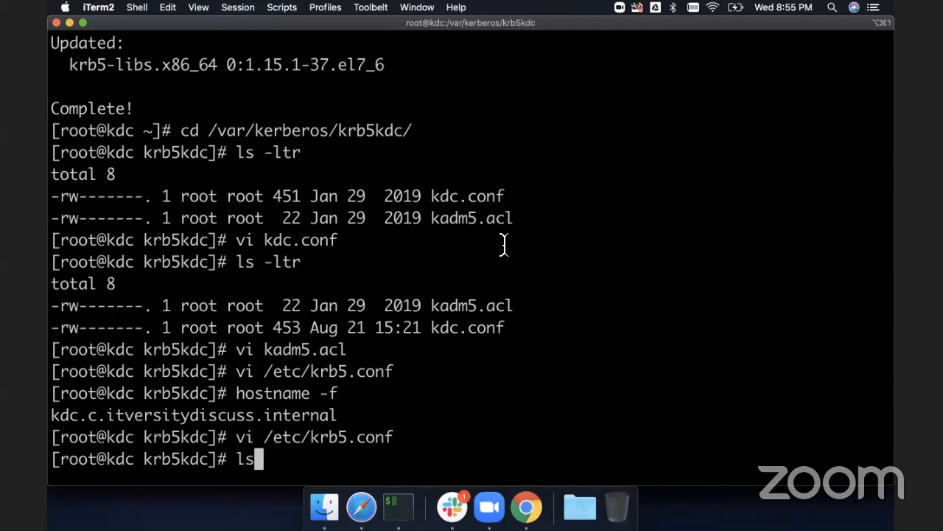
key("Return")
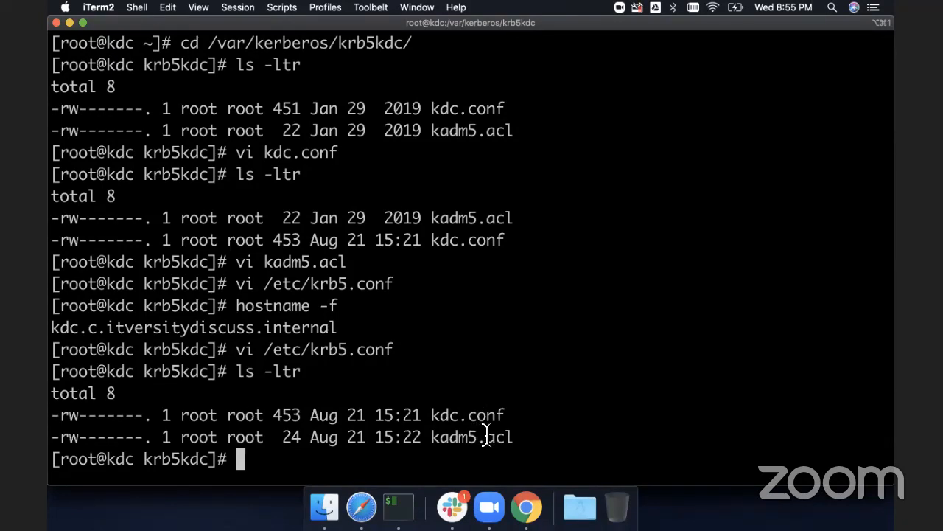
type("cat kdc.conf")
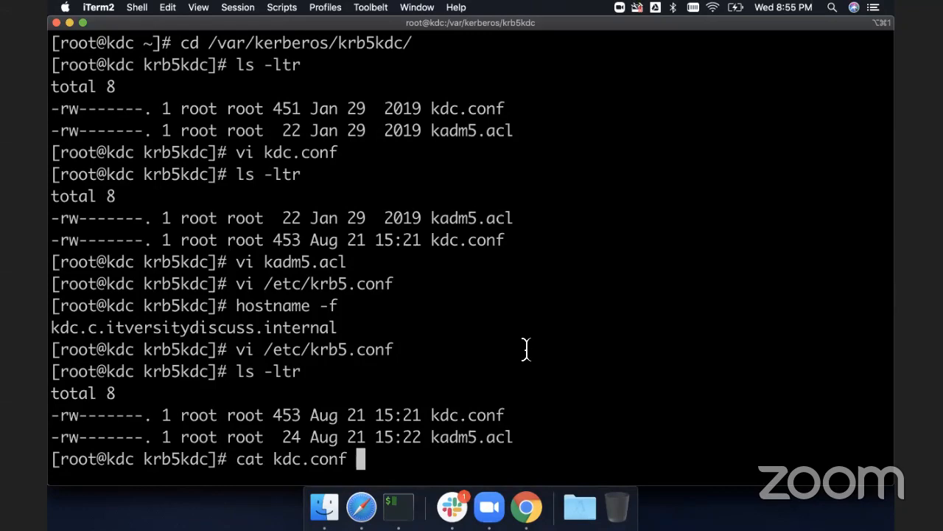
key("Return")
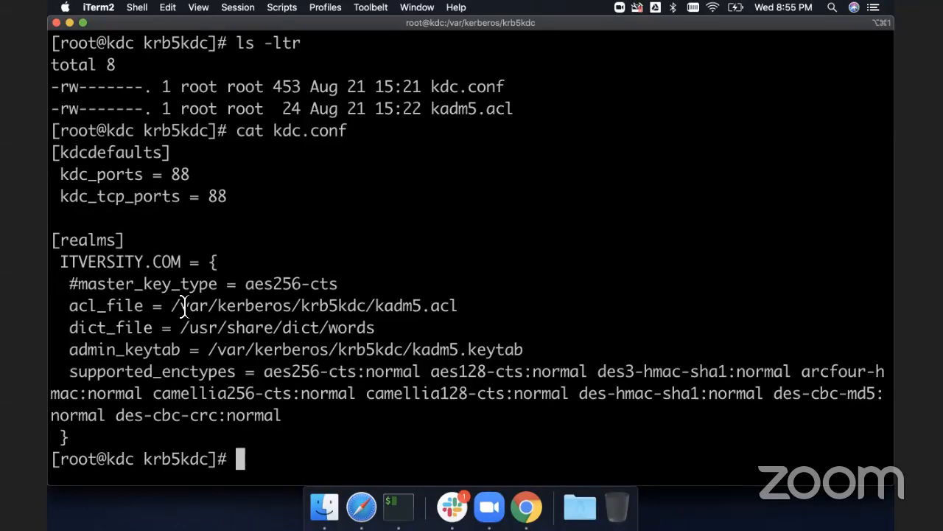
- Try to create the ITVERSITY.COM Kerberos database with sudo kdb5_util create -s -r ITVERSITY.COM, entering the master key twice
key("super+v")
key("Return")
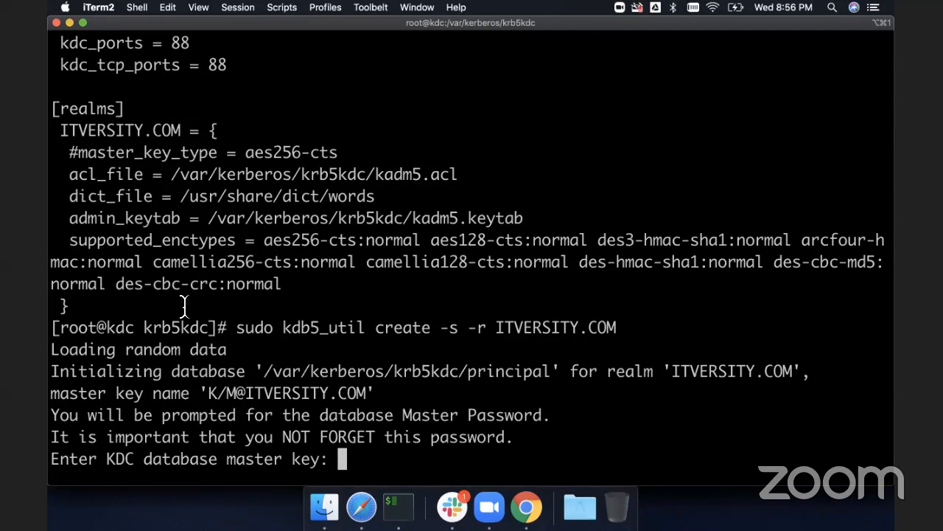
key("Return")
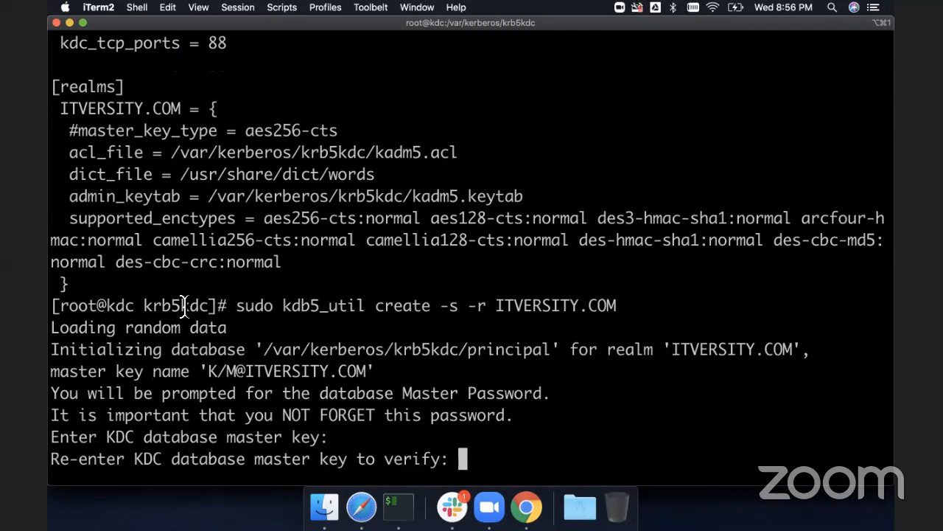
key("Return")
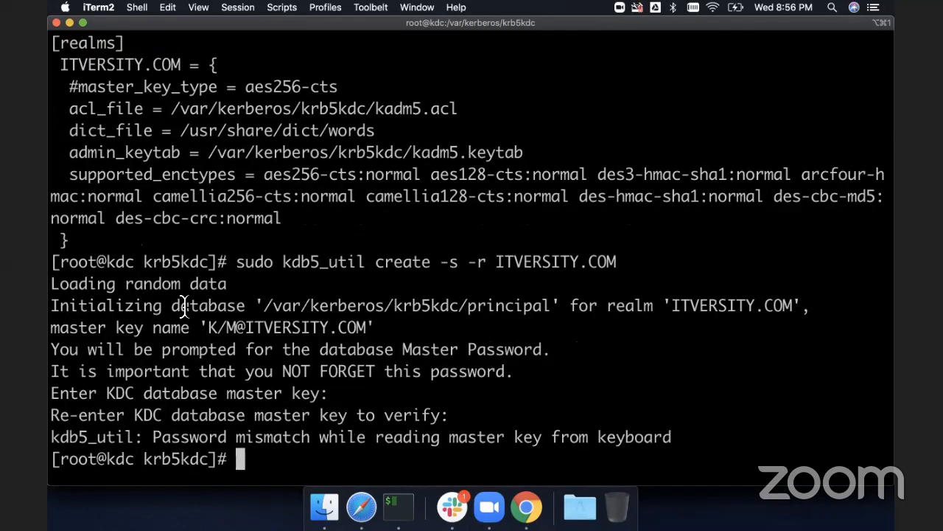
- Rerun the database creation command, entering and re-entering the KDC database master key
key("Up")
key("Return")
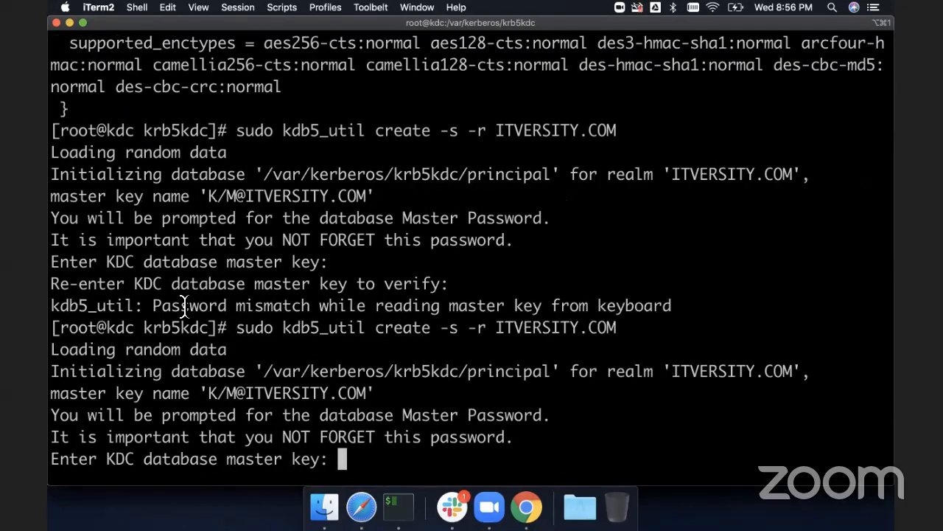
key("Return")
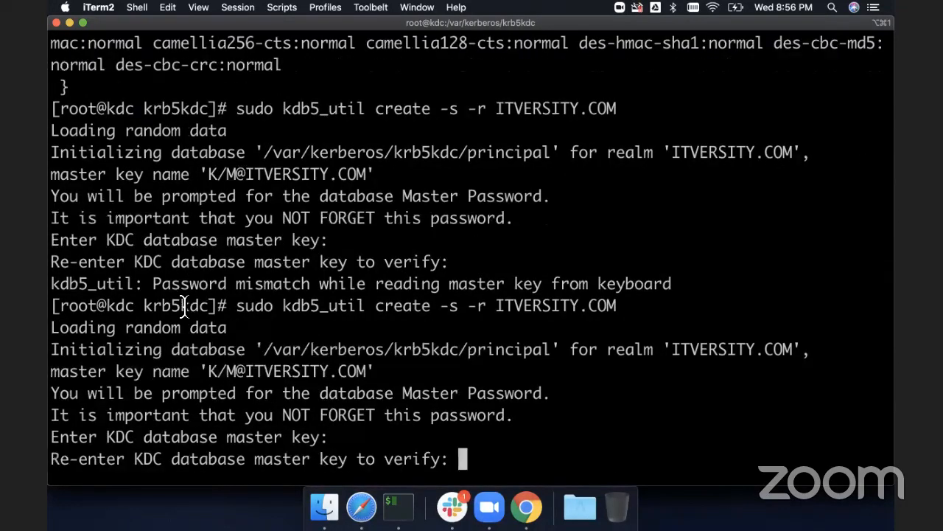
key("Return")
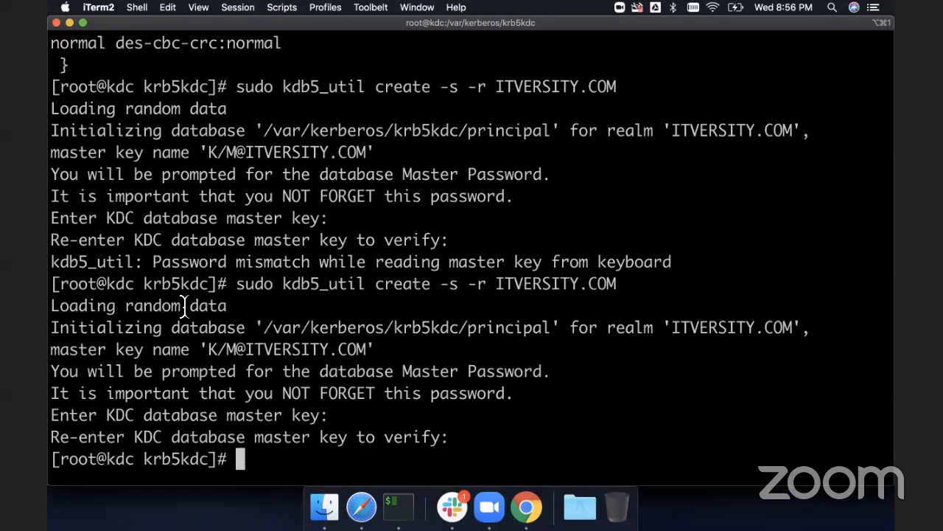
- List the krb5kdc directory to inspect the newly created principal database files
type("ls -ltr")
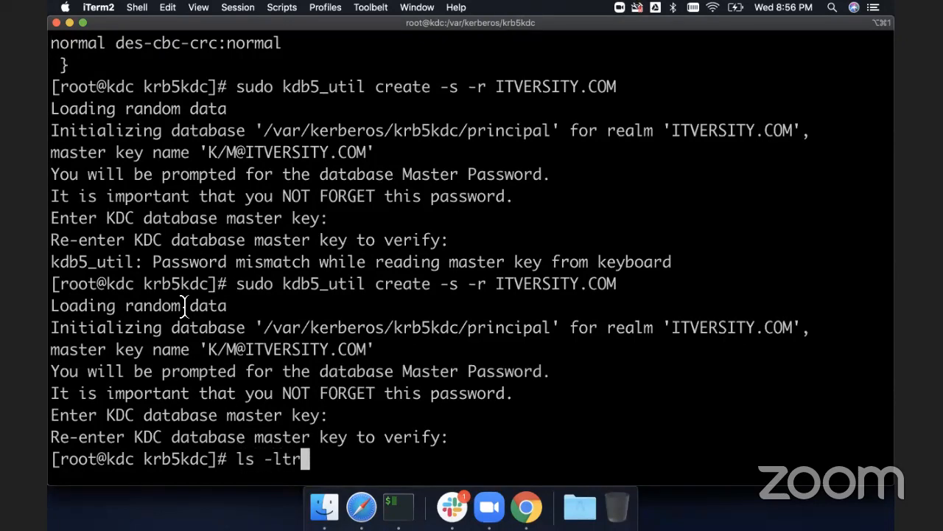
key("Return")
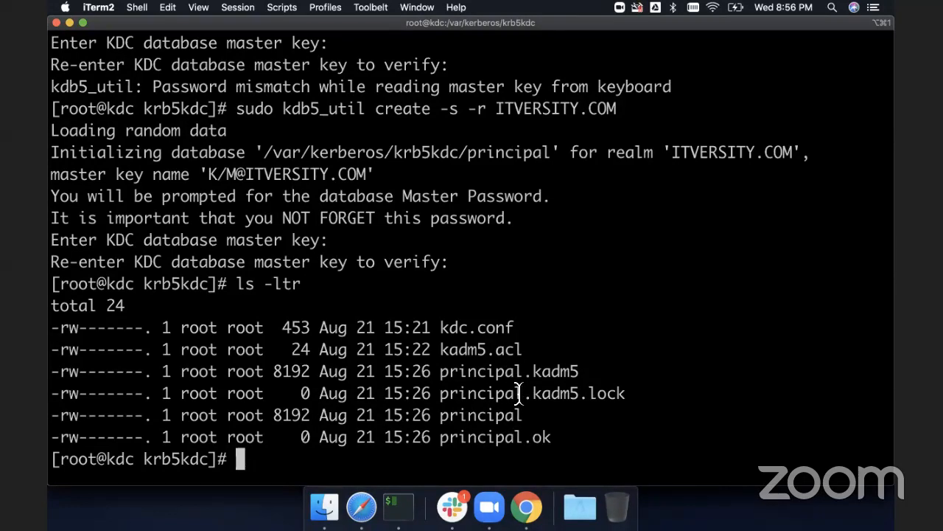
double_click(533, 372)
double_click(504, 413)
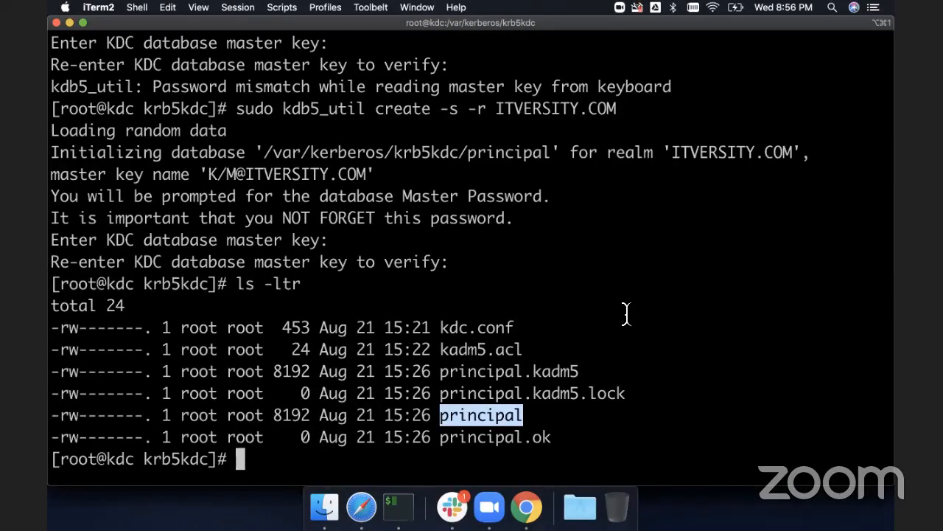
- Copy the four systemctl commands from the guide and run them to start, enable and check krb5kdc and kadmin
key("super+Tab")
scroll(626, 313, "down", 5)
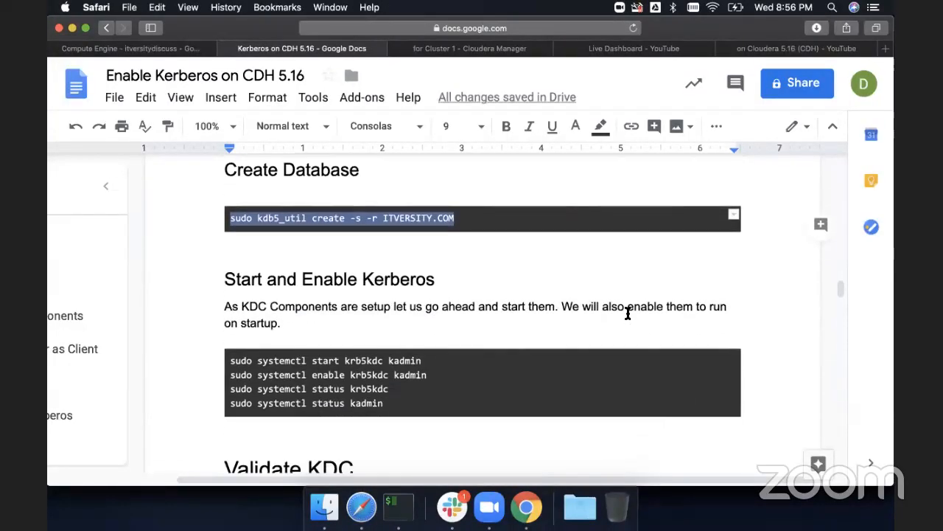
left_click(393, 389)
left_click_drag(386, 392, 230, 351)
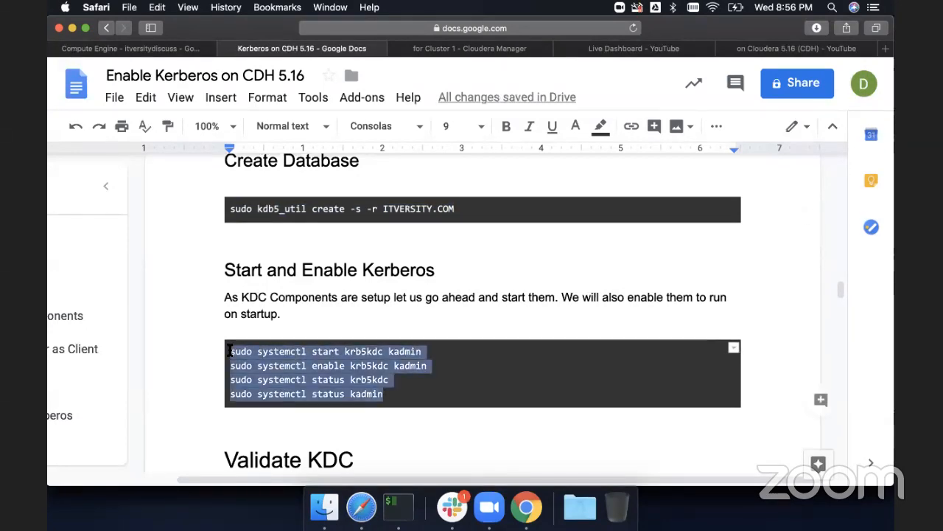
key("super+c")
key("super+Tab")
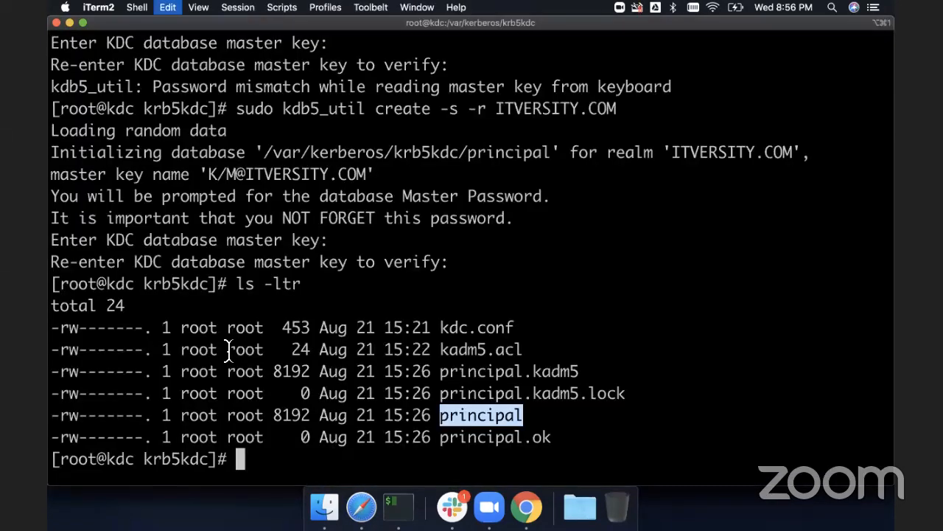
key("super+v")
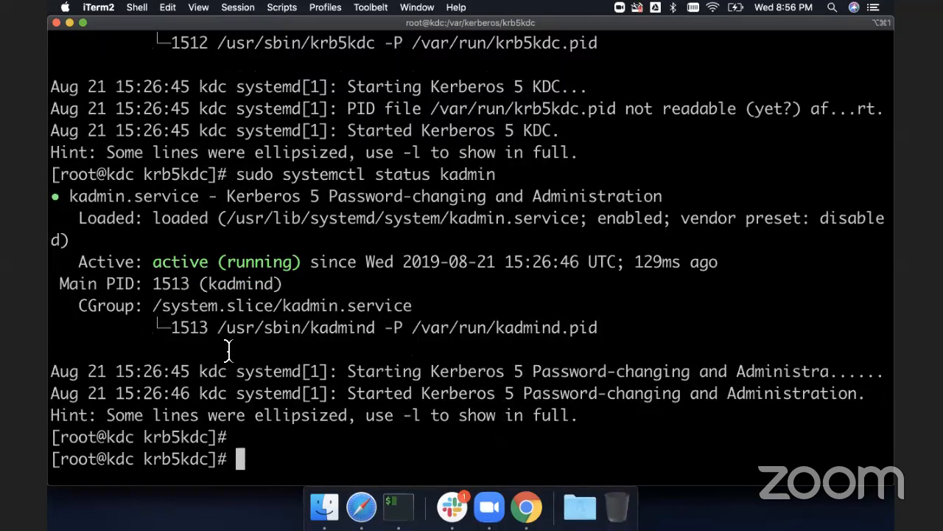
- Review the systemctl start, enable and status output for the krb5kdc and kadmin services
scroll(229, 352, "up", 5)
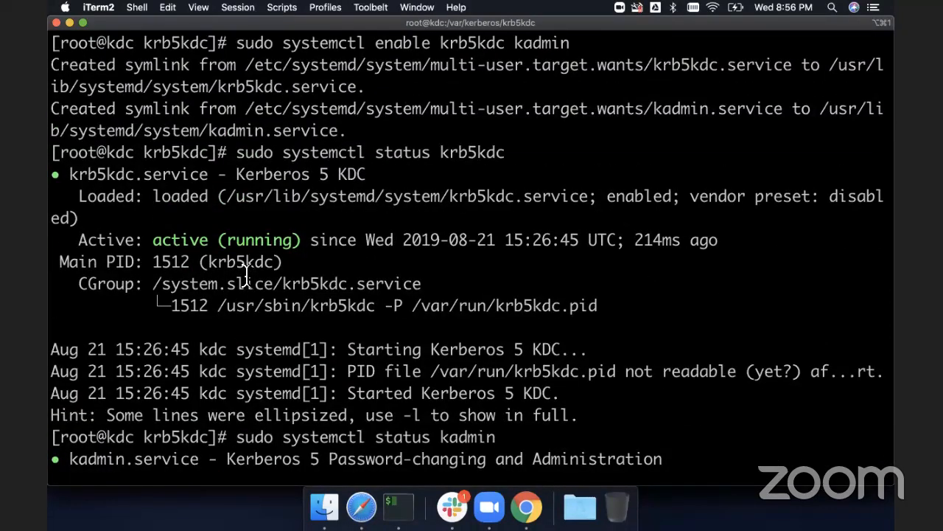
double_click(456, 157)
scroll(455, 156, "down", 3)
scroll(423, 275, "down", 1)
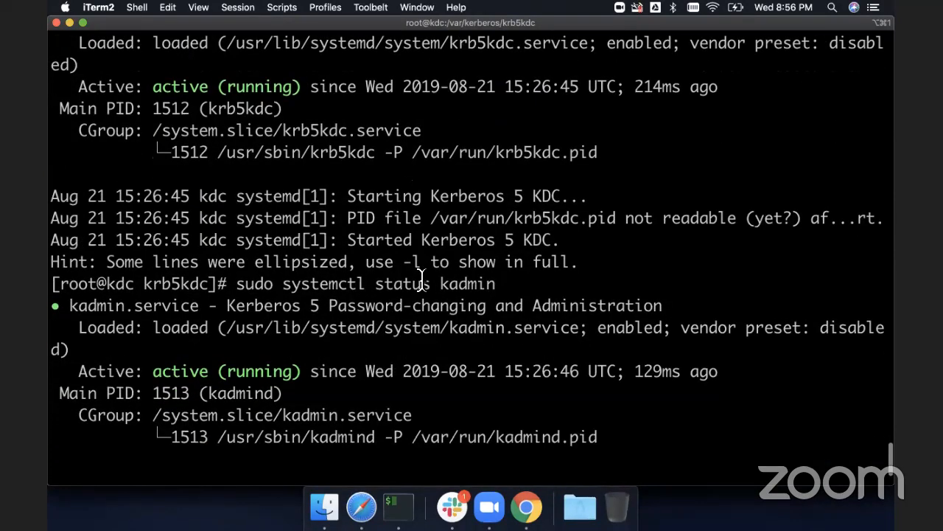
double_click(468, 283)
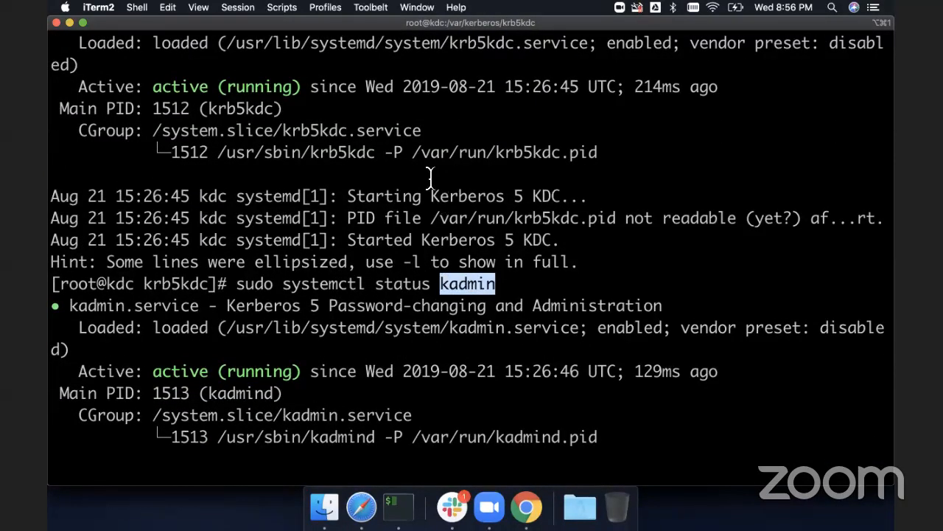
scroll(460, 284, "up", 4)
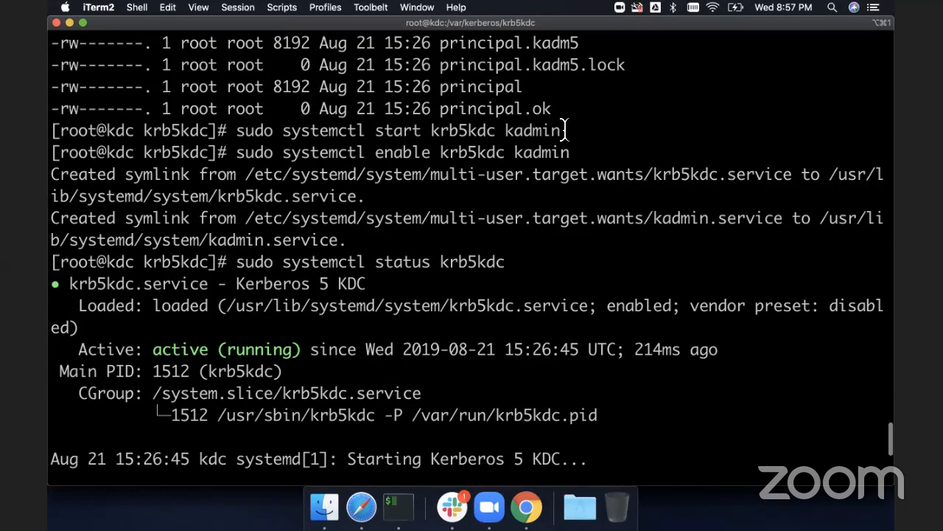
left_click_drag(564, 130, 430, 131)
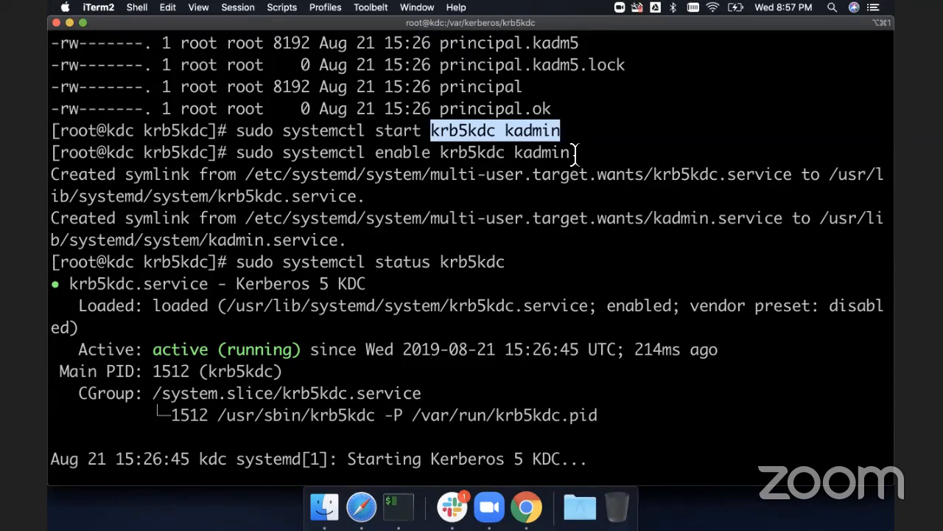
left_click_drag(575, 152, 437, 152)
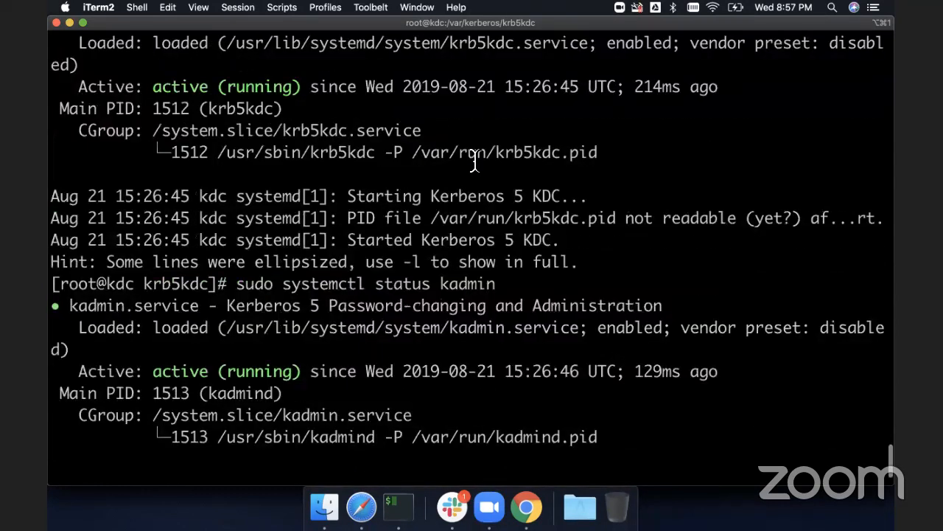
- Read the Validate KDC and Create Principals sections of the setup guide
left_click(873, 504)
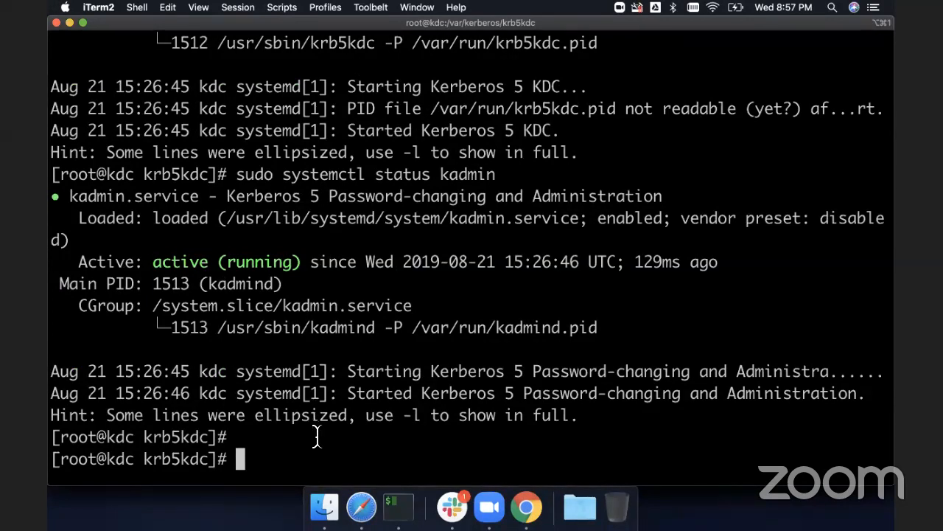
key("super+Tab")
scroll(350, 374, "down", 5)
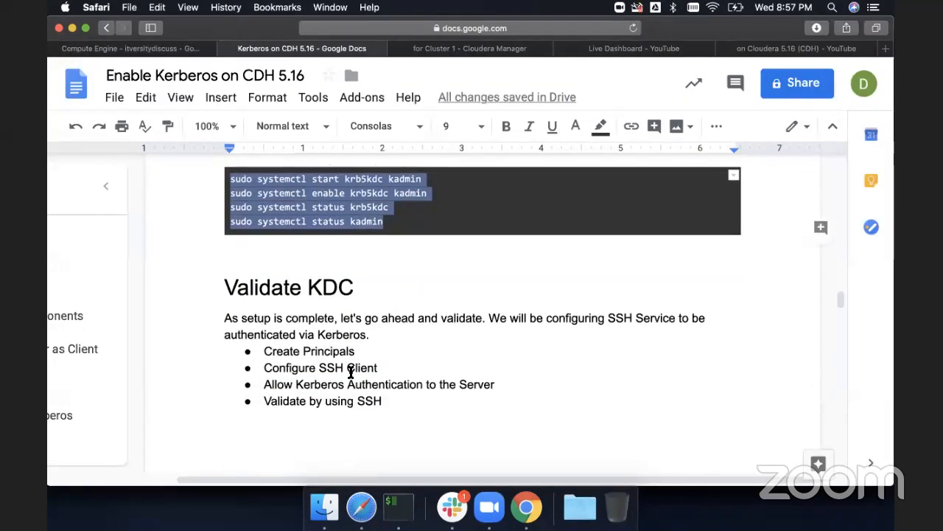
scroll(351, 372, "down", 8)
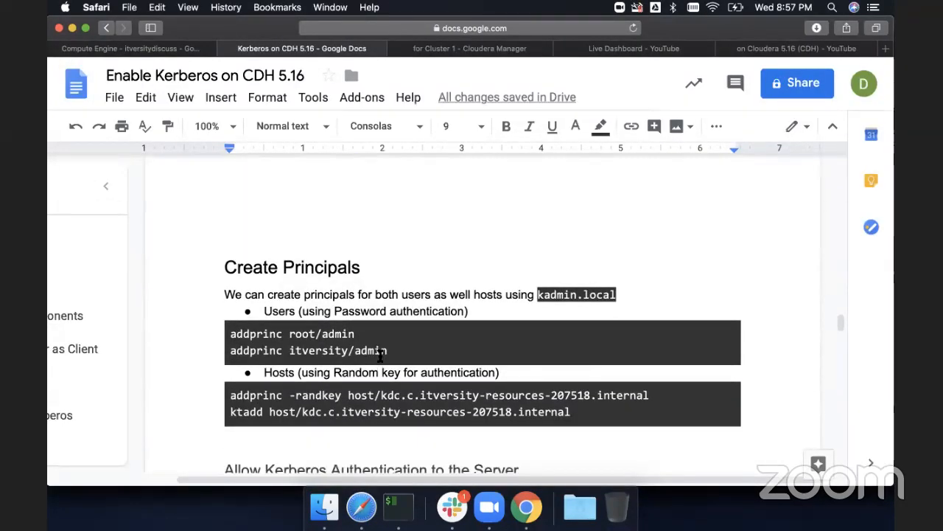
key("super+Tab")
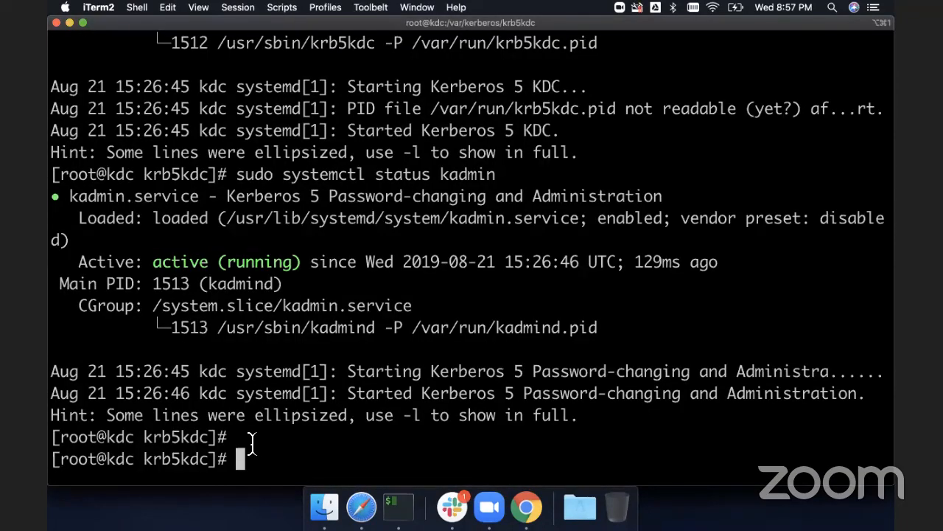
- Exit the root shell and switch back to root with sudo su -
type("exit")
key("Return")
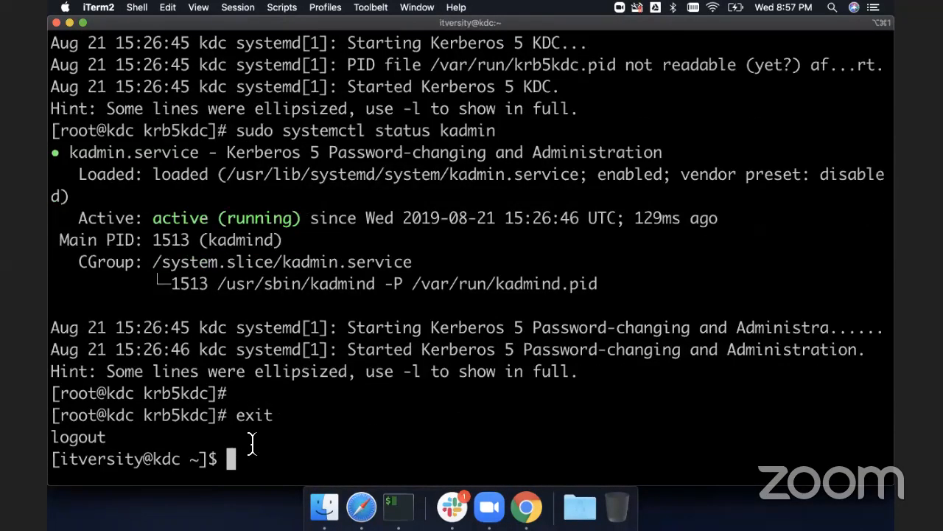
double_click(103, 460)
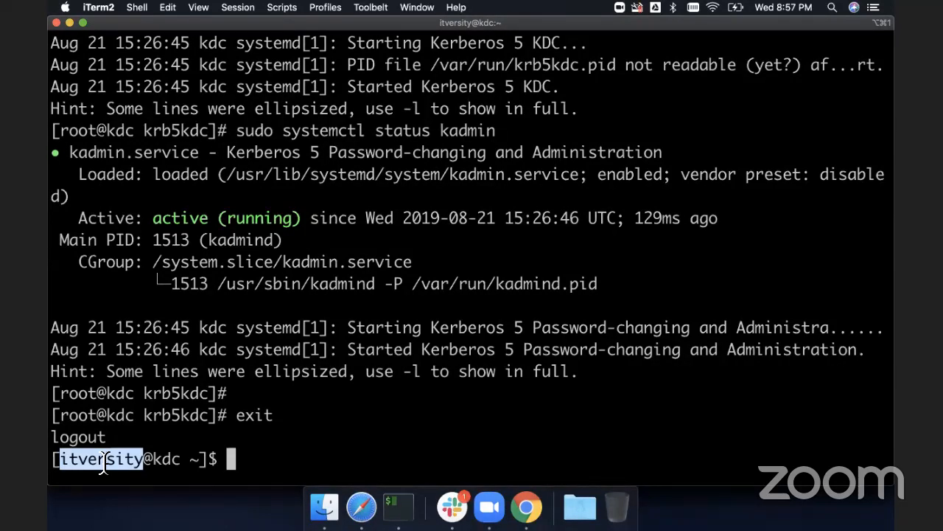
type("sudo")
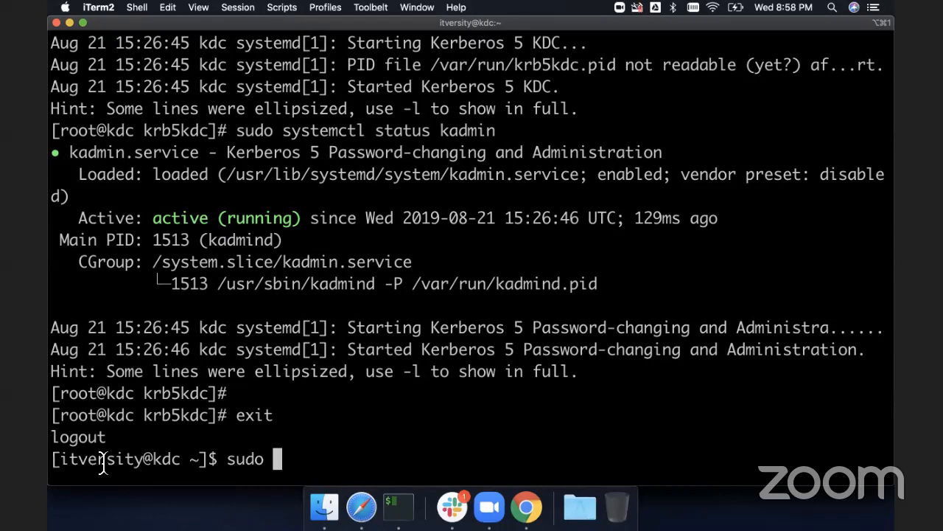
type("suo")
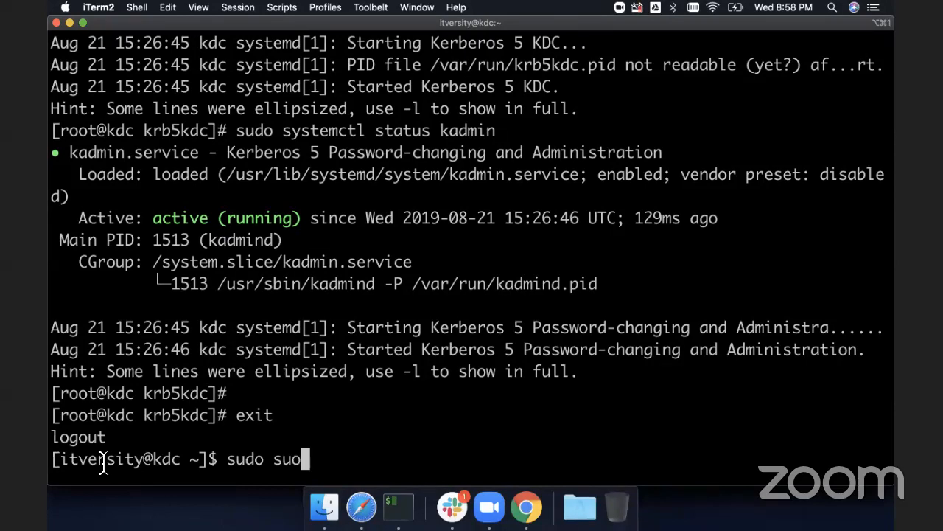
key("BackSpace")
type("-")
key("Return")
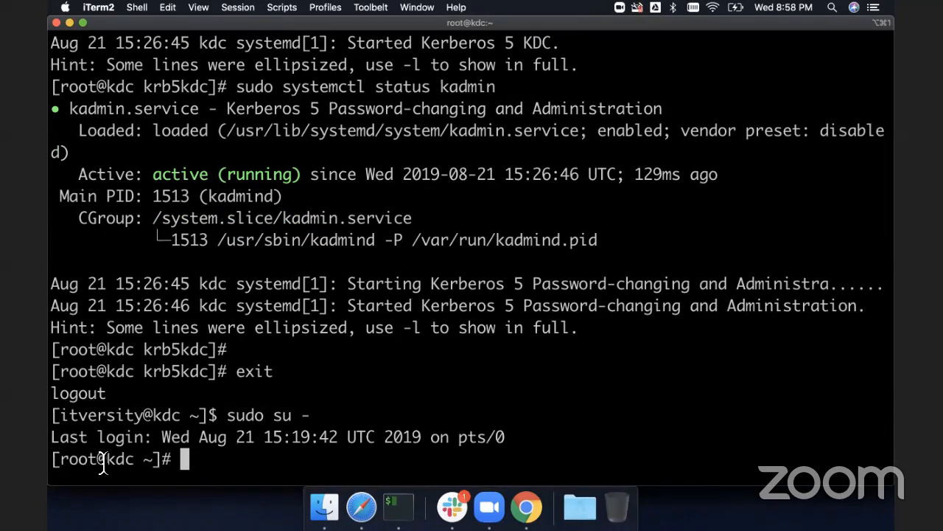
- Start kadmin.local and list its available requests, paging through the whole list
type("kadmin.loc")
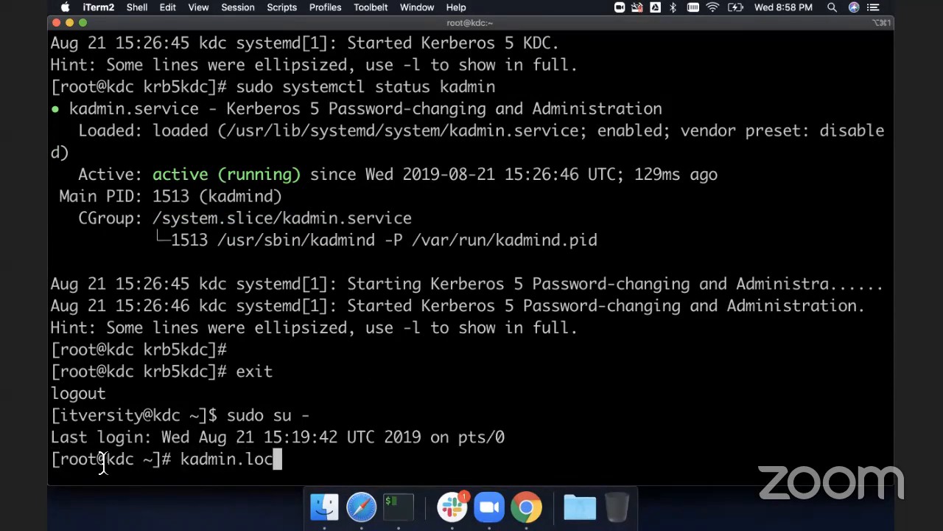
type("al")
key("Return")
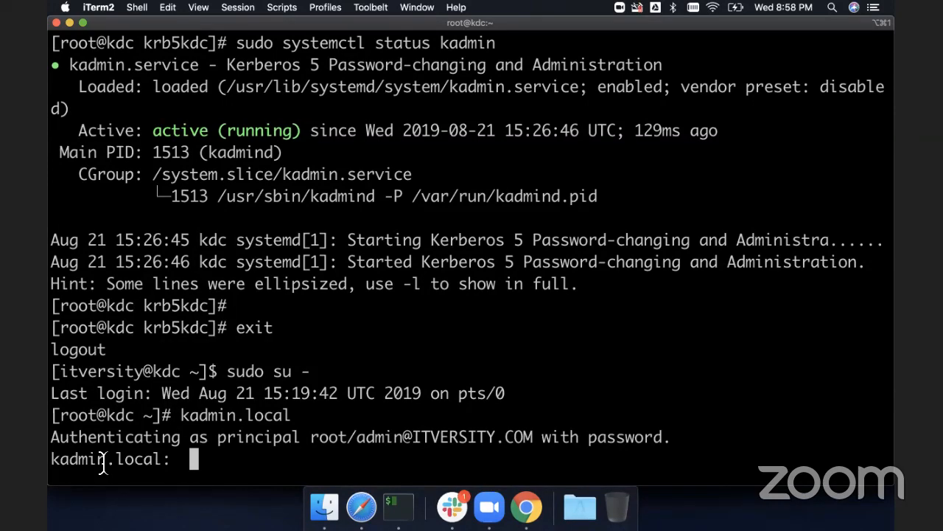
type("?")
key("Return")
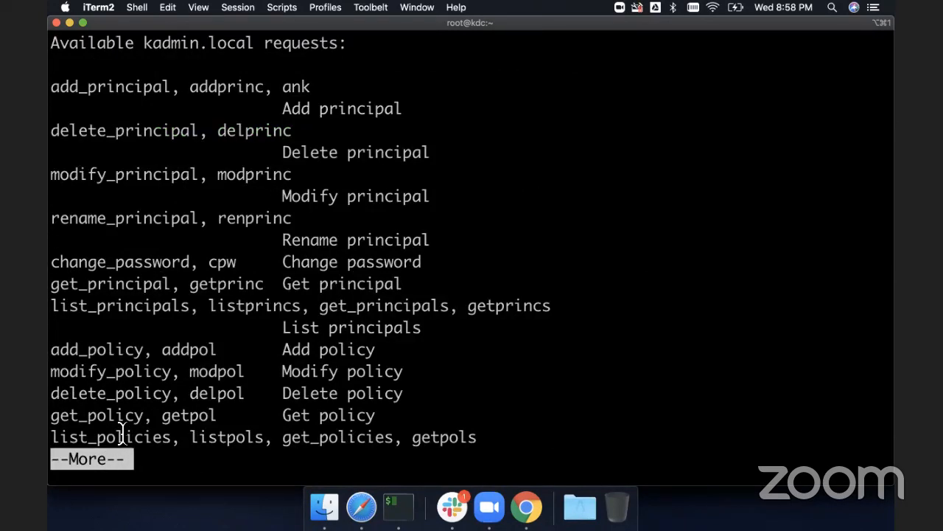
key("space")
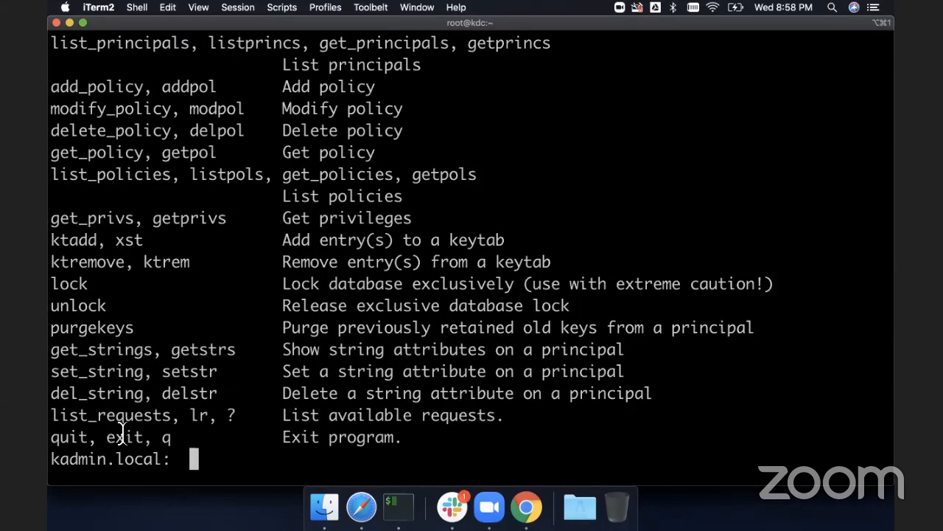
- Add the root/admin principal with addprinc, entering and confirming its password
type("addp")
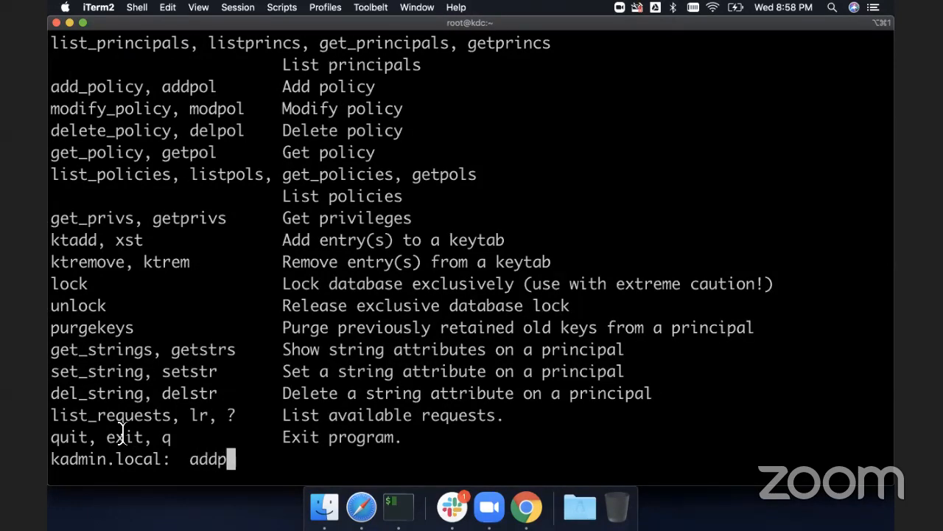
type("i")
key("BackSpace")
type("rinc")
key("super+Tab")
key("super+Tab")
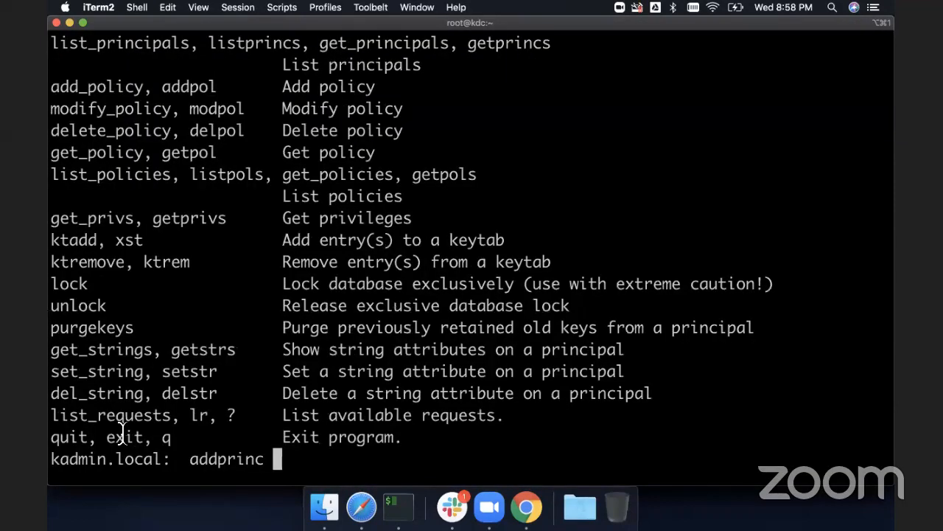
type("root/")
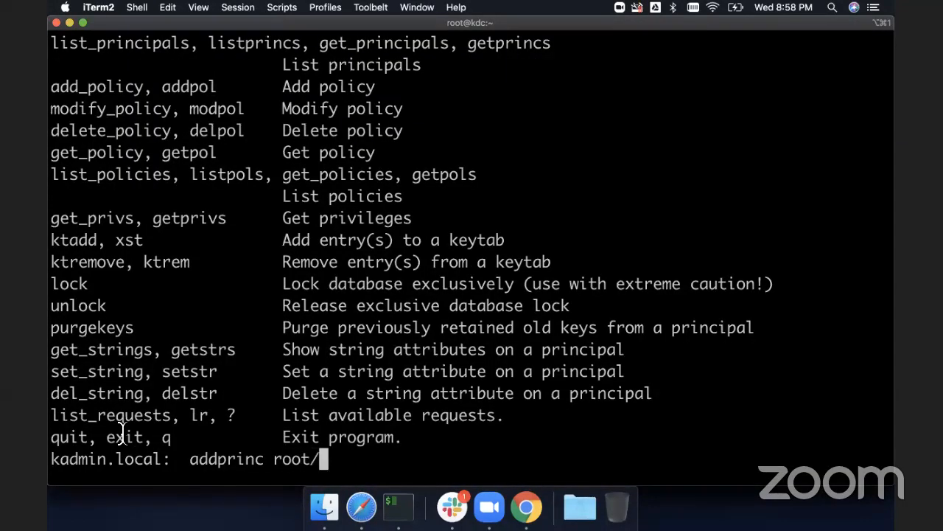
type("admin")
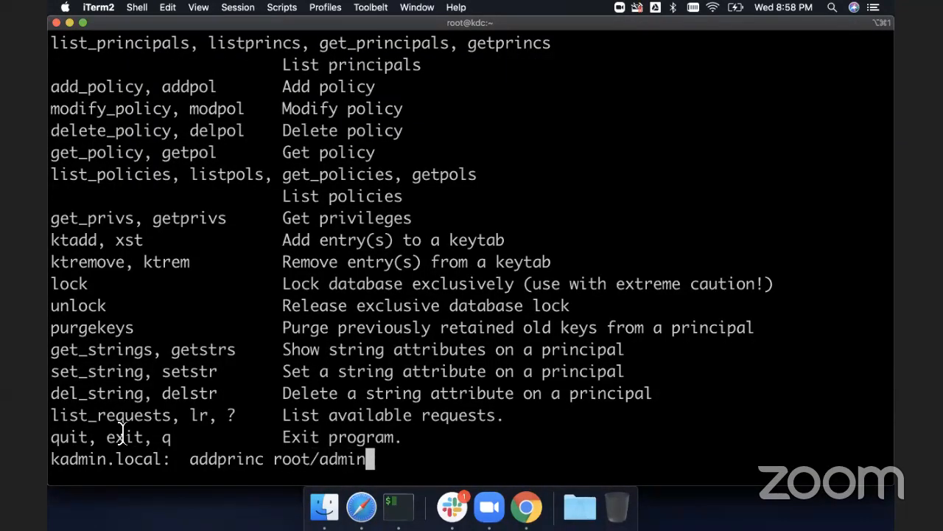
key("Return")
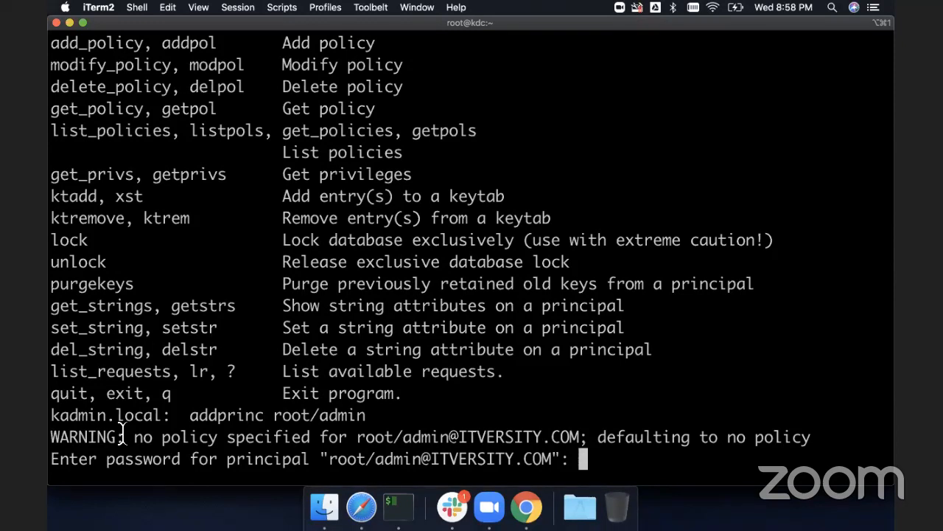
key("Return")
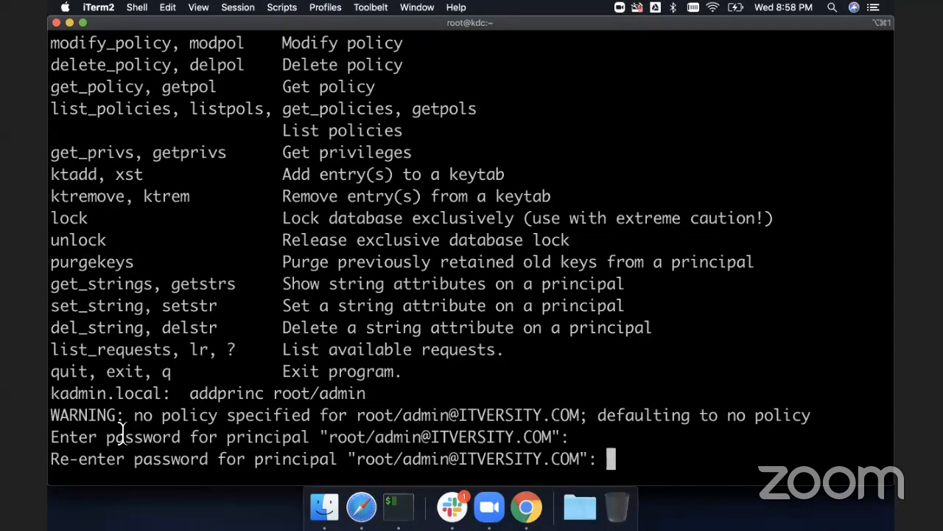
key("Return")
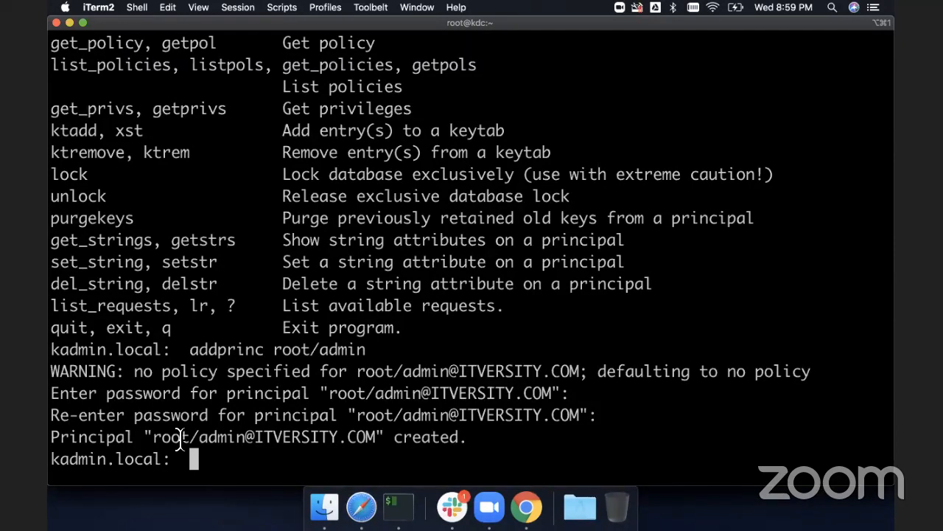
- Add the itversity/admin principal by editing the previous addprinc command, entering and confirming its password
key("Up")
key("Left")
key("Left")
key("Left")
key("Left")
key("Left")
key("Left")
key("Left")
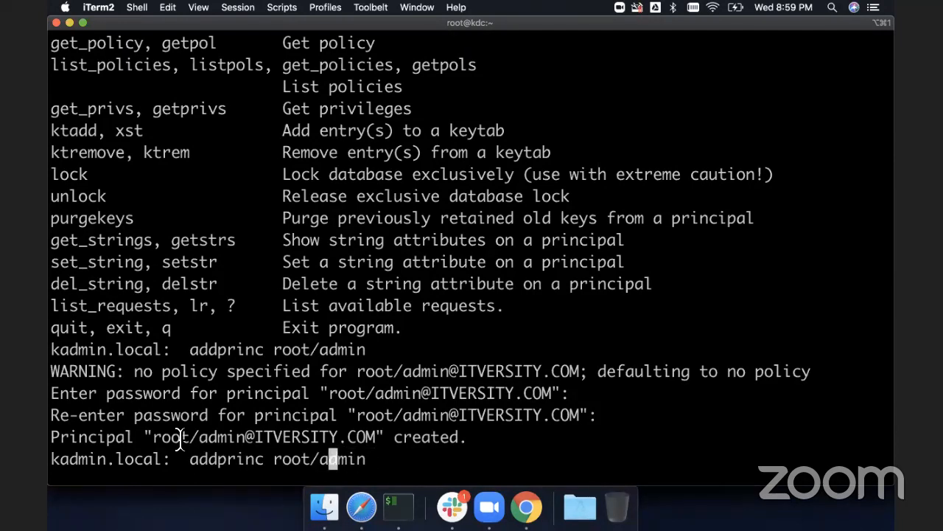
key("Right")
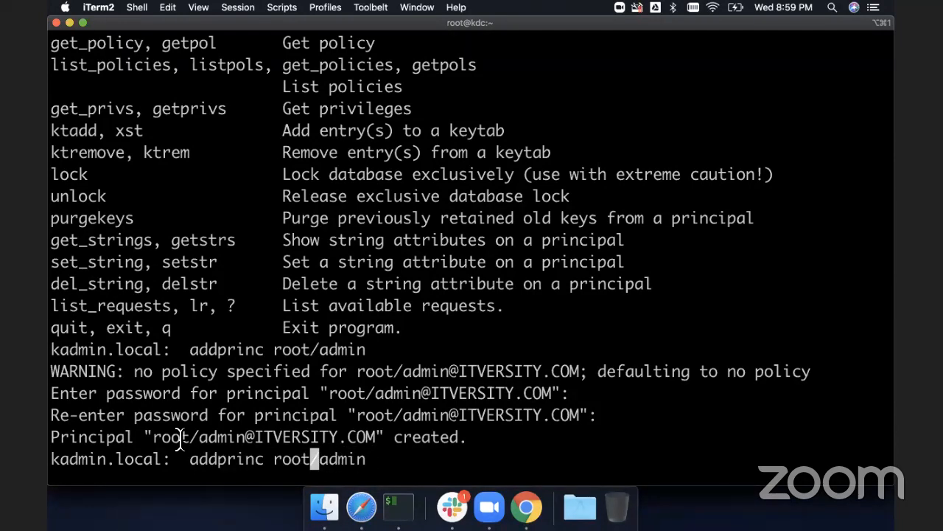
key("BackSpace")
key("BackSpace")
key("BackSpace")
key("BackSpace")
type("it")
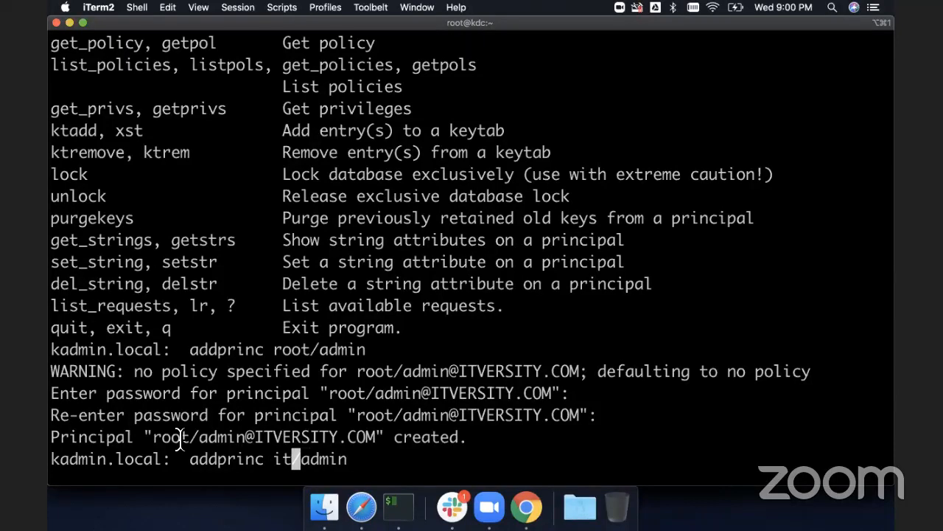
type("versity")
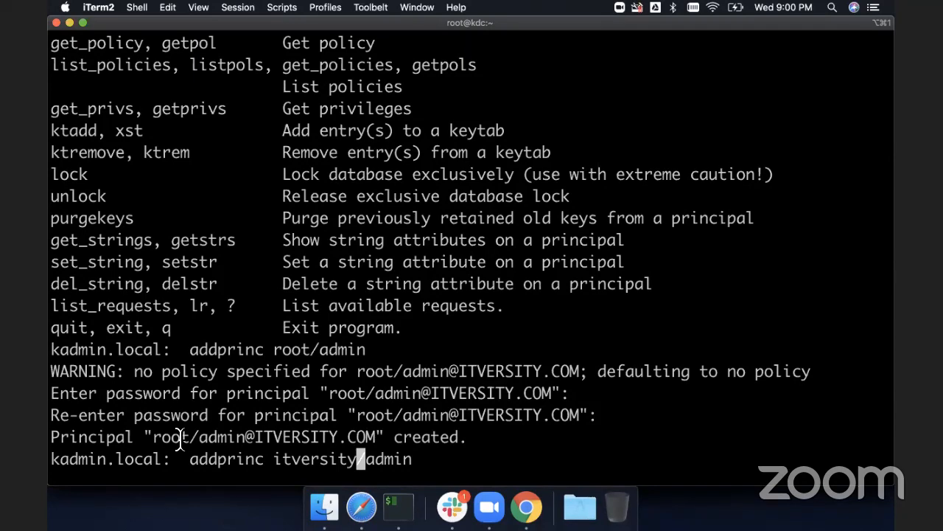
key("Return")
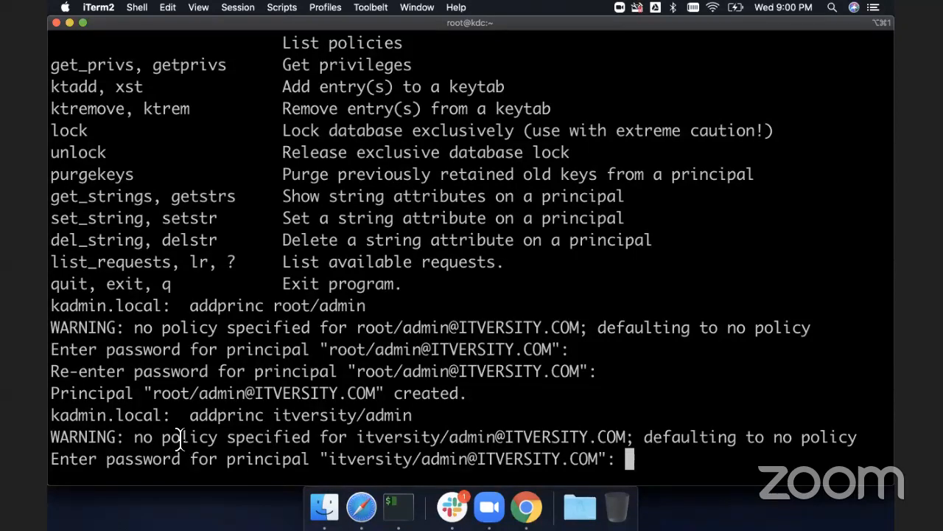
key("Return")
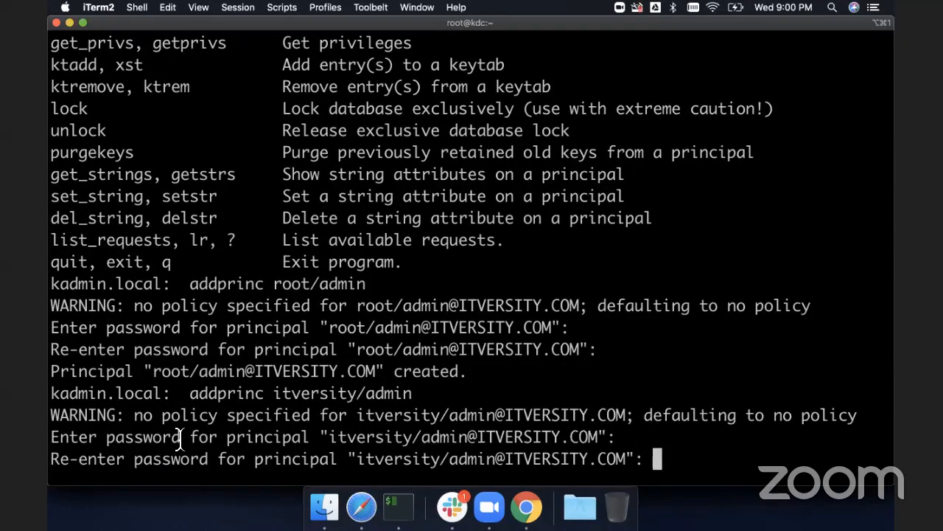
key("Return")
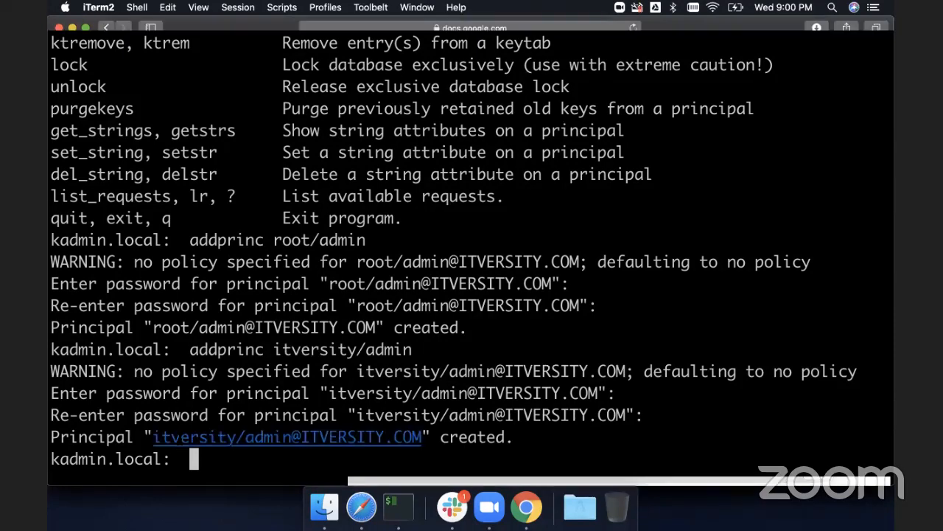
- Create the host principal host/kdc.c.itversitydiscuss.internal with a random key, adapting the addprinc command from the guide
key("super+Tab")
scroll(276, 400, "down", 2)
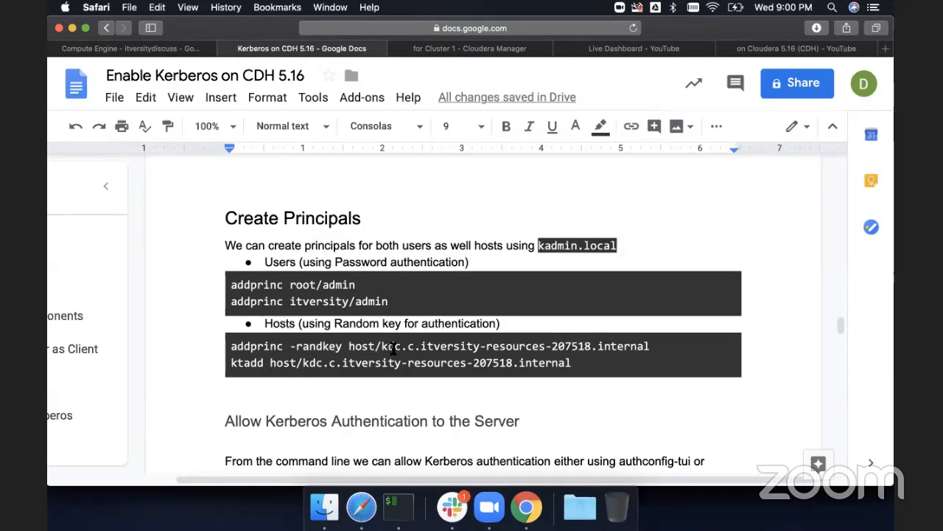
left_click(232, 346)
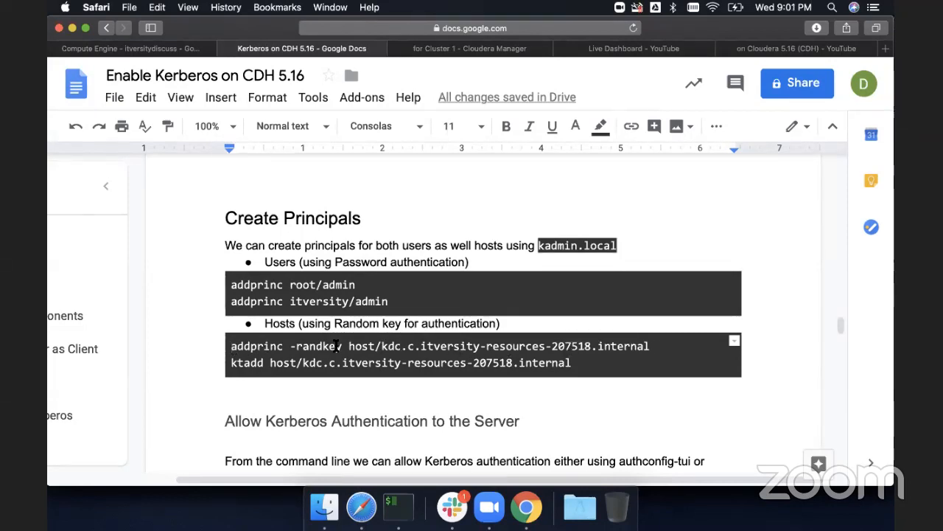
left_click_drag(232, 346, 417, 350)
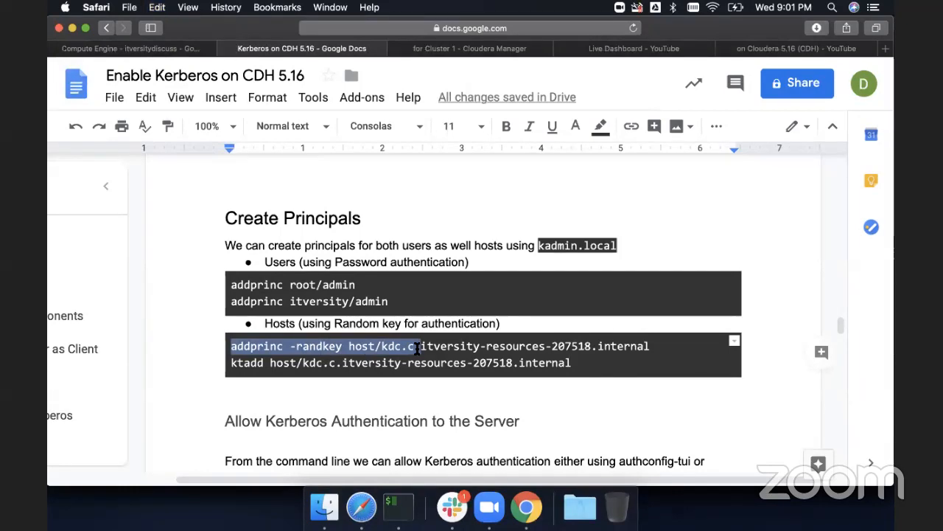
key("super+Tab")
type("addprinc -randkey host/kdc.c.")
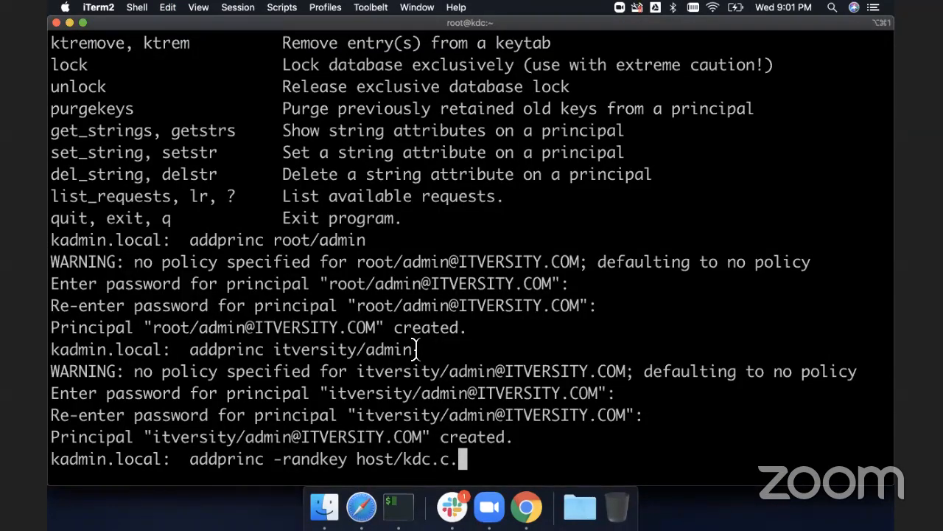
type("itvers")
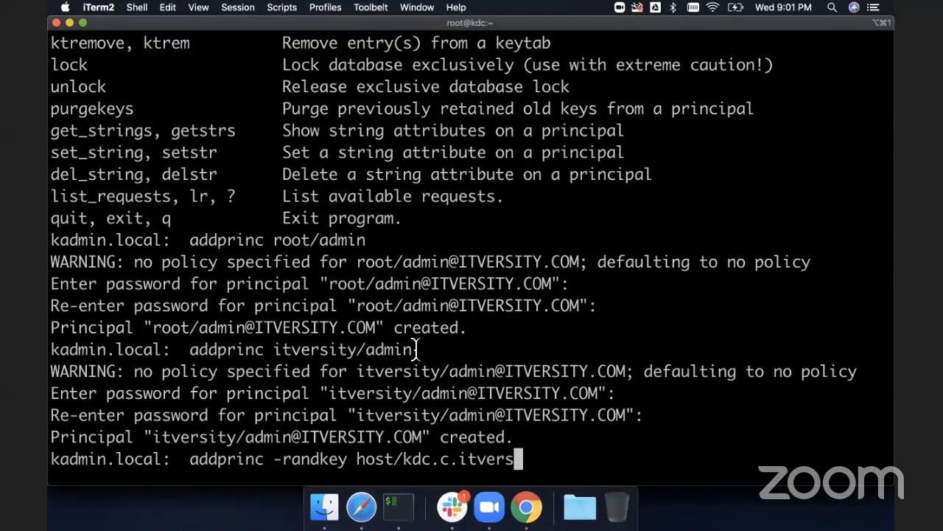
type("itydiscu")
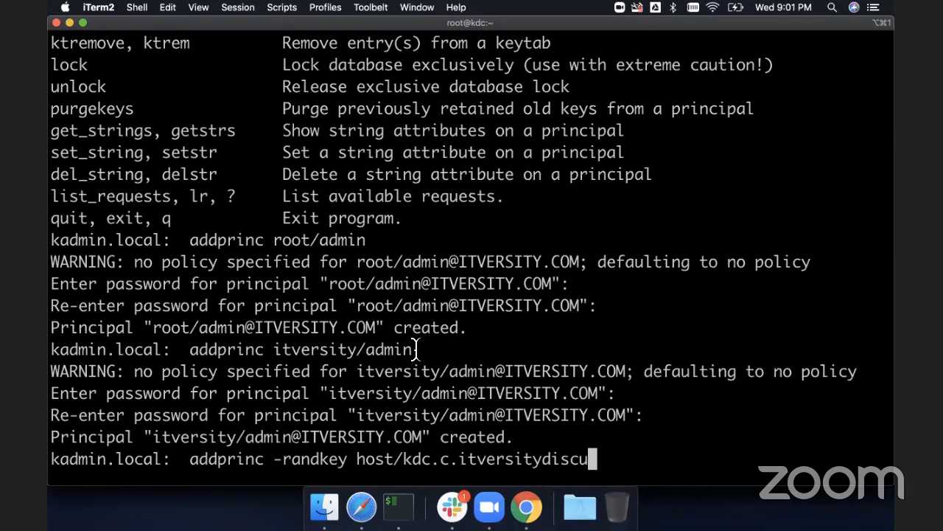
type("ss.internal")
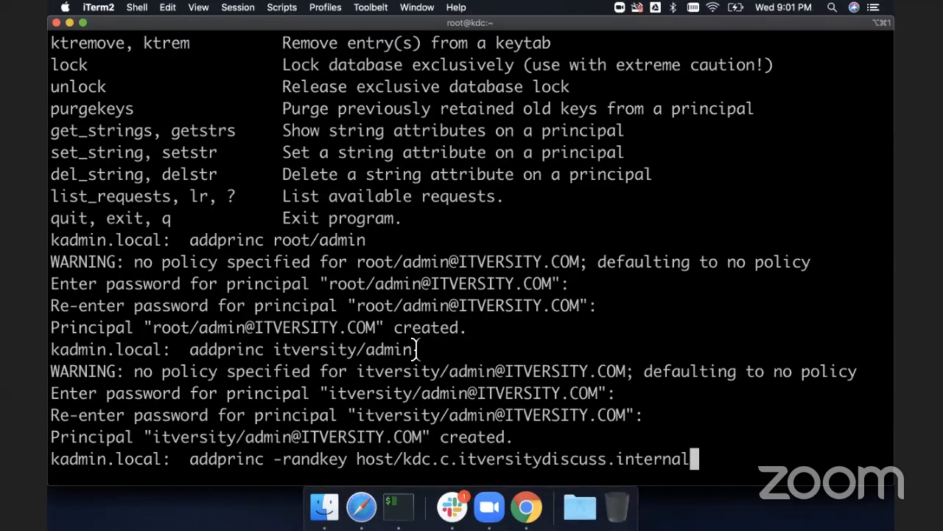
key("Return")
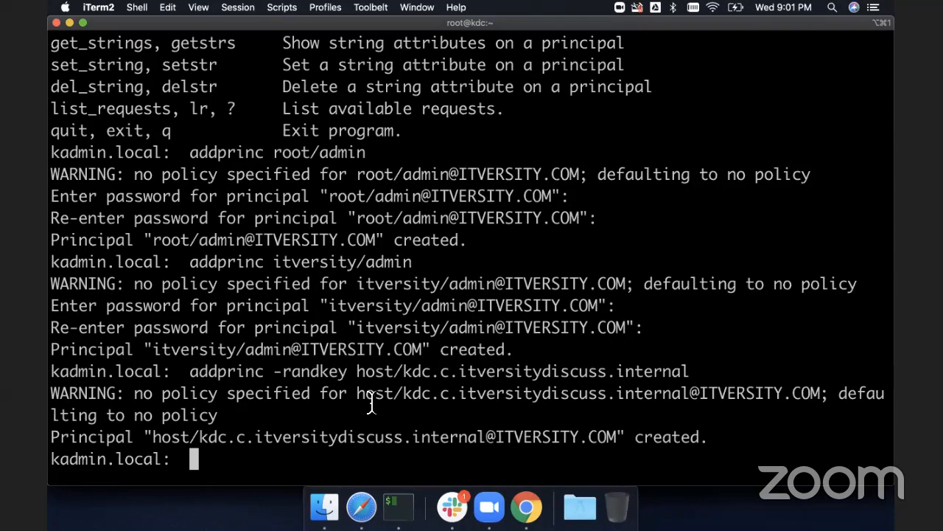
- Add the host/kdc.c.itversitydiscuss.internal principal to the keytab with ktadd
key("super+Tab")
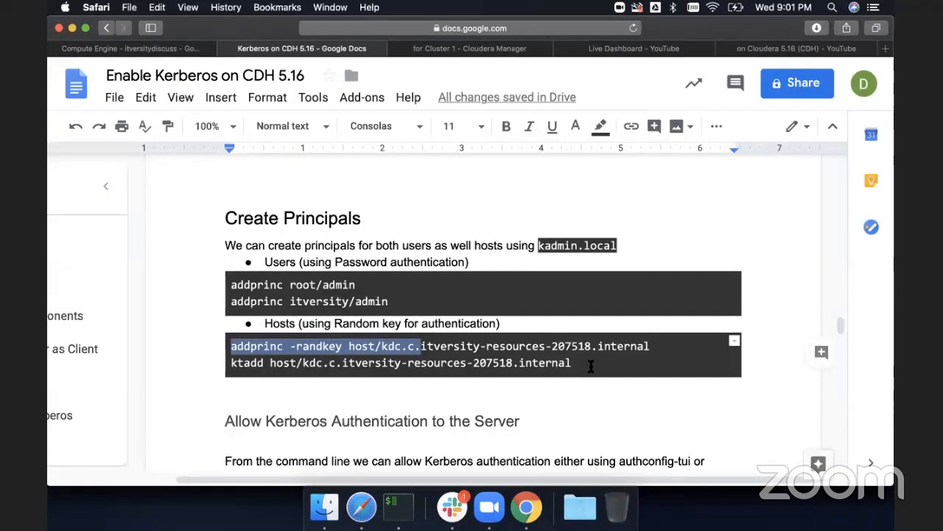
left_click_drag(585, 364, 229, 361)
key("super+c")
key("super+Tab")
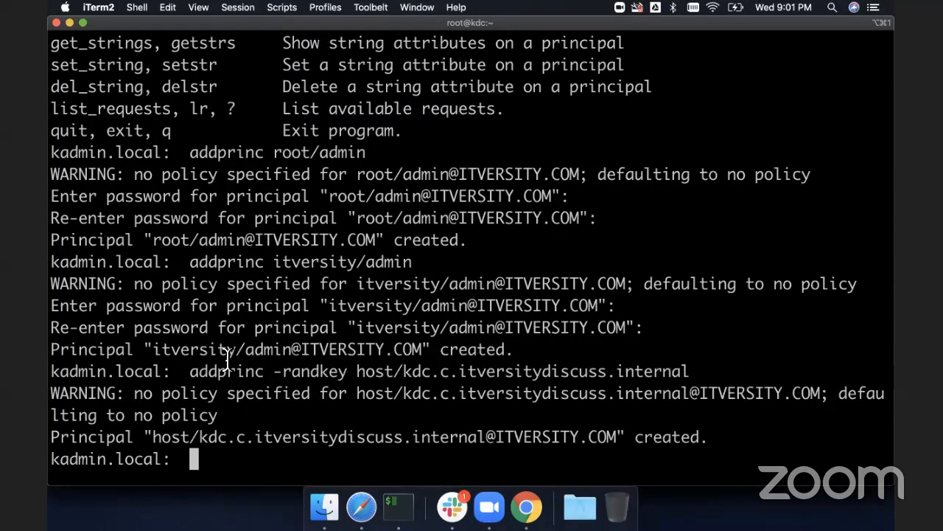
type("ktadd")
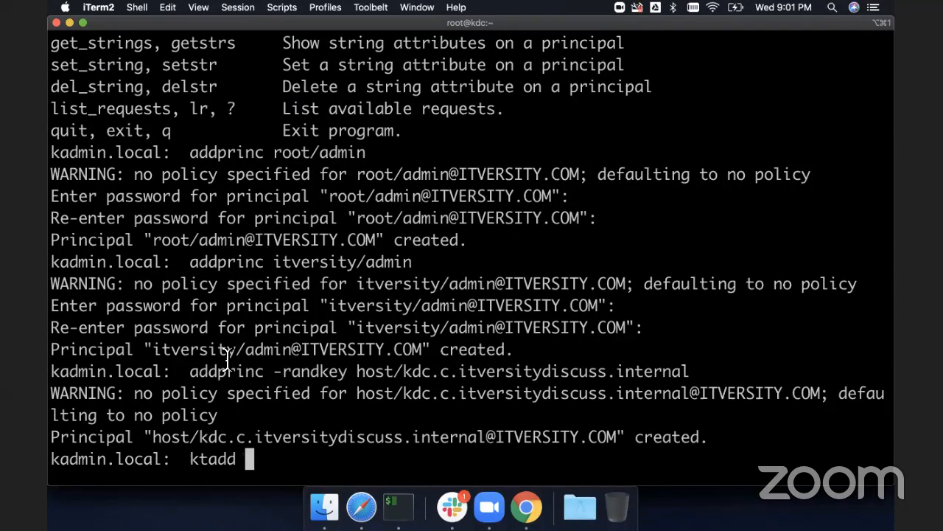
key("super+Tab")
key("super+Tab")
type("host/")
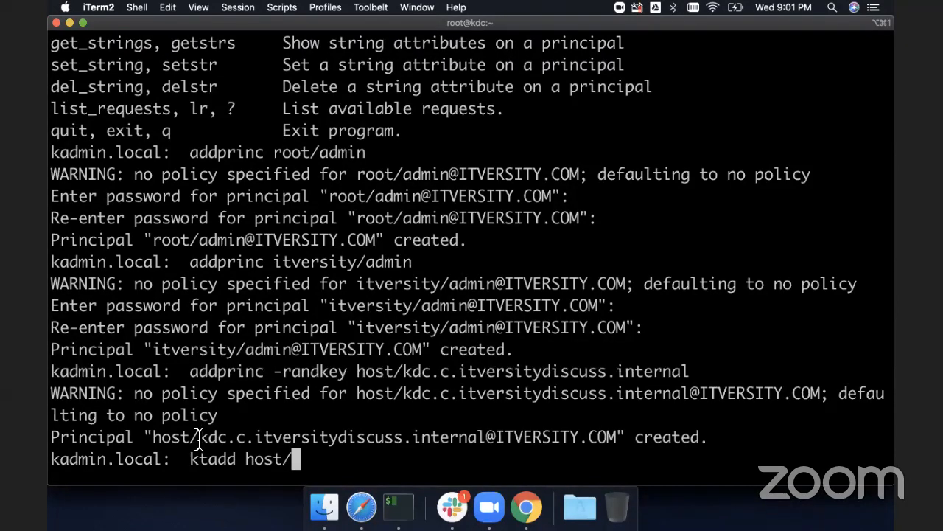
left_click_drag(197, 440, 482, 443)
key("super+v")
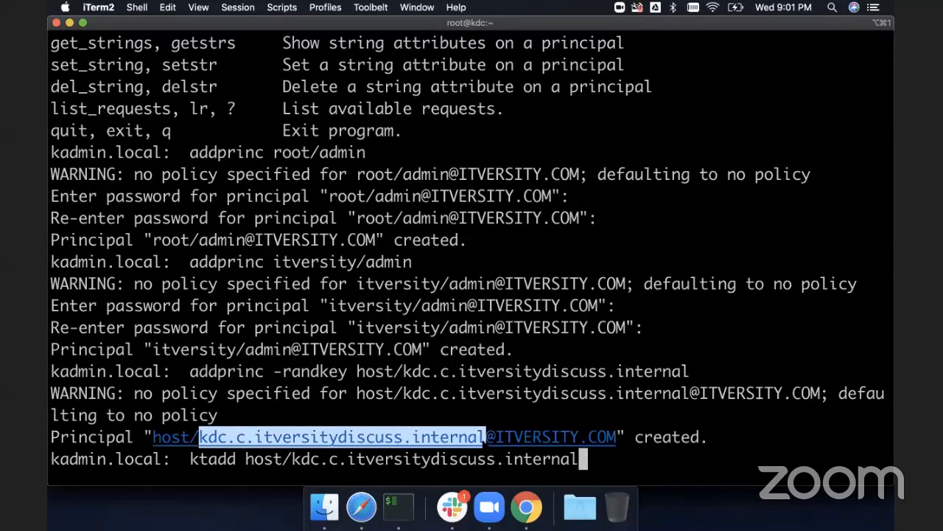
key("super+Tab")
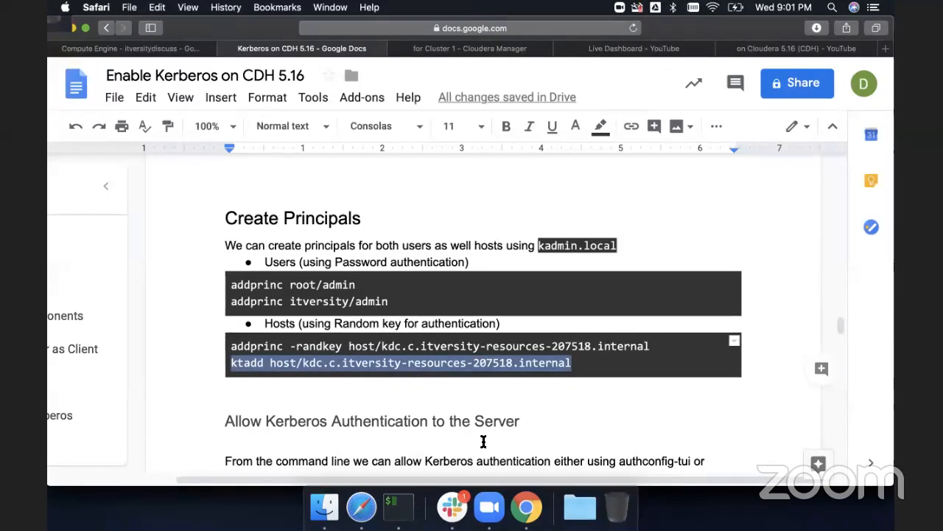
key("super+Tab")
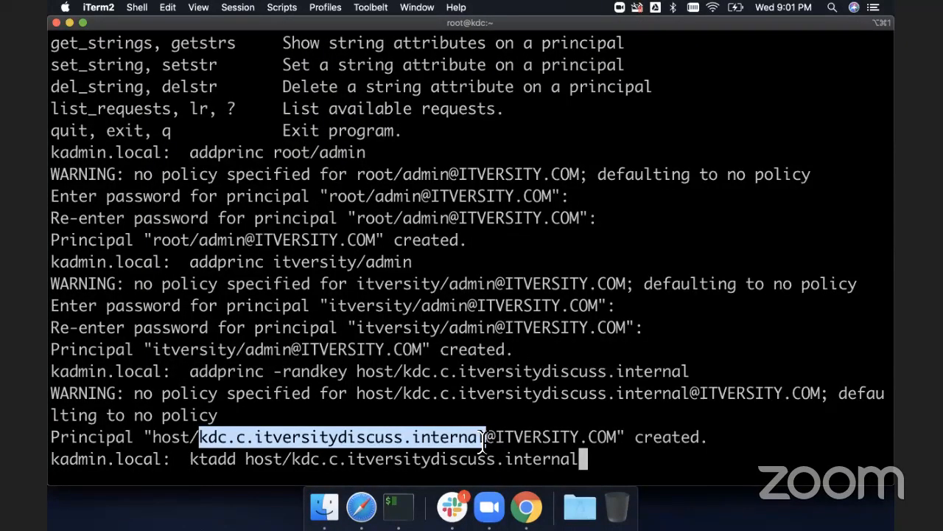
left_click(483, 441)
key("Return")
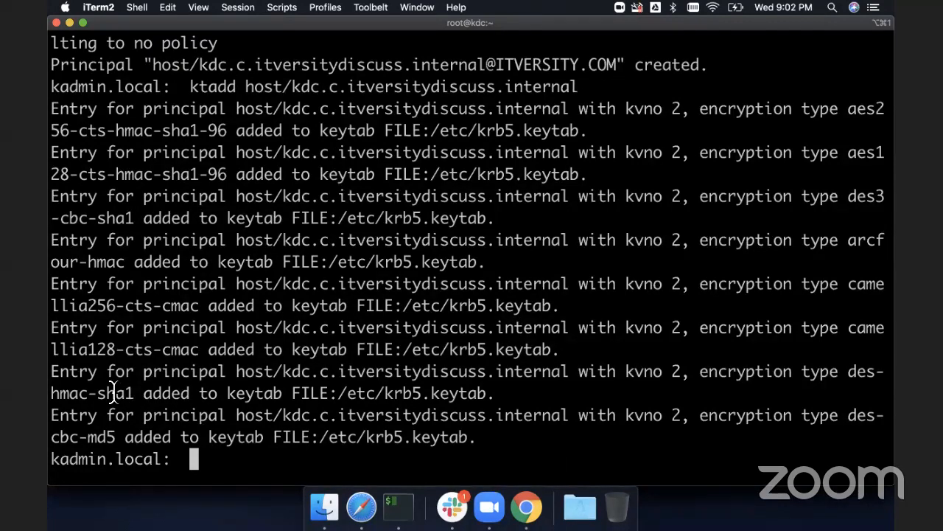
left_click_drag(134, 392, 49, 393)
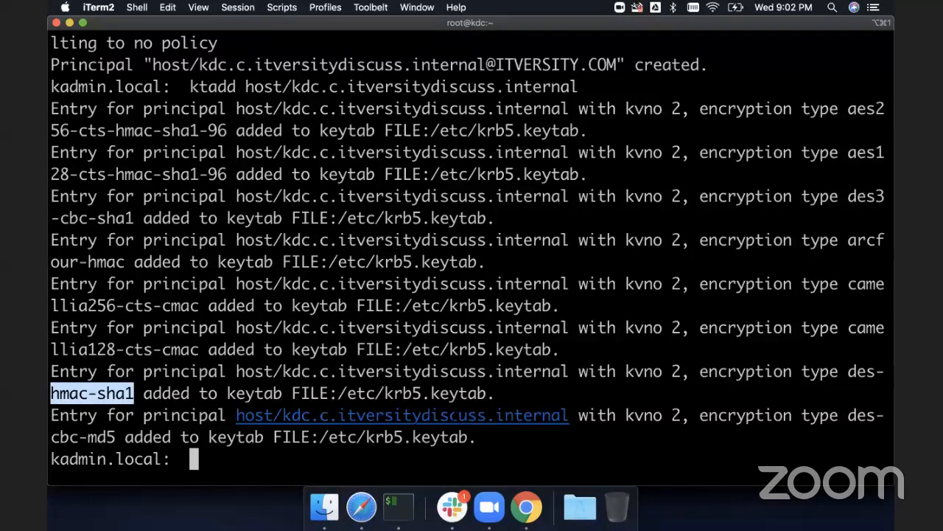
- Compare the ktadd keytab entries in the terminal with the host principal commands in the setup guide
key("super+Tab")
scroll(476, 410, "down", 5)
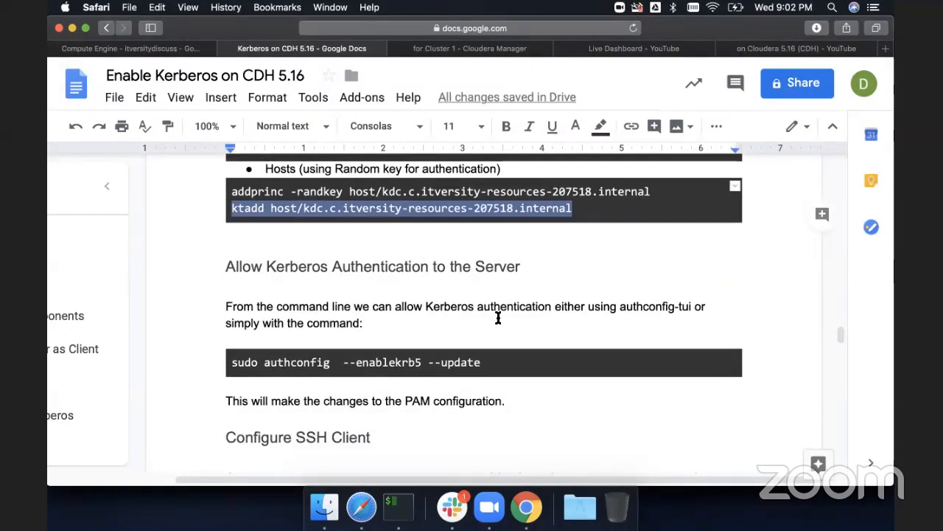
key("super+Tab")
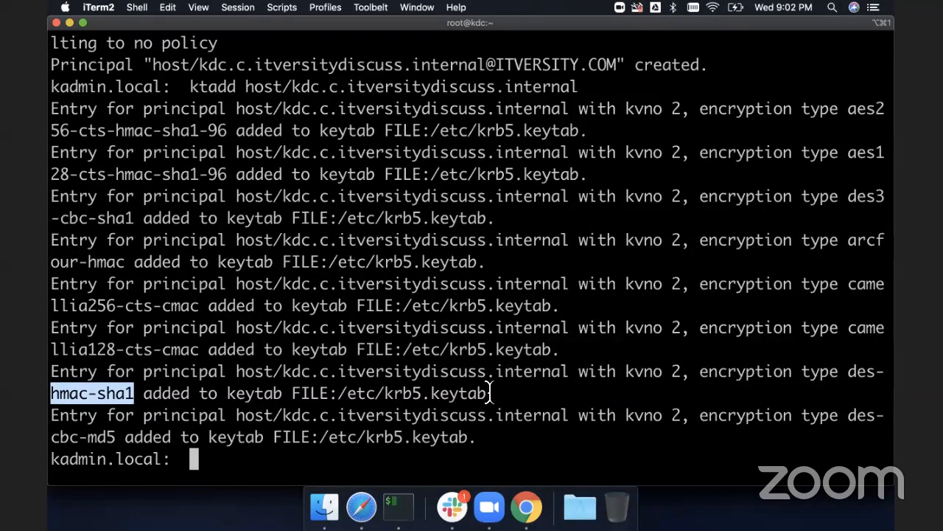
left_click_drag(488, 393, 381, 394)
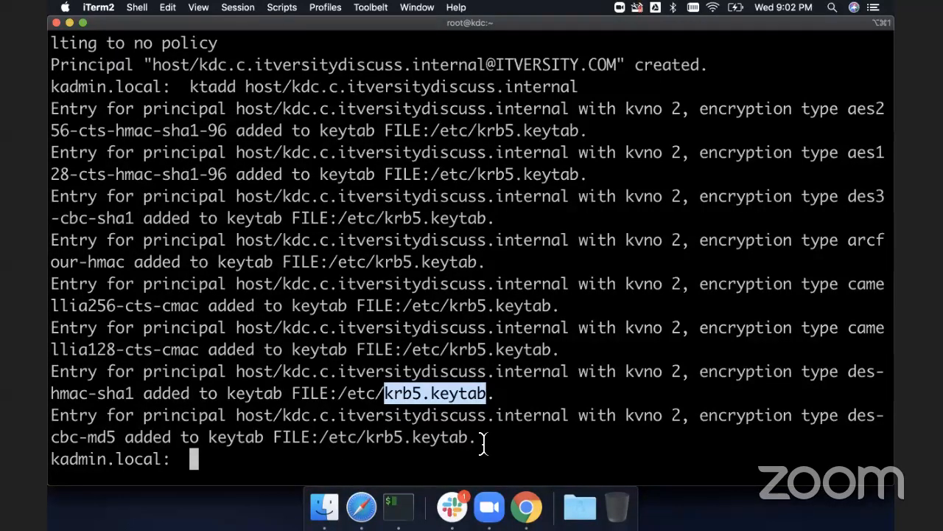
left_click_drag(482, 442, 45, 112)
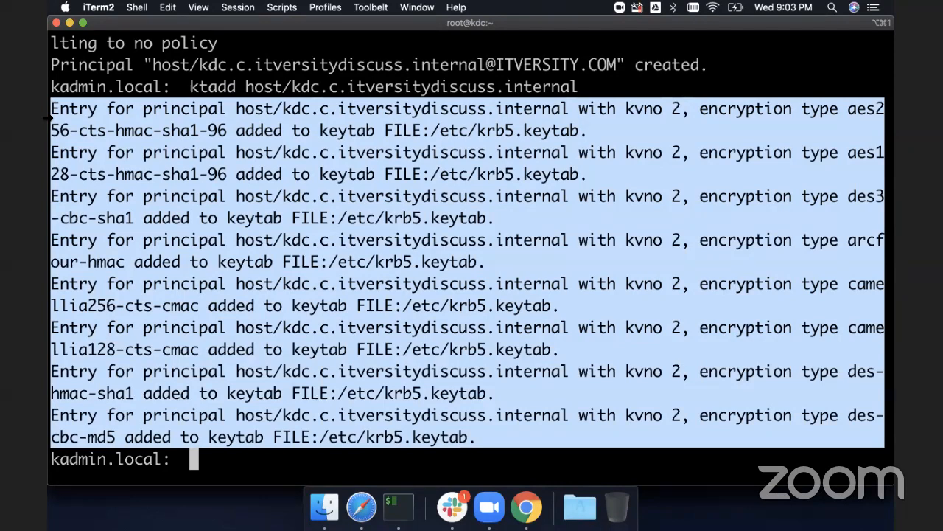
key("super+Tab")
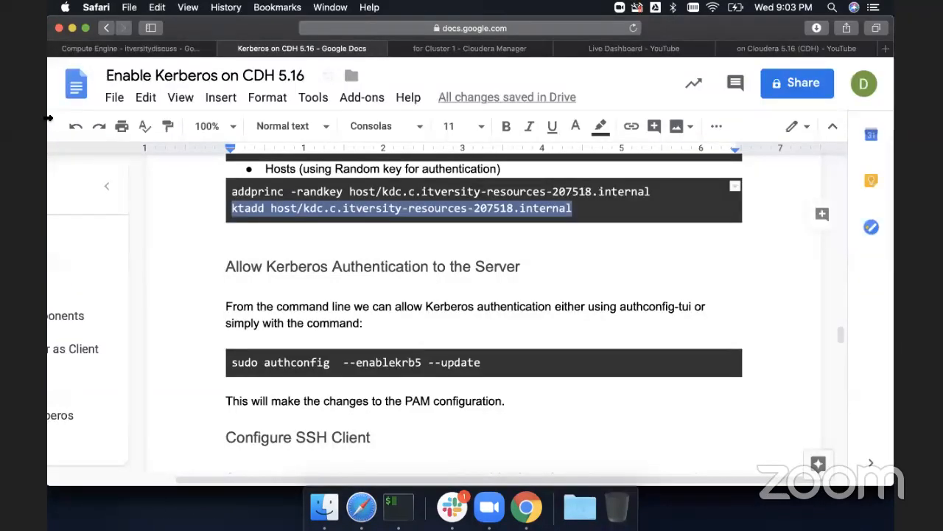
key("super+Tab")
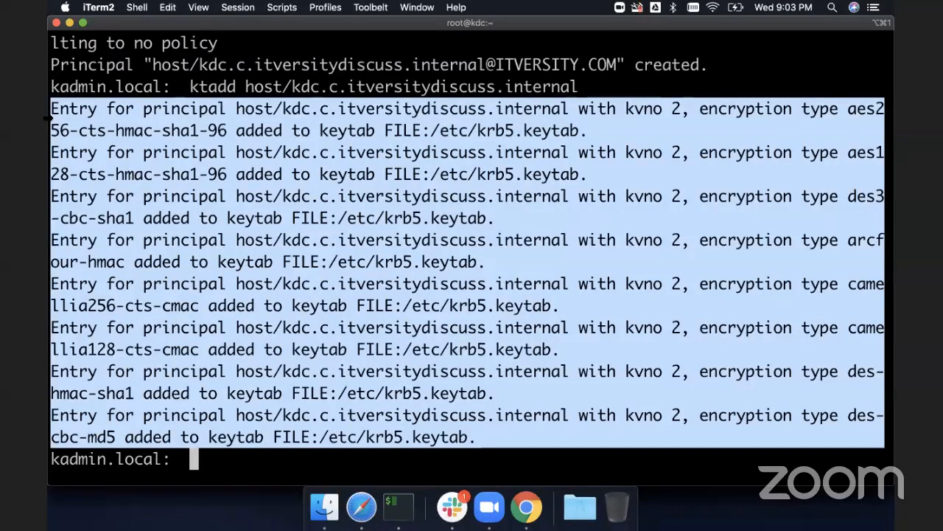
- Quit the kadmin.local shell
left_click(46, 116)
type("quit")
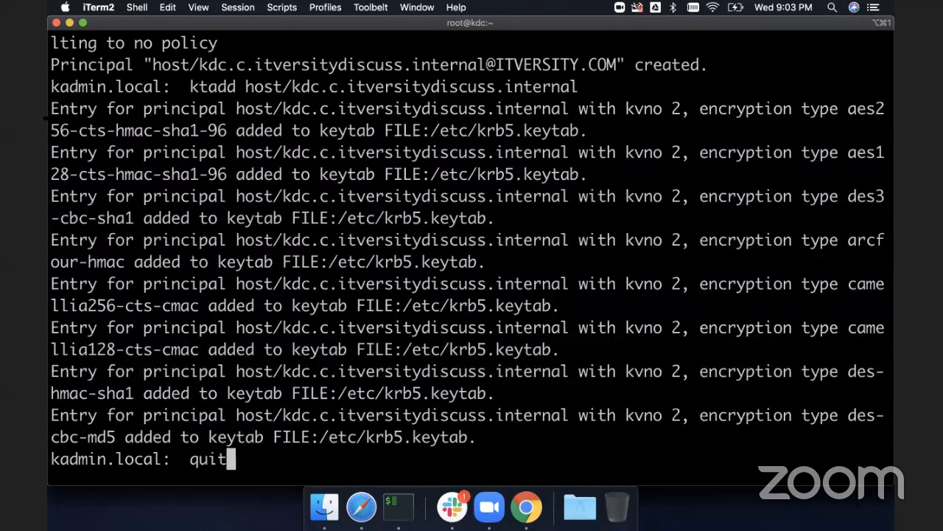
key("Return")
- Enable Kerberos authentication on the server by running sudo authconfig --enablekrb5 --update, copied from the guide
key("super+Tab")
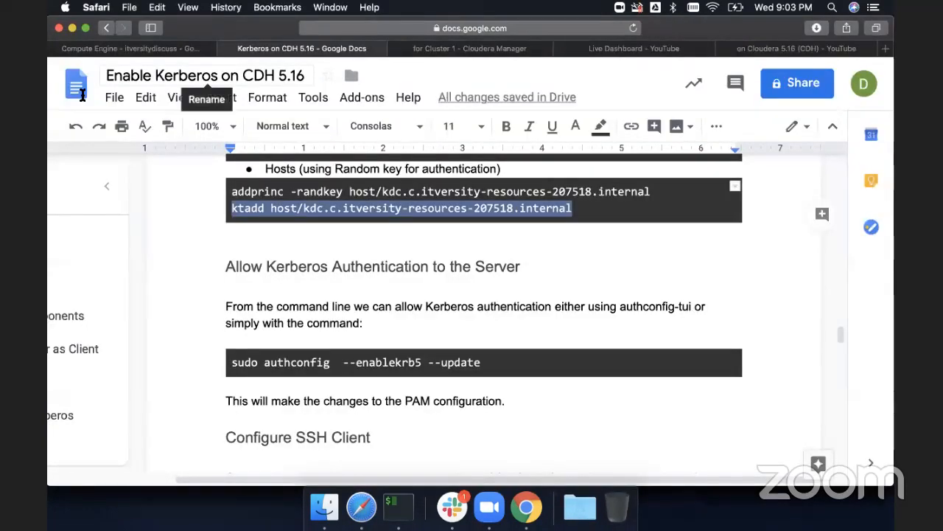
scroll(319, 278, "down", 2)
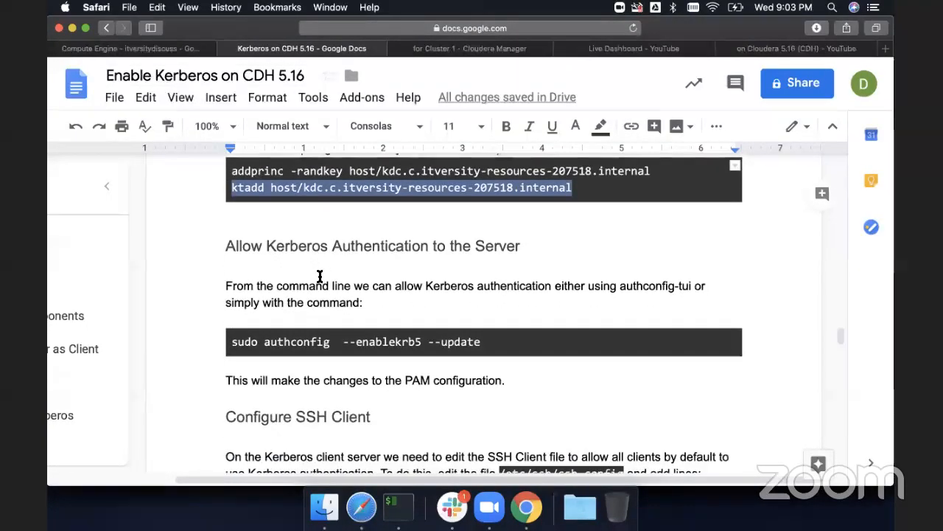
left_click_drag(483, 311, 233, 320)
key("super+c")
key("super+Tab")
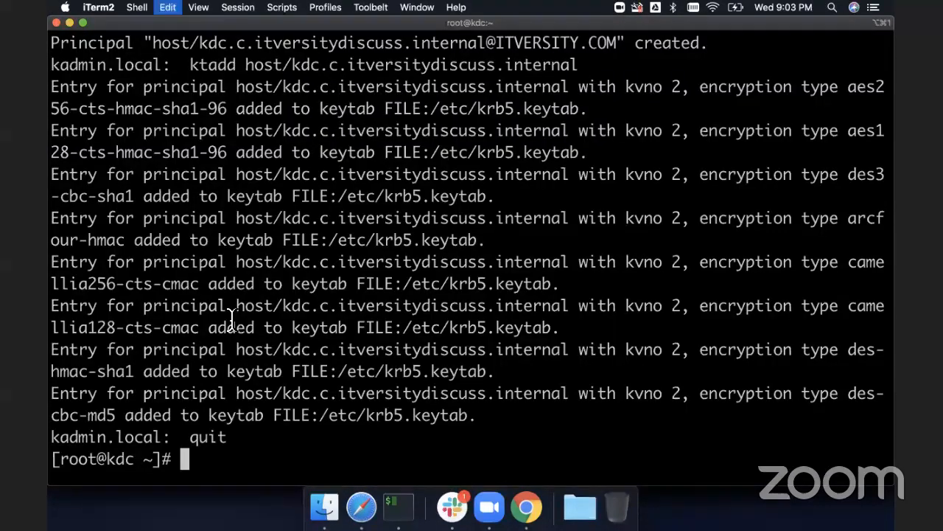
key("super+v")
key("Return")
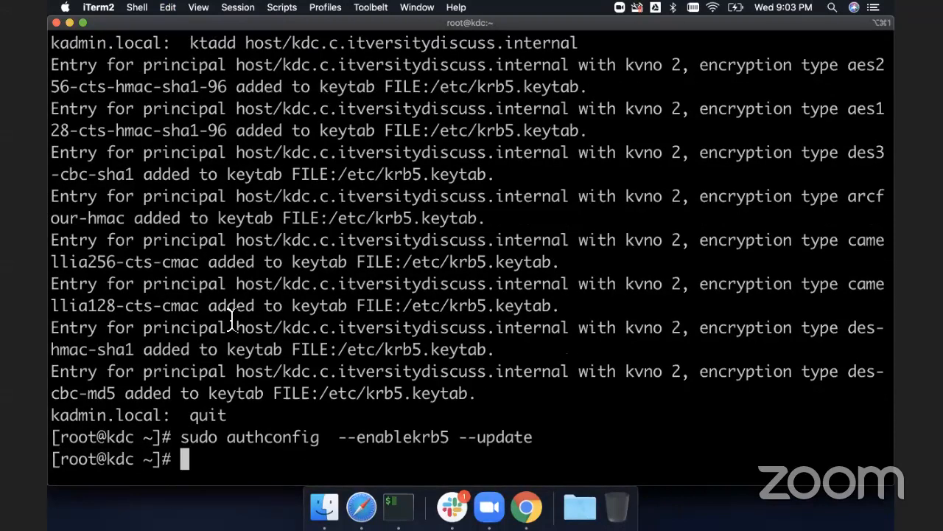
- Copy the GSSAPIDelegateCredentials yes line from the guide and open /etc/ssh/ssh_config in vi
key("super+Tab")
scroll(232, 320, "down", 2)
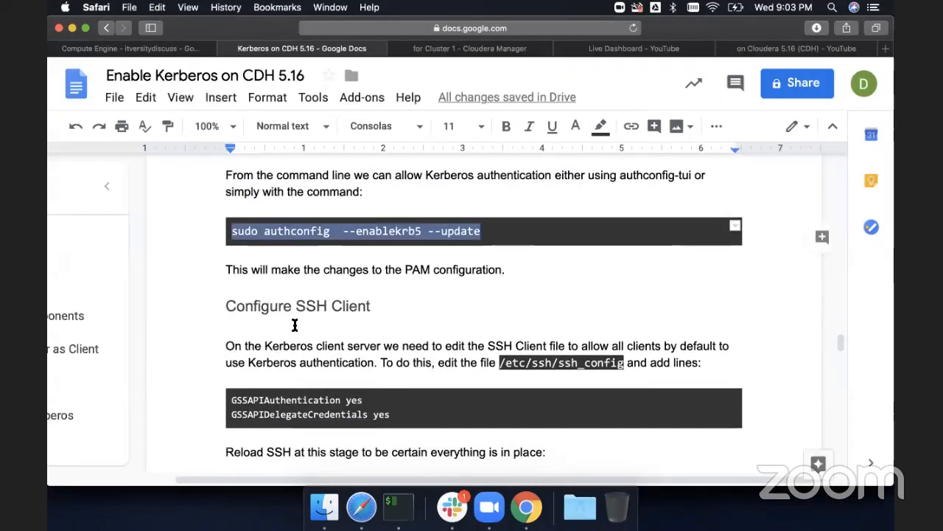
scroll(294, 325, "down", 1)
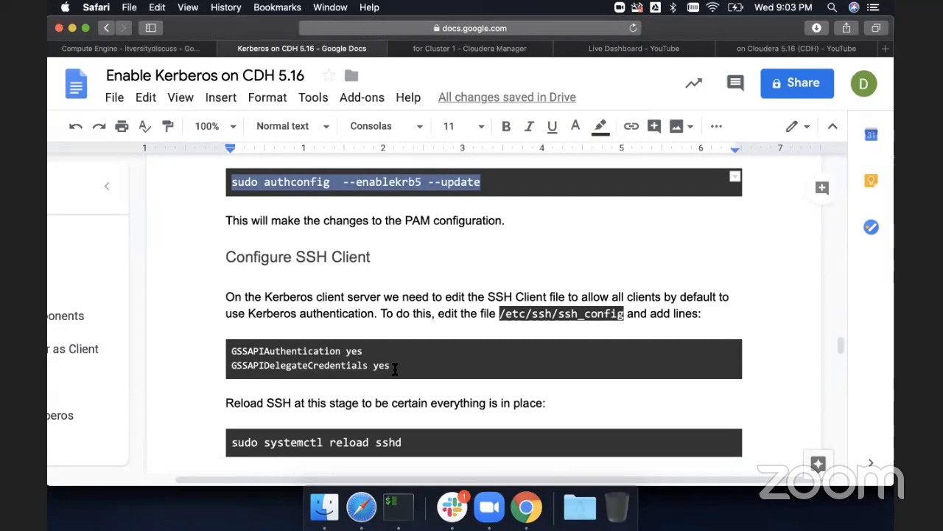
left_click_drag(391, 365, 229, 366)
key("super+c")
key("super+Tab")
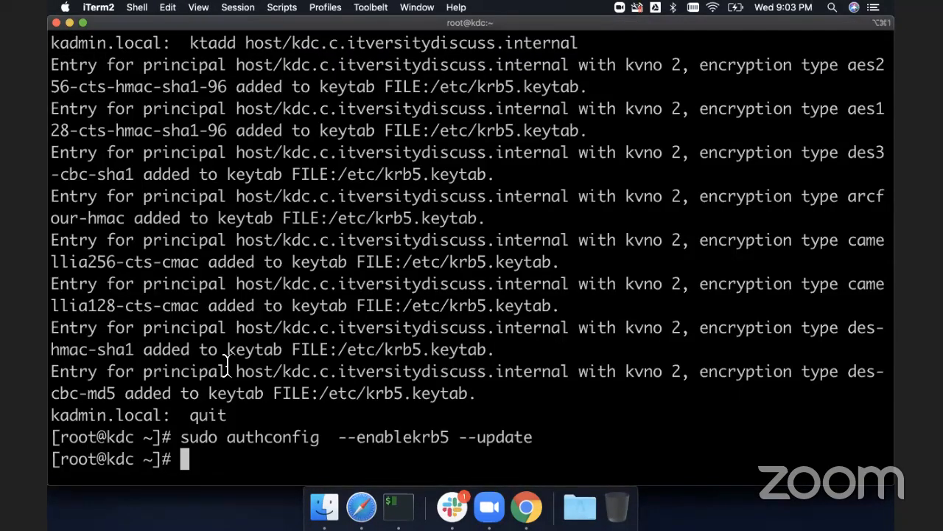
type("vi /et/c")
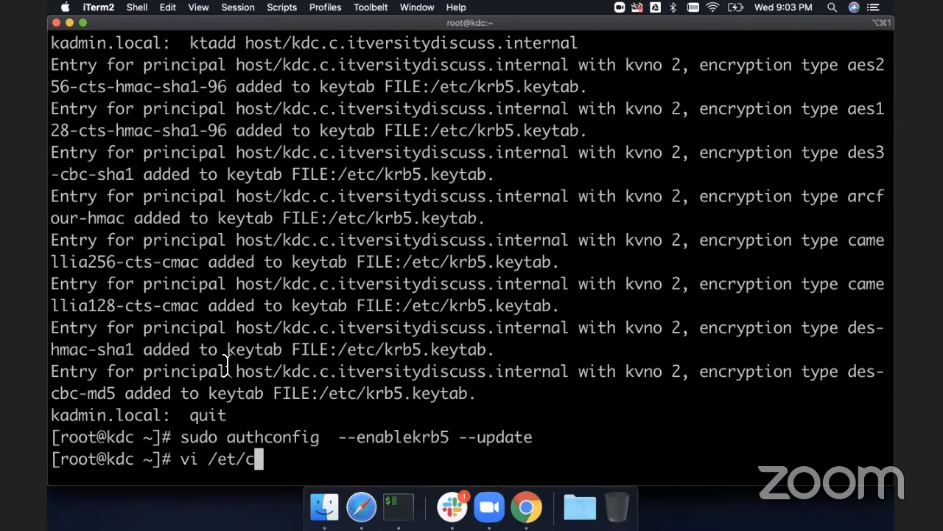
key("BackSpace")
key("BackSpace")
type("c")
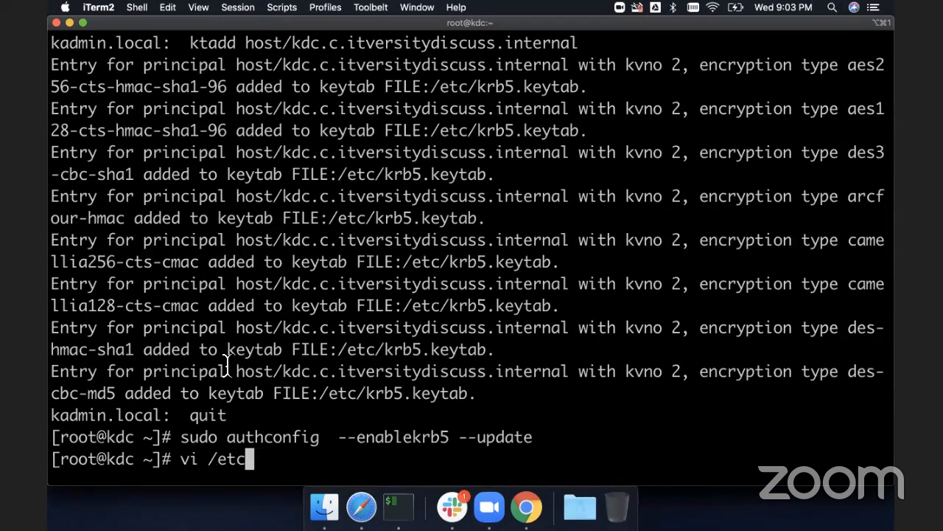
type("/ssh/ssh_")
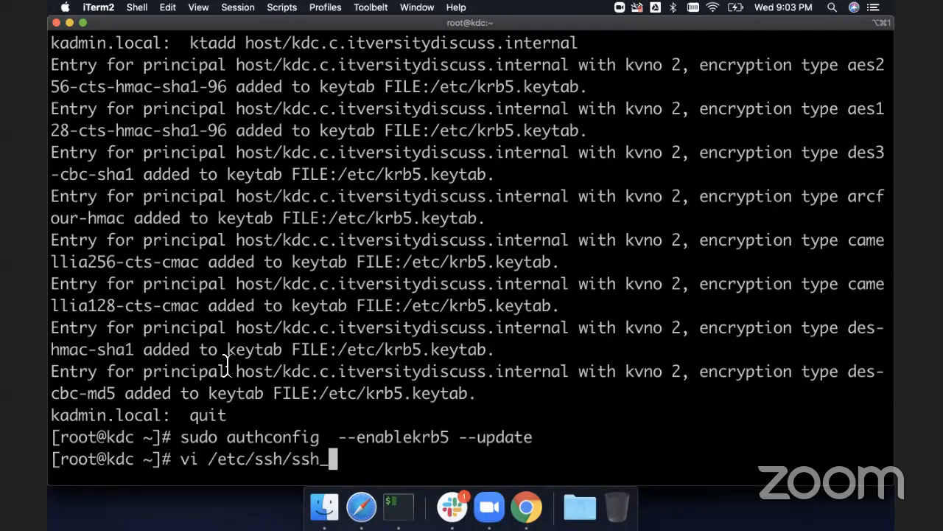
type("con")
key("Tab")
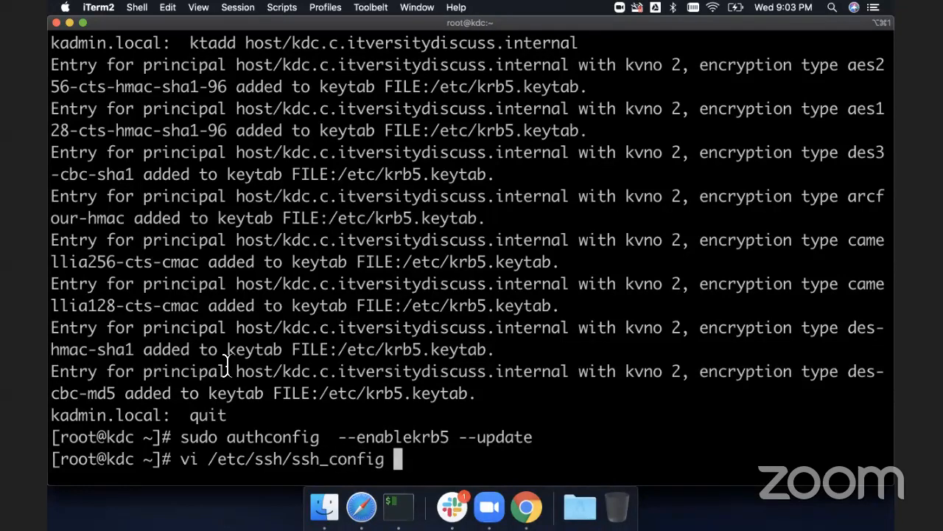
key("Return")
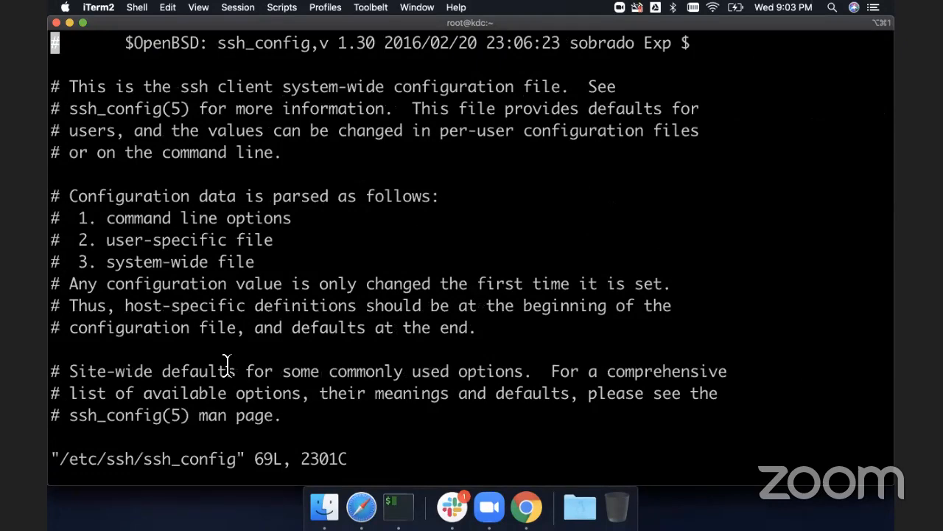
- Add GSSAPIDelegateCredentials yes below GSSAPIAuthentication yes in the Host * section, then save and exit
key("shift+g")
key("Up")
key("Up")
key("Up")
key("Up")
key("Up")
key("Up")
key("Up")
key("Up")
key("Up")
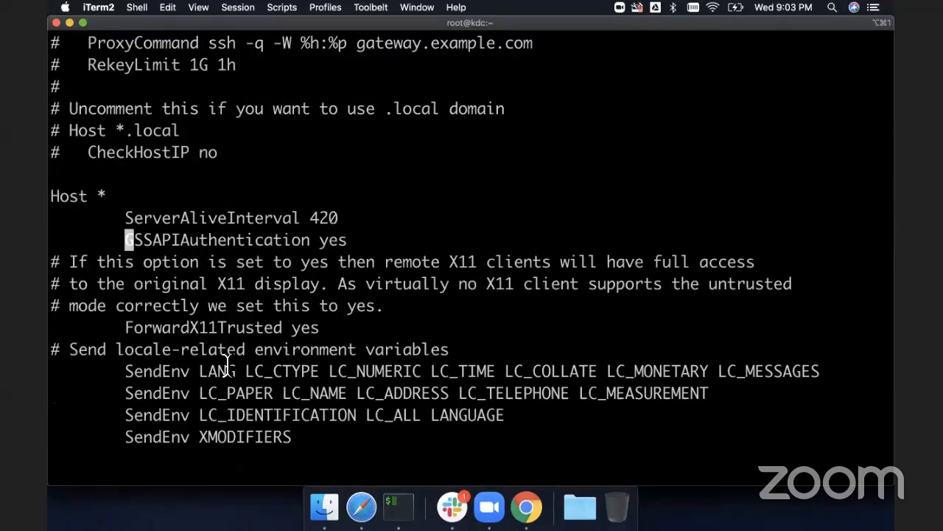
key("$")
key("a")
key("Return")
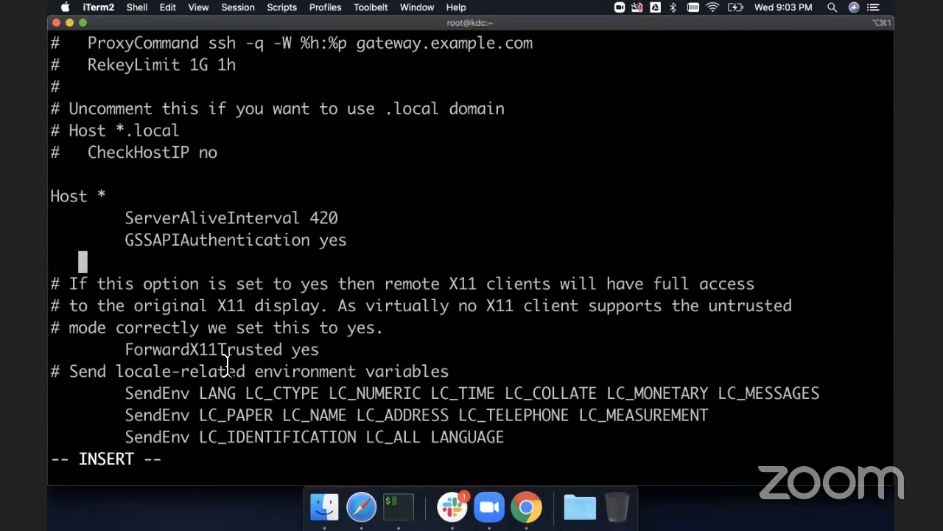
key("super+v")
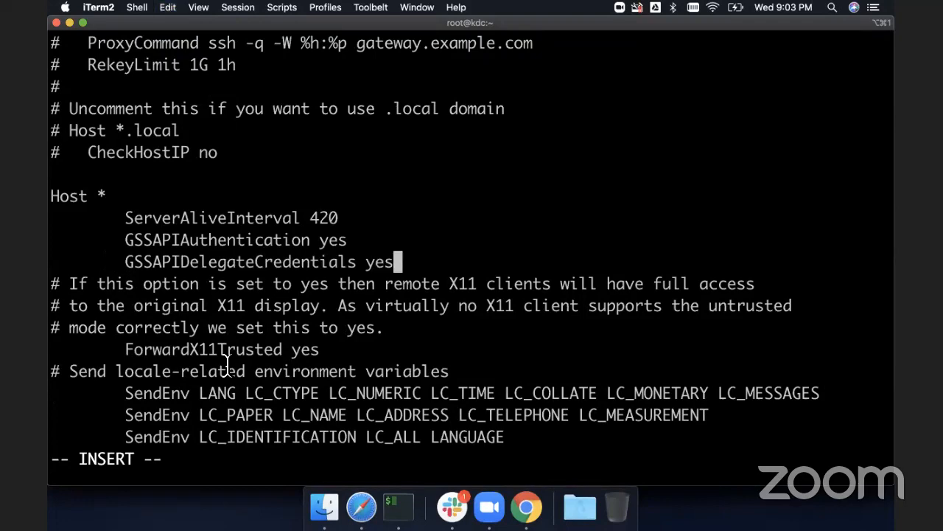
key("Escape")
type(":x")
key("Return")
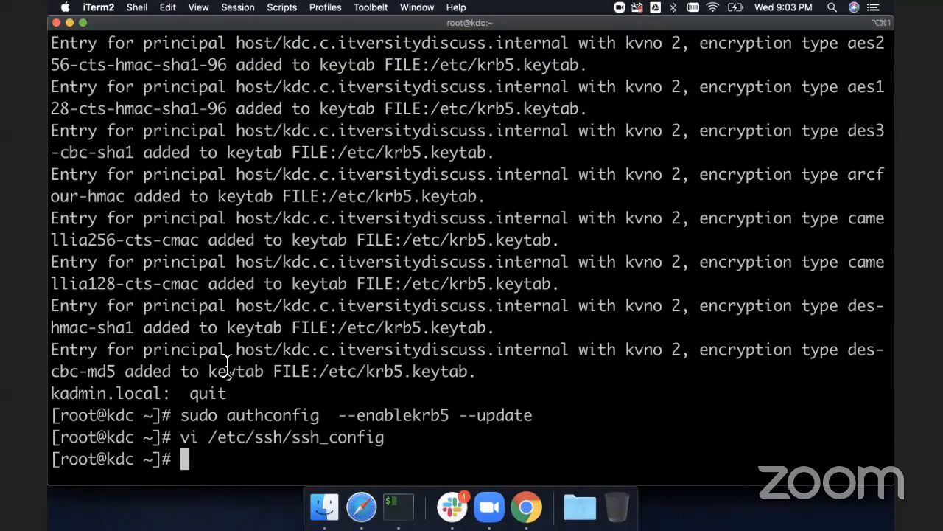
- Reload SSH by running sudo systemctl reload sshd, copied from the guide
key("super+Tab")
scroll(400, 356, "down", 1)
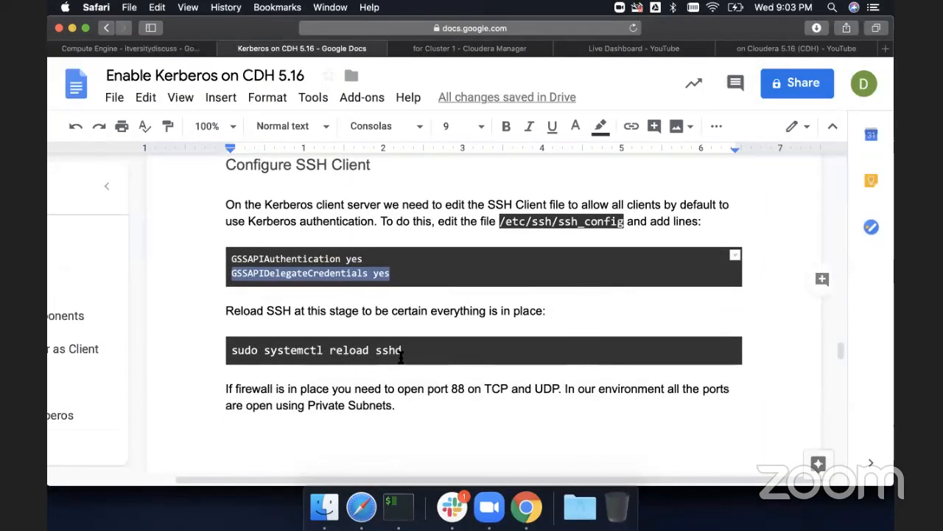
left_click_drag(401, 353, 227, 352)
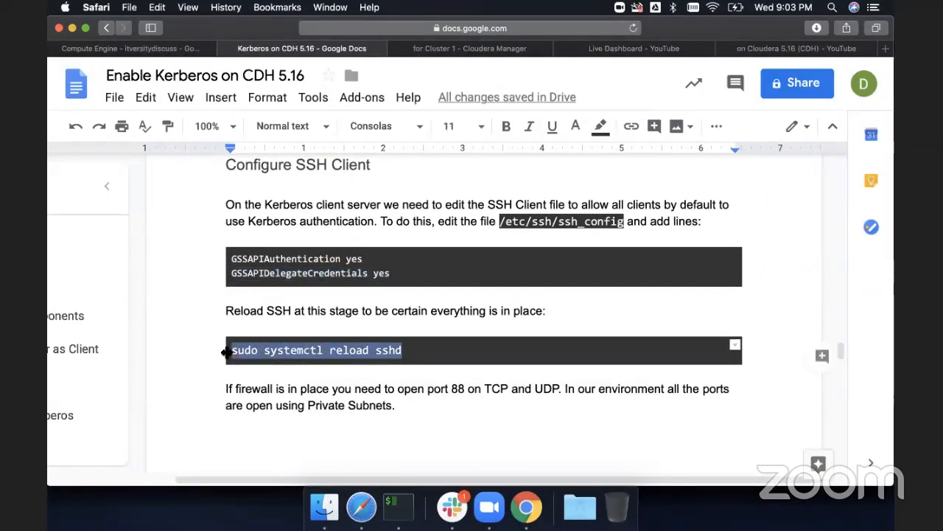
key("super+c")
key("super+Tab")
key("super+v")
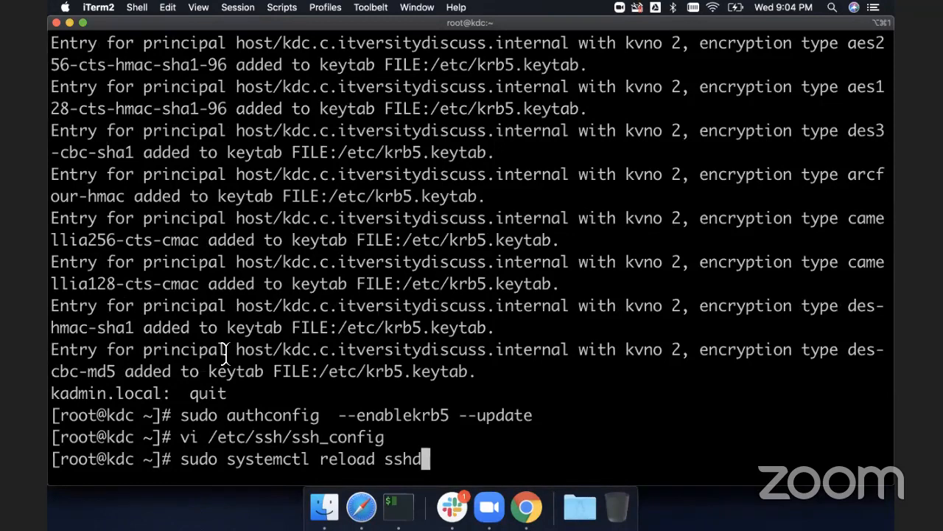
key("Return")
- Review the Validate KDC Setup section of the guide and exit the root shell to the itversity user
key("super+Tab")
scroll(225, 354, "down", 10)
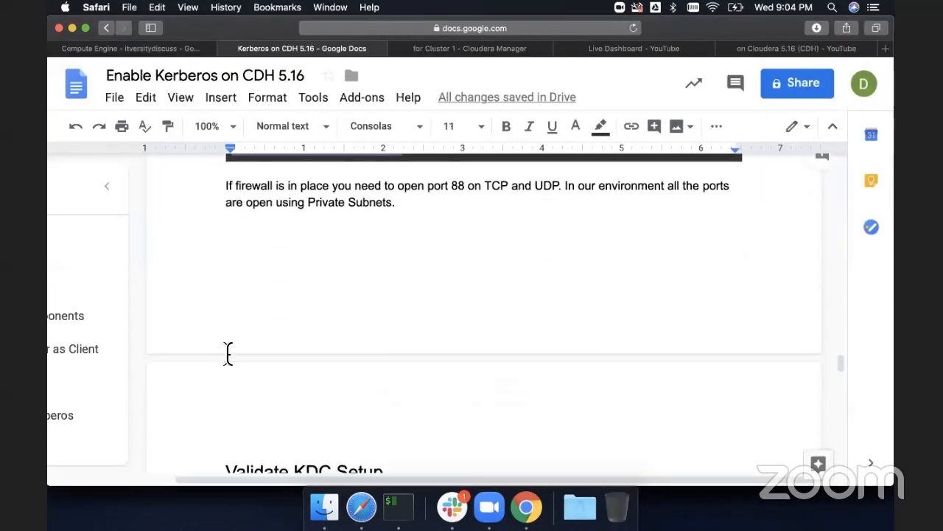
scroll(225, 354, "up", 2)
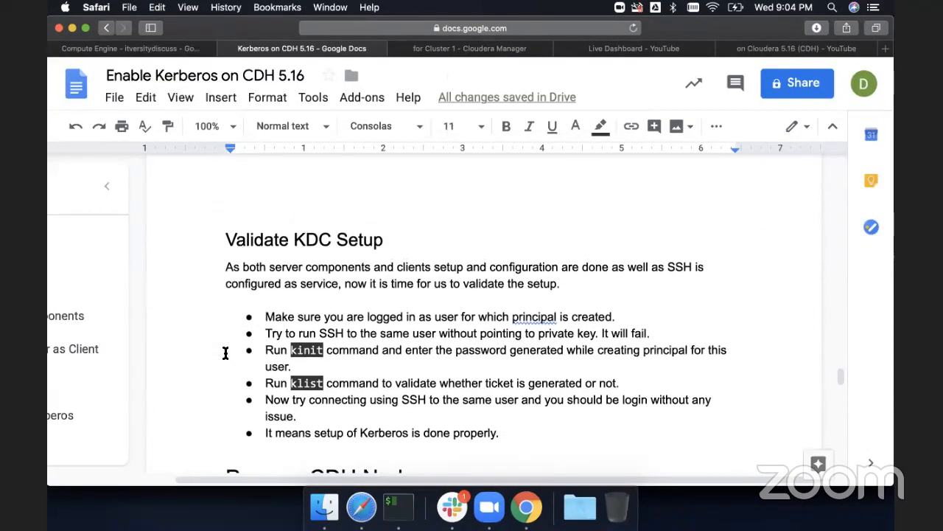
key("super+Tab")
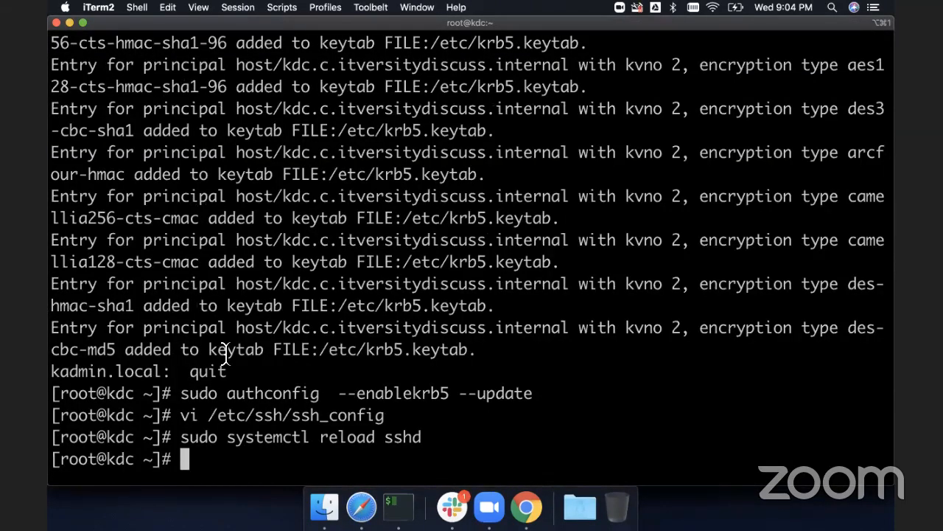
type("exit")
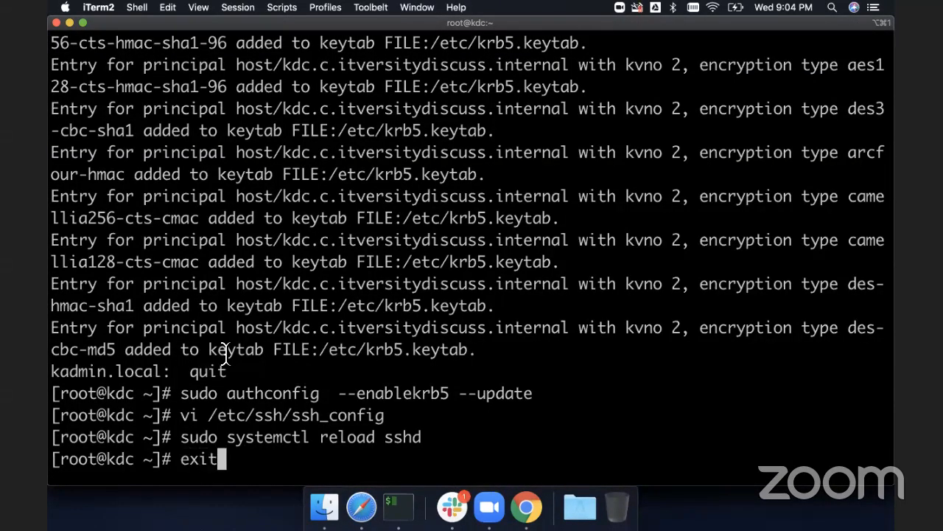
key("Return")
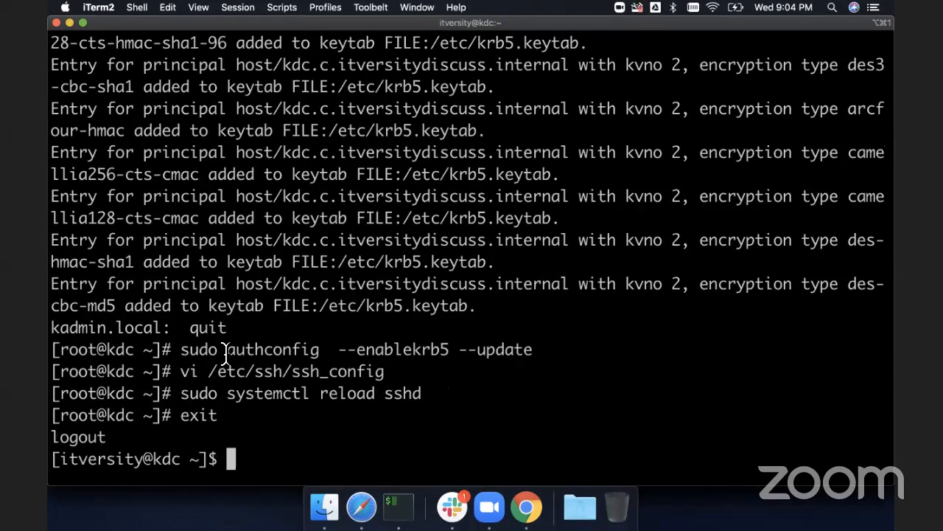
- Try to SSH into kdc as the itversity user, accepting the host's authenticity prompt with yes
type("ssh")
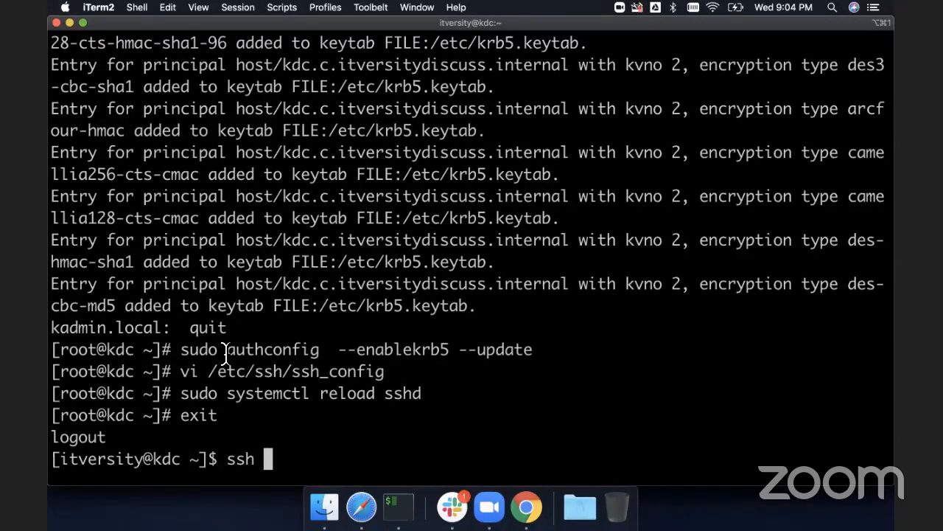
type("kdc")
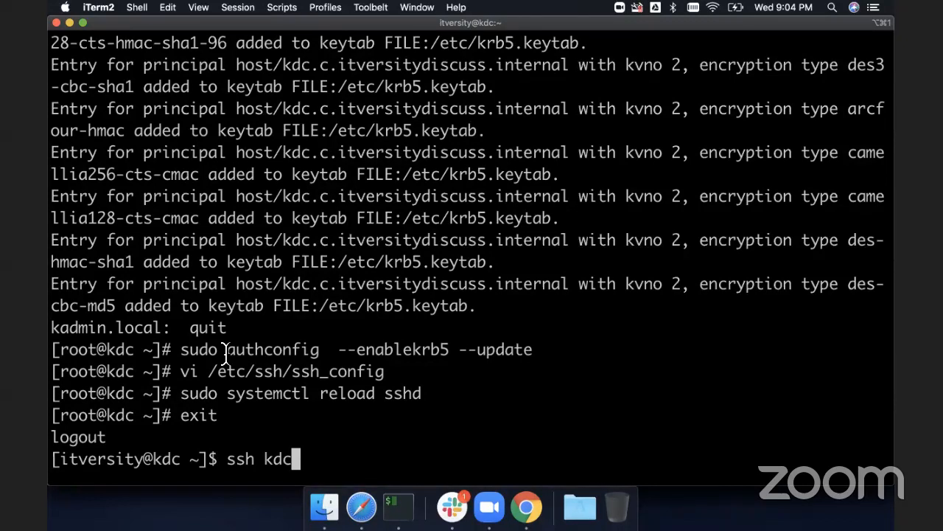
key("Left")
key("Left")
key("Left")
type("itversity@")
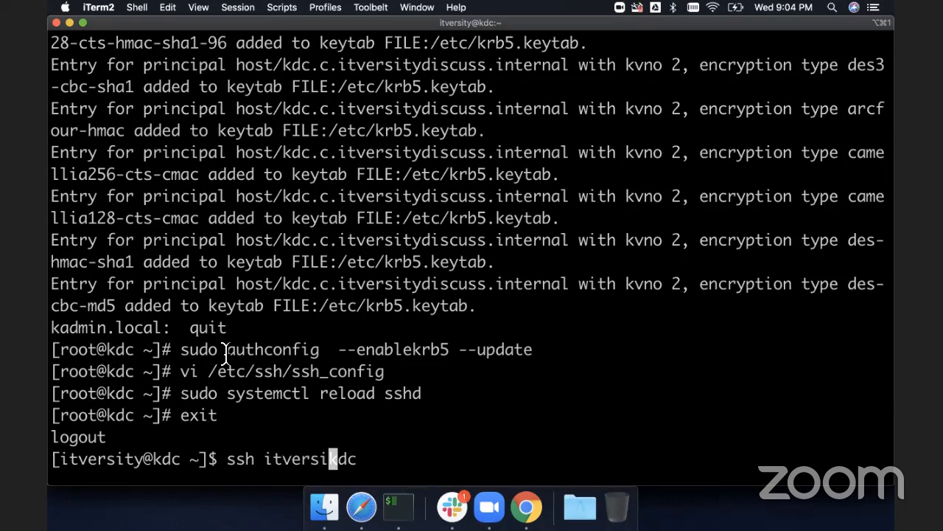
key("BackSpace")
key("BackSpace")
key("BackSpace")
key("BackSpace")
key("BackSpace")
key("BackSpace")
key("BackSpace")
key("BackSpace")
key("BackSpace")
key("BackSpace")
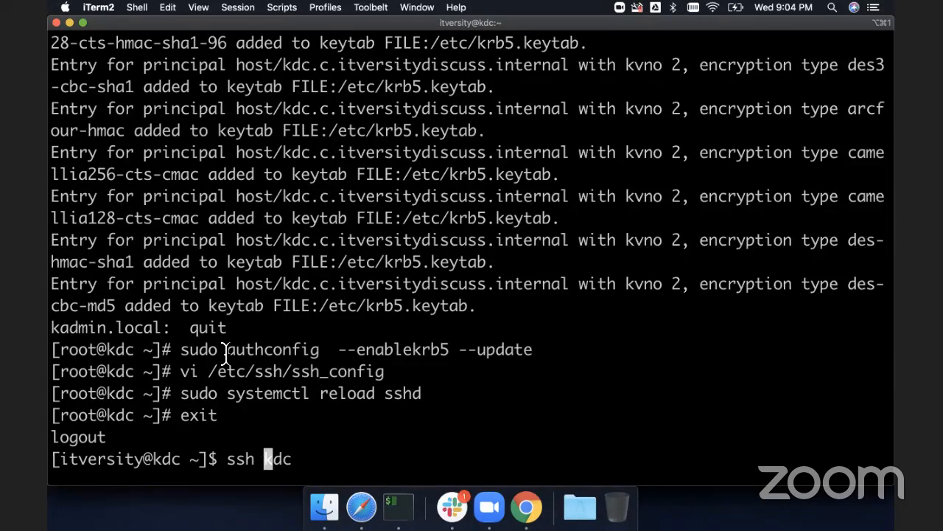
key("Return")
type("yes")
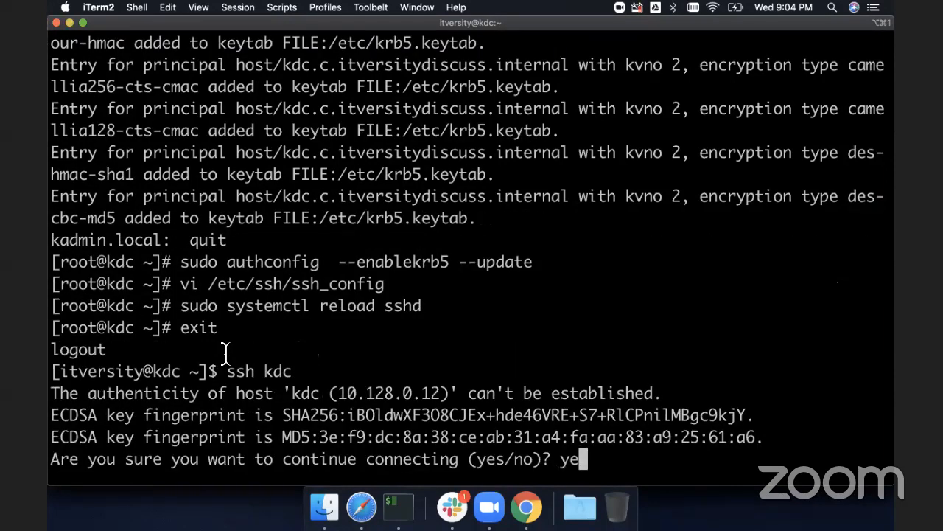
key("Return")
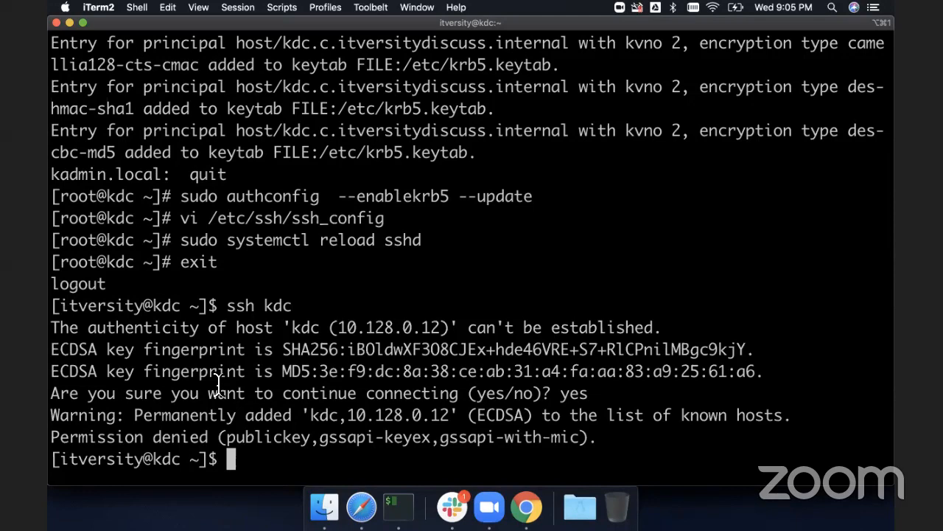
- Run kinit without a principal, then check the host's fully qualified name with hostname -f and select it
type("kinit")
key("Return")
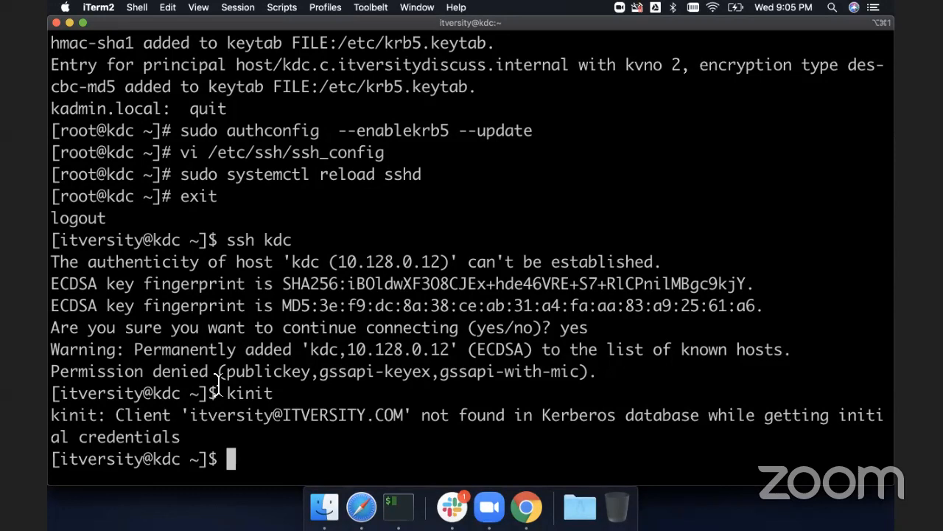
type("hotn")
key("BackSpace")
key("BackSpace")
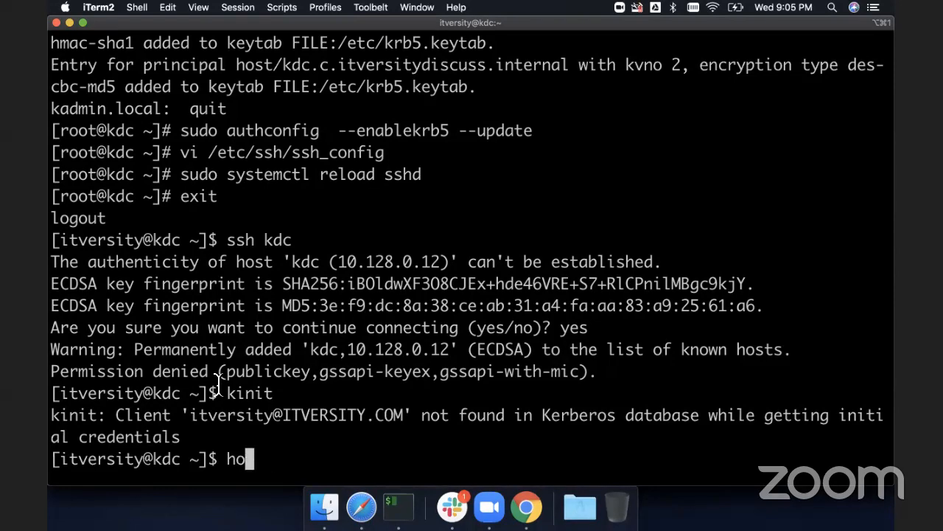
type("sn")
key("BackSpace")
type("tname -f")
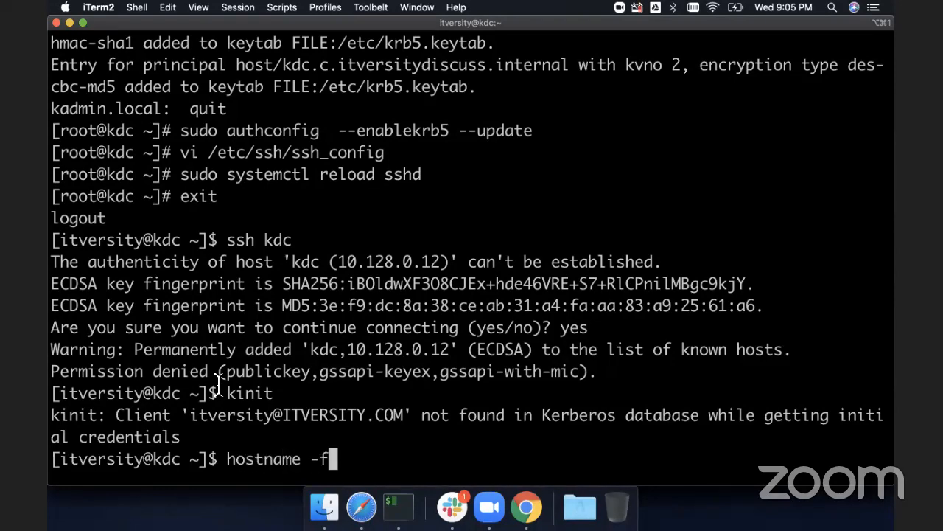
key("Return")
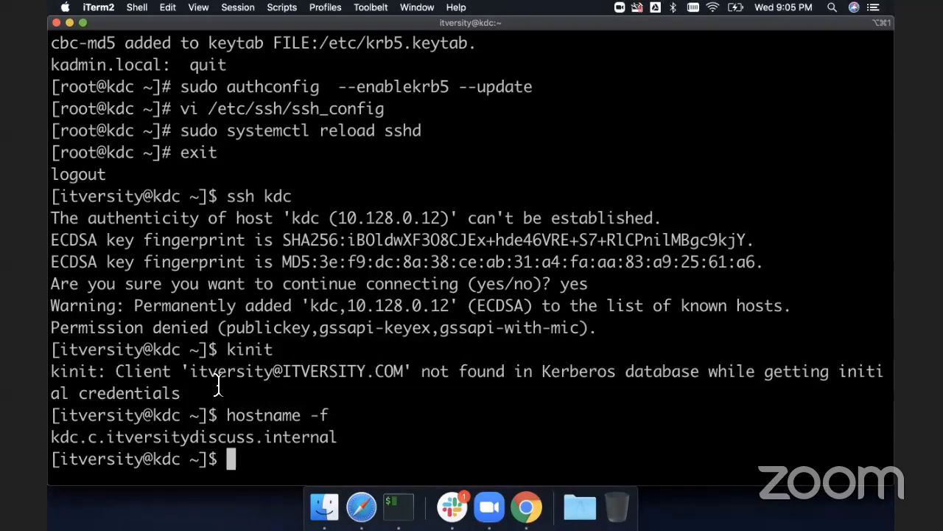
double_click(181, 437)
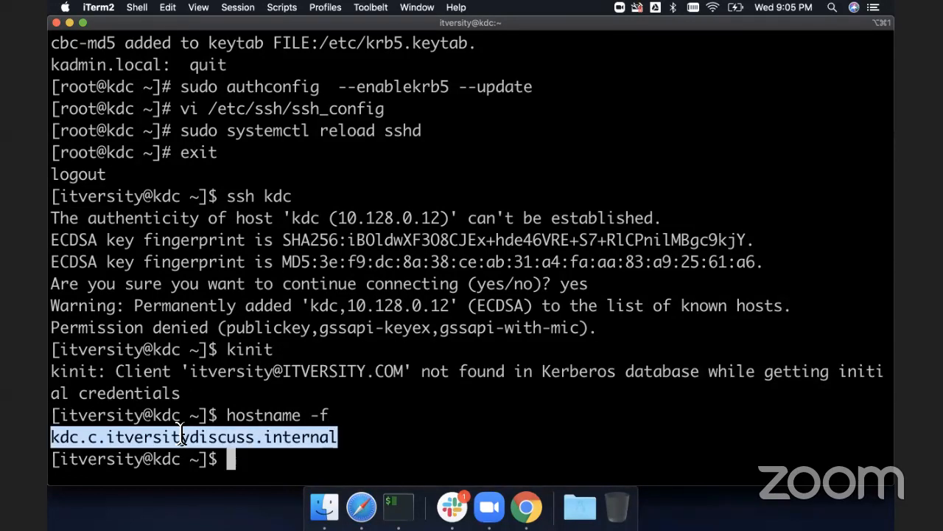
- Switch to root with sudo su -, open kadmin.local and list all principals with listprincs
key("Up")
key("Up")
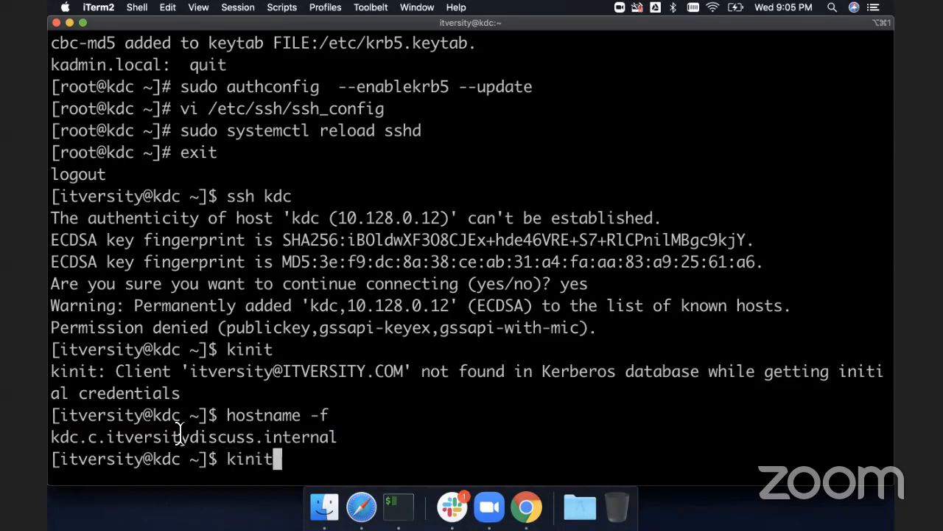
key("Up")
key("Up")
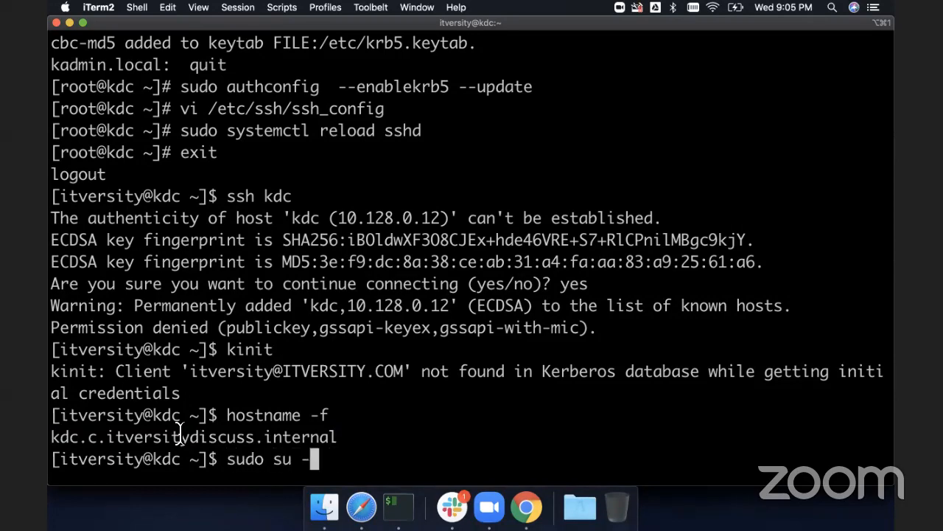
key("Return")
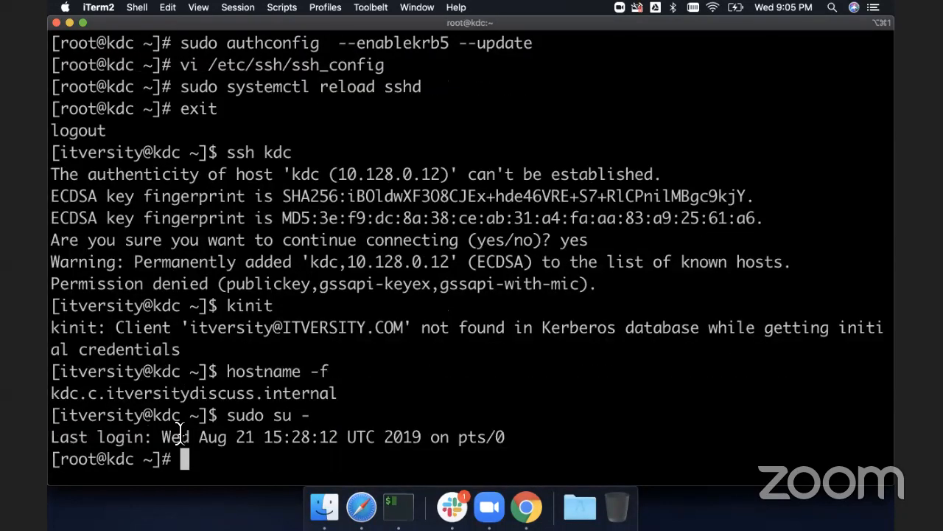
type("kadmin.loca")
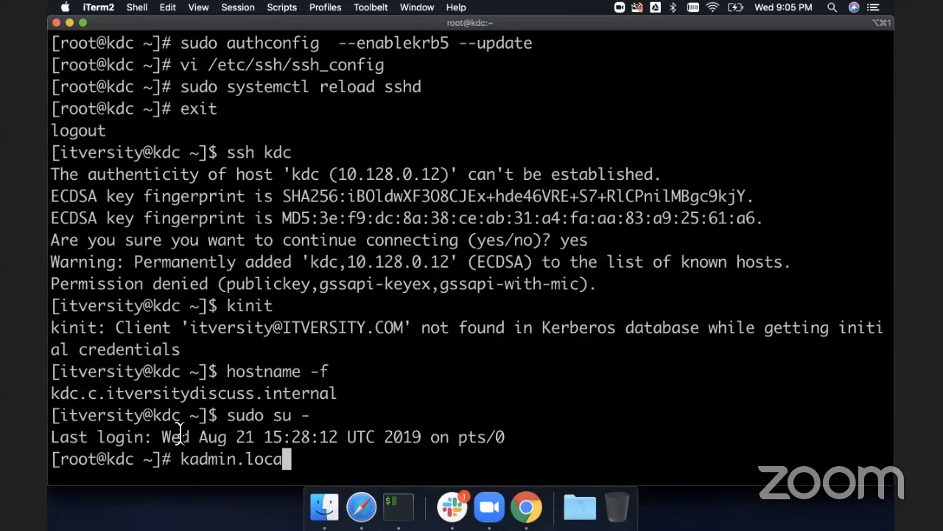
type("l")
key("Return")
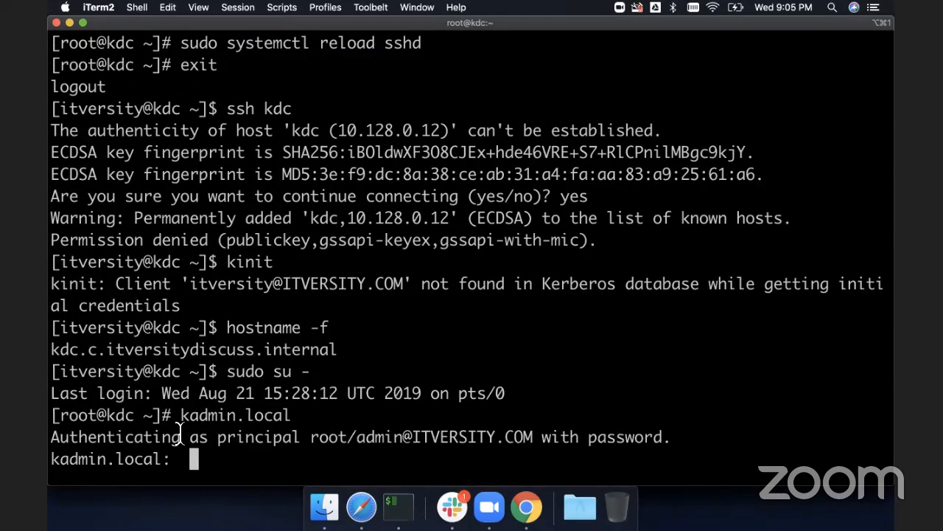
type("listprincs")
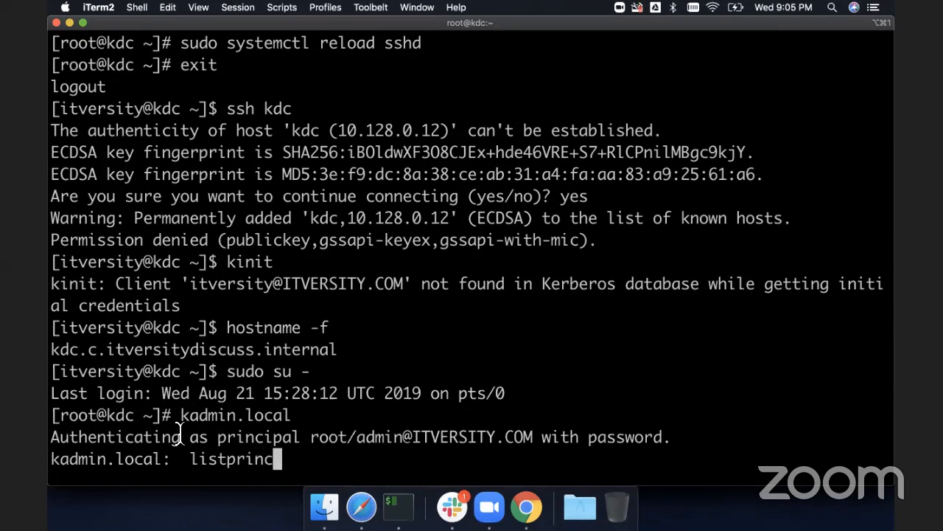
key("Return")
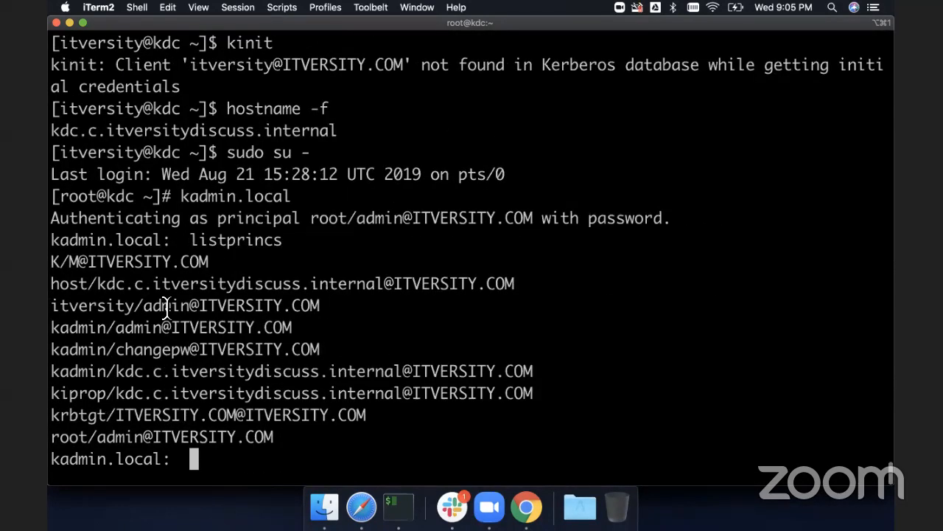
- Review the principal list, then quit kadmin.local and exit the root shell
scroll(166, 305, "up", 1)
scroll(167, 305, "up", 1)
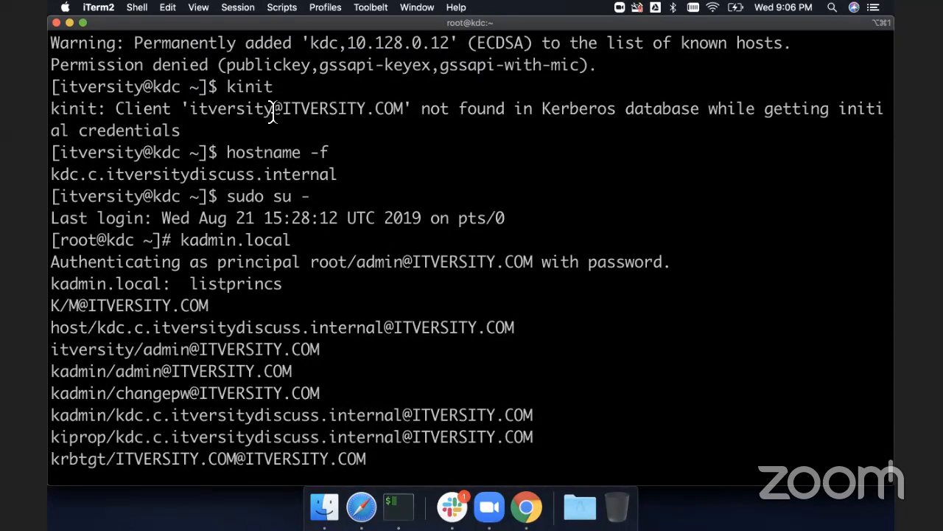
scroll(268, 131, "down", 2)
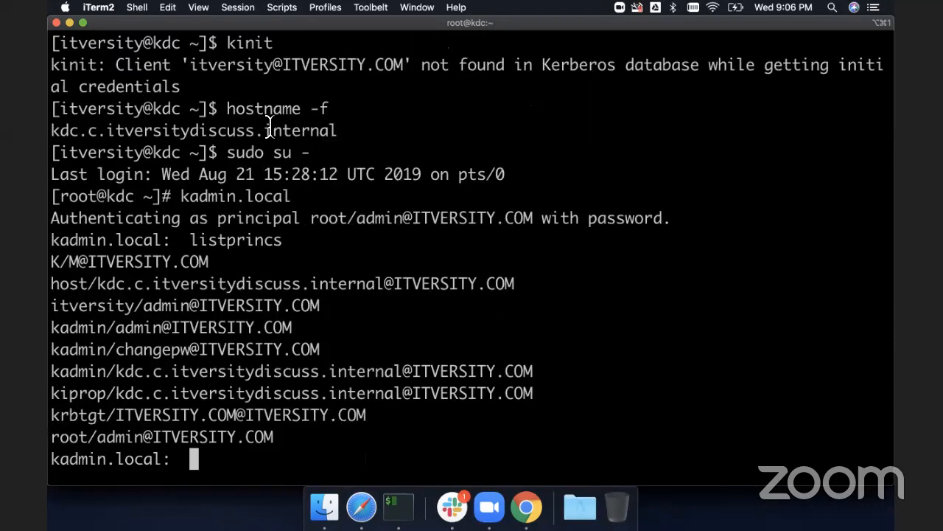
type("quit")
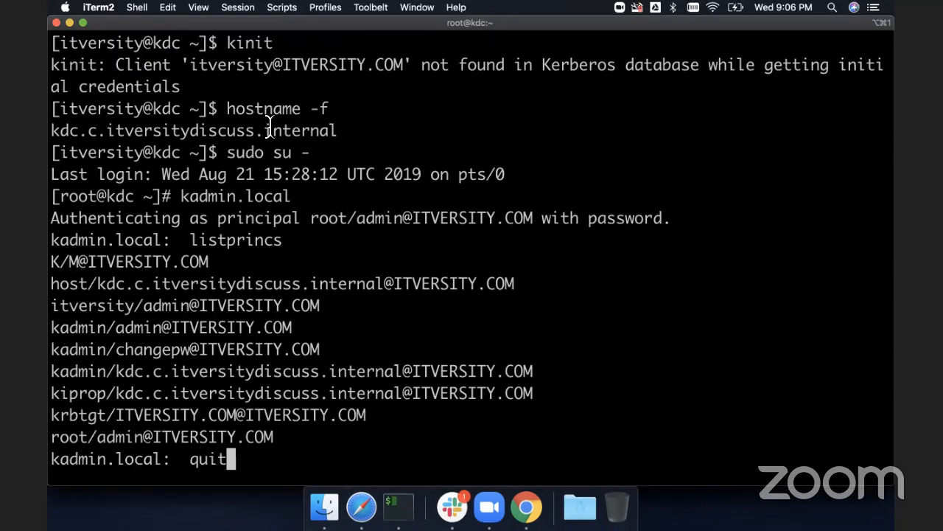
key("Return")
type("exit")
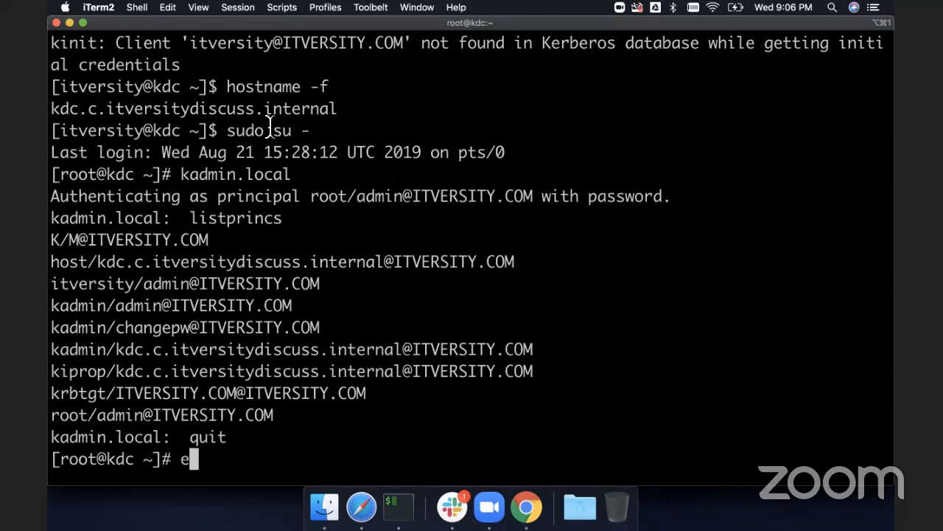
key("Return")
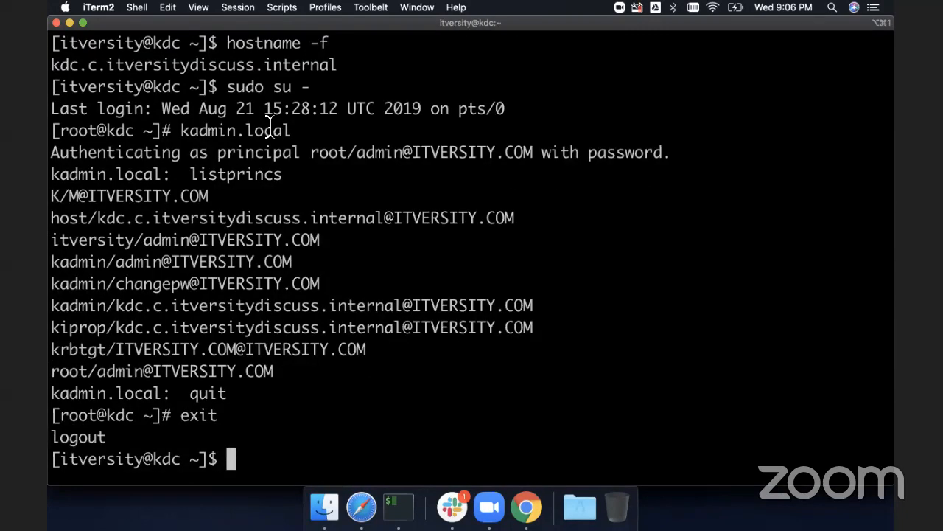
- Obtain a Kerberos ticket with kinit for itversity/admin, correcting the principal's spelling and entering its password
type("kinit ")
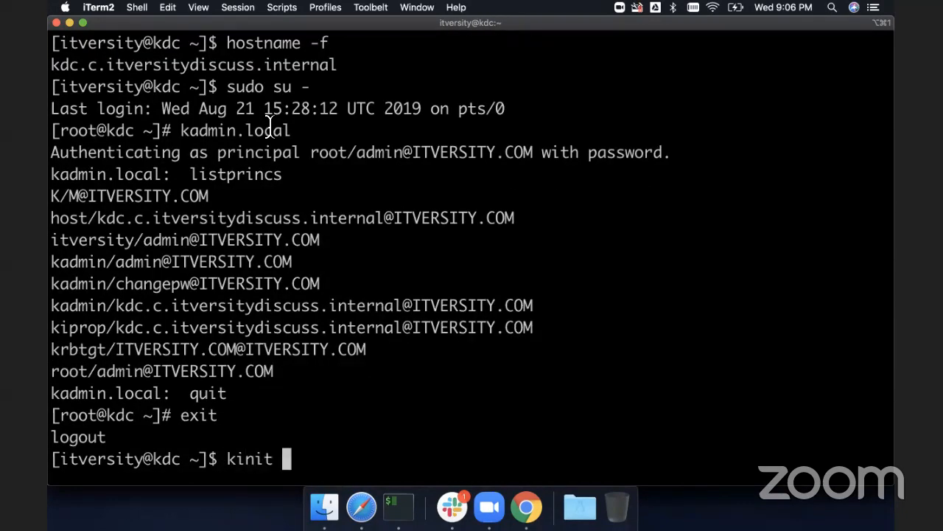
type("itversiyt")
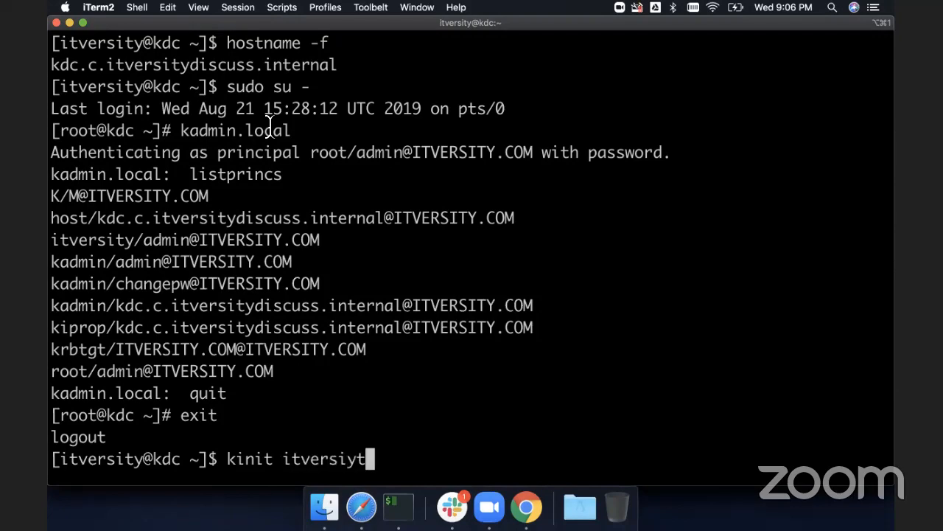
type("/admin")
key("Return")
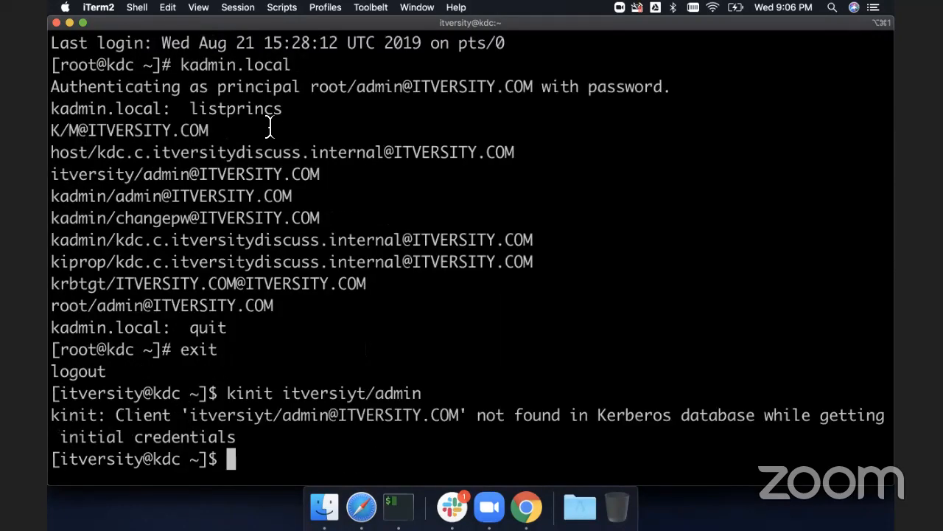
key("Up")
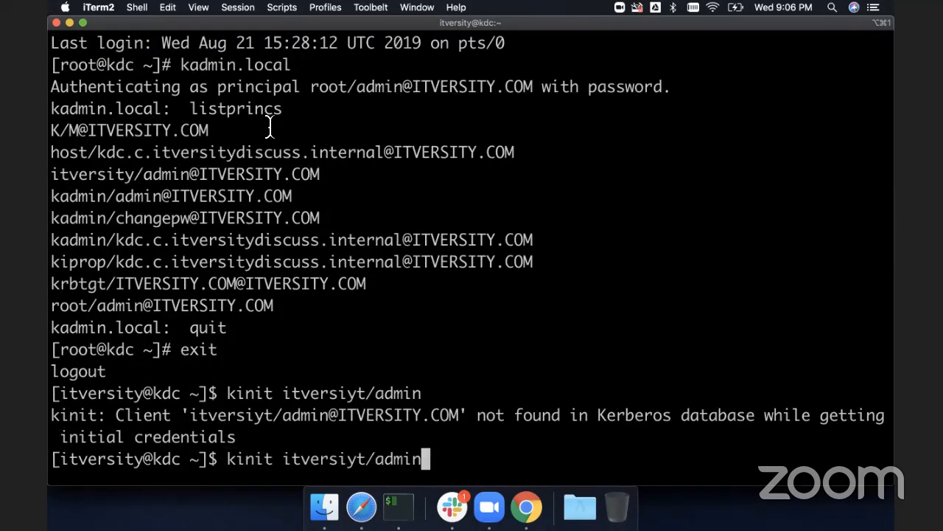
key("Left")
key("Left")
key("Left")
key("Left")
key("Left")
key("Left")
key("Left")
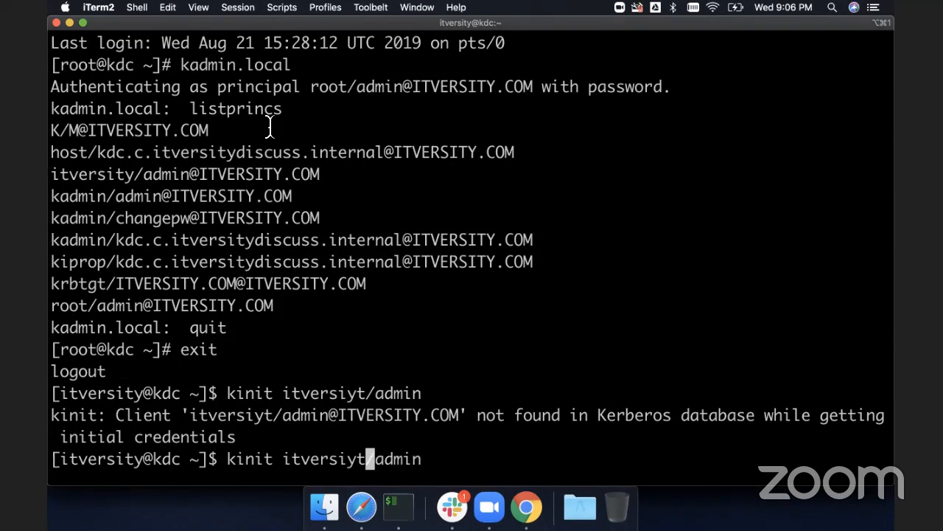
key("BackSpace")
key("Right")
type("y")
key("Return")
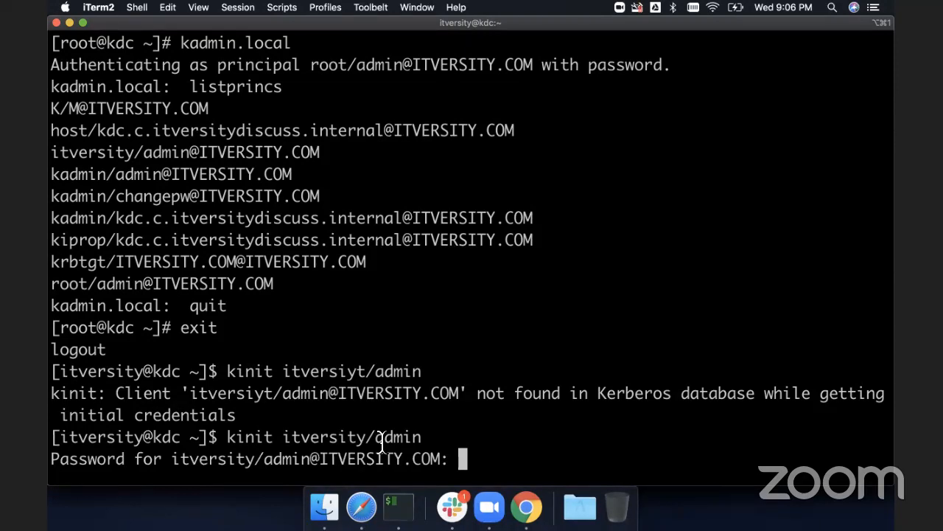
key("Return")
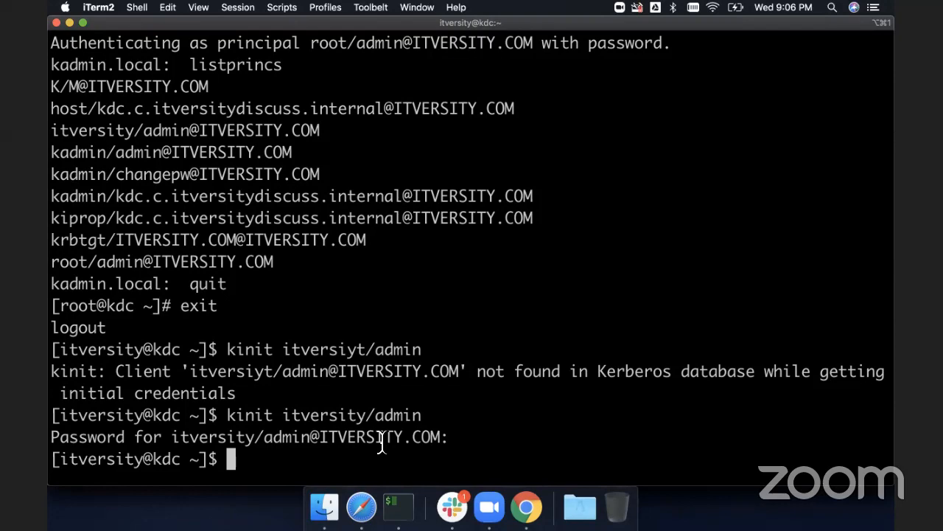
- List the cached ticket with klist and try SSH into kdc again
type("klist")
key("Return")
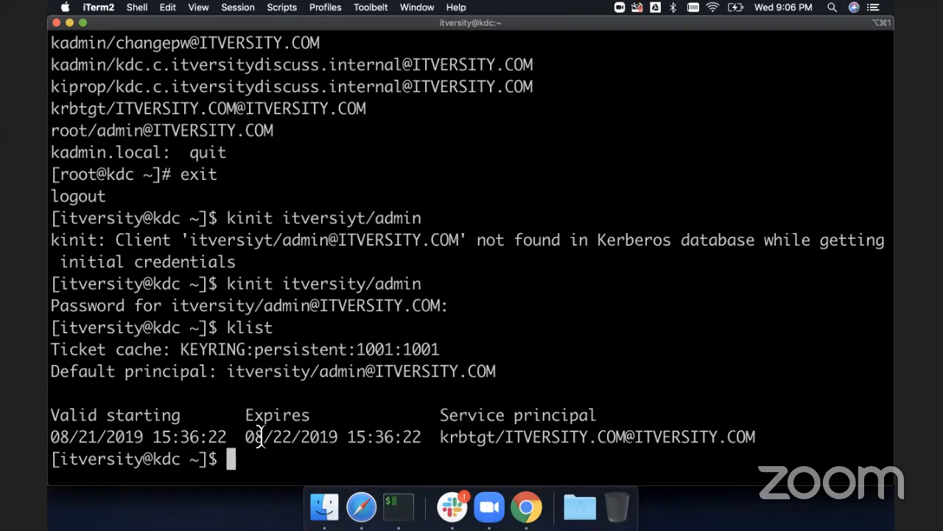
type("ssh kdc")
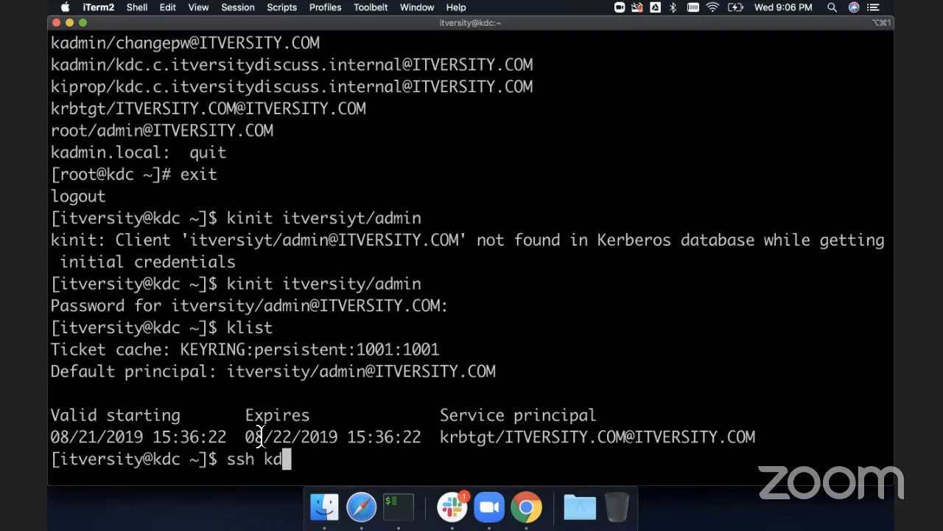
key("Return")
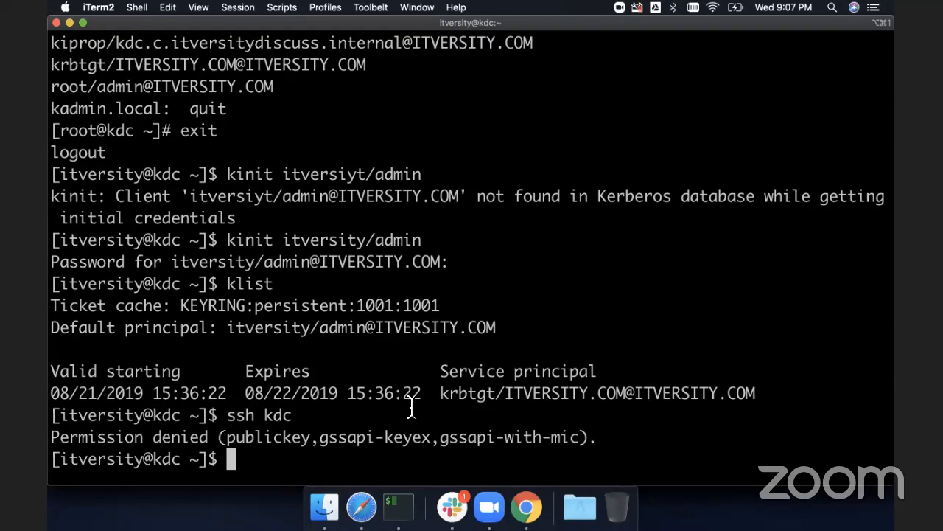
- Switch to the root shell with sudo su -
type("sud")
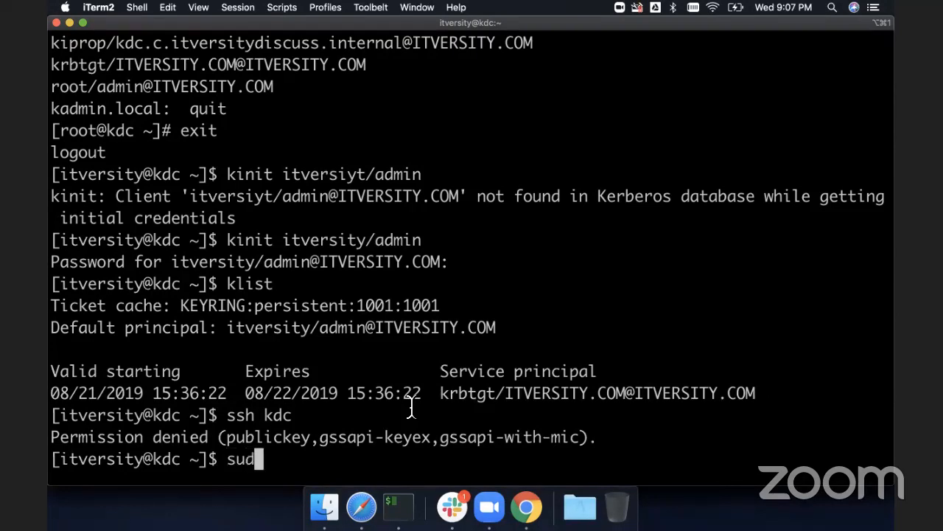
type("o su -")
key("Return")
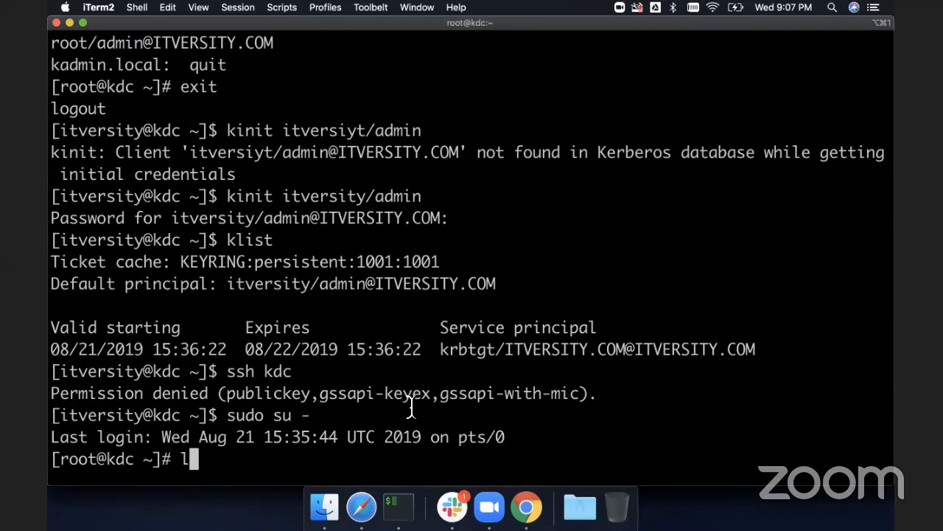
- In kadmin.local as root, list the principals and add a principal itversity, entering its password twice
type("kadmin.local")
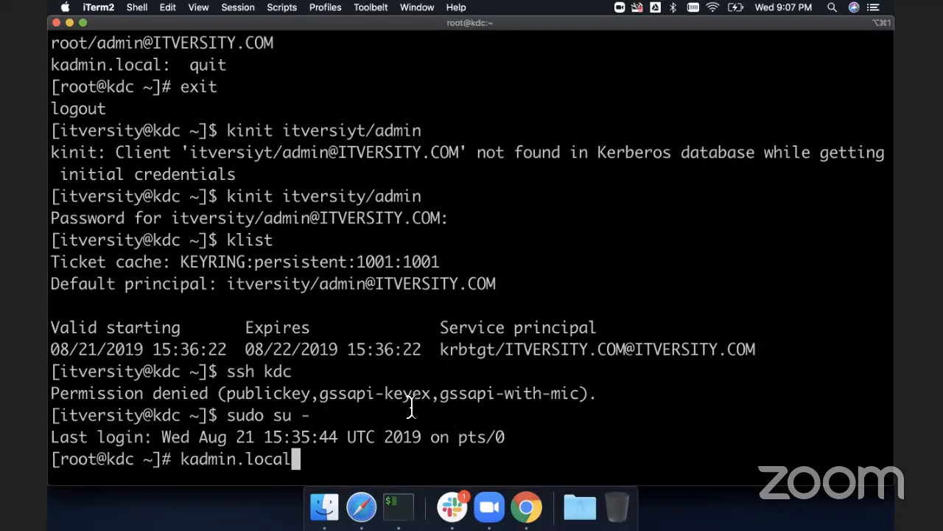
key("Return")
type("listprincs")
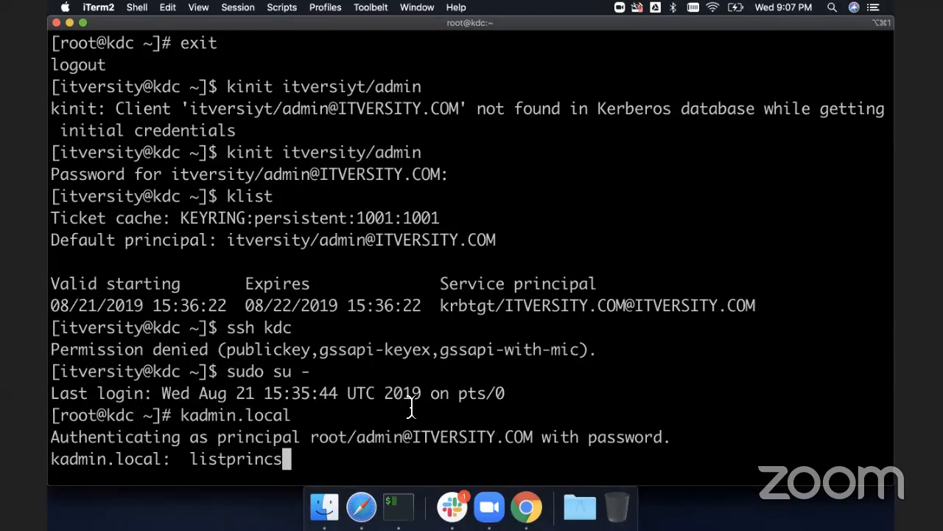
key("Return")
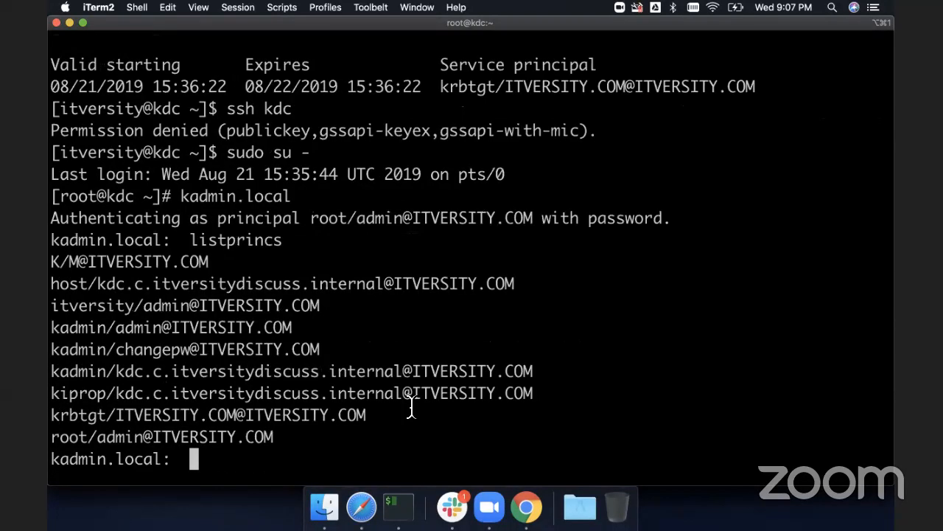
type("addprin")
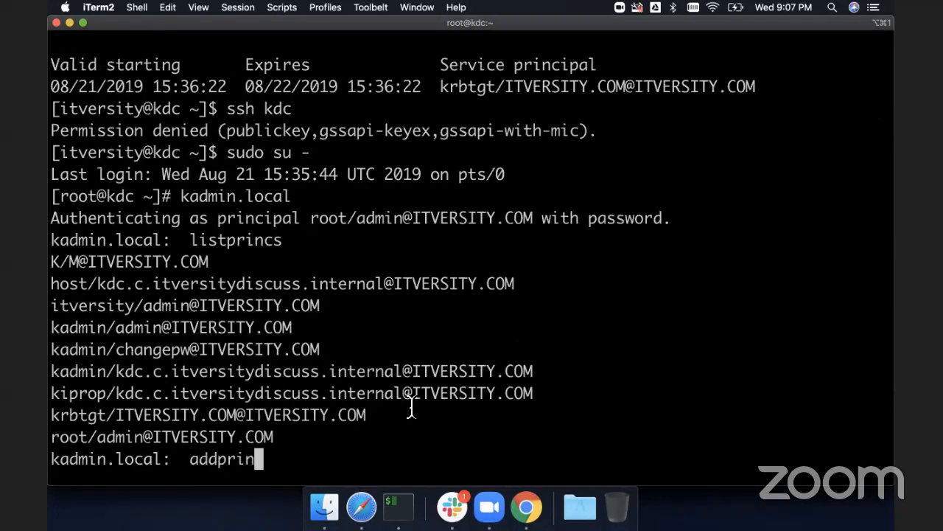
type("c itversity")
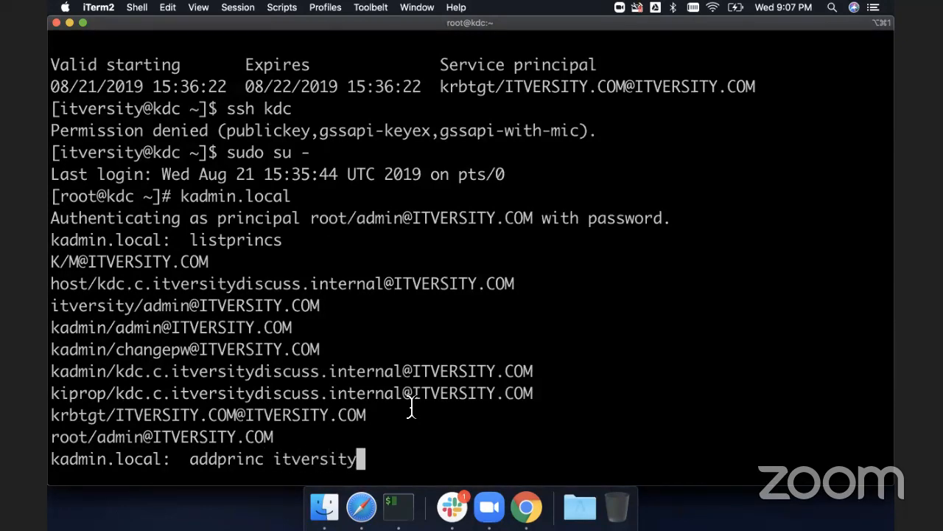
key("Return")
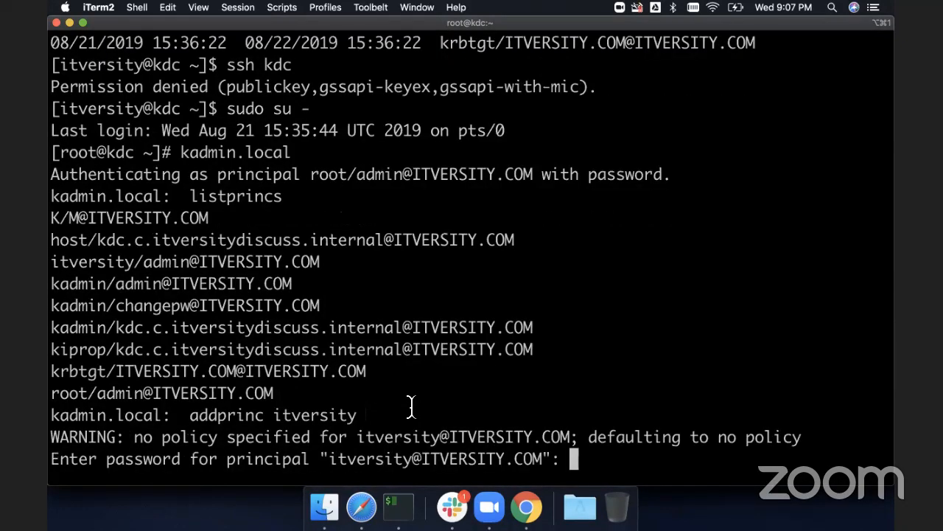
key("Return")
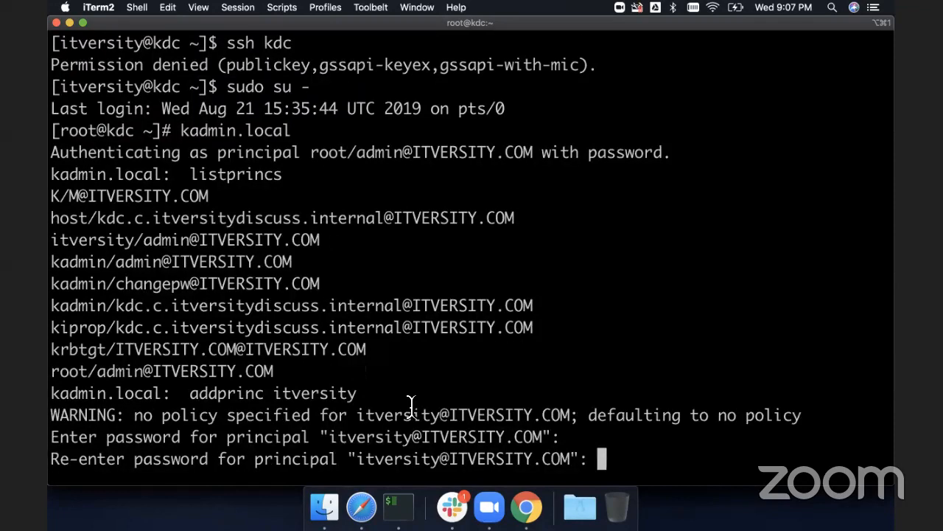
key("Return")
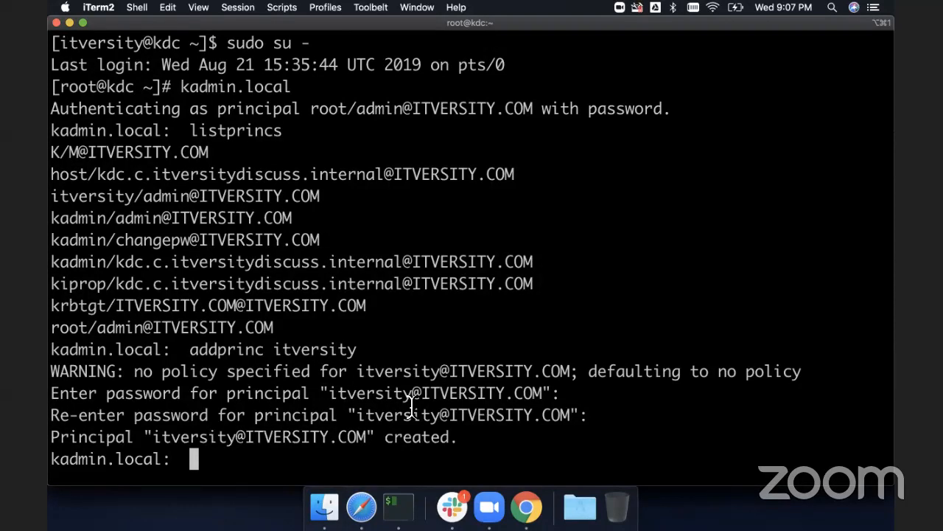
- Quit kadmin.local and exit the root shell
double_click(193, 195)
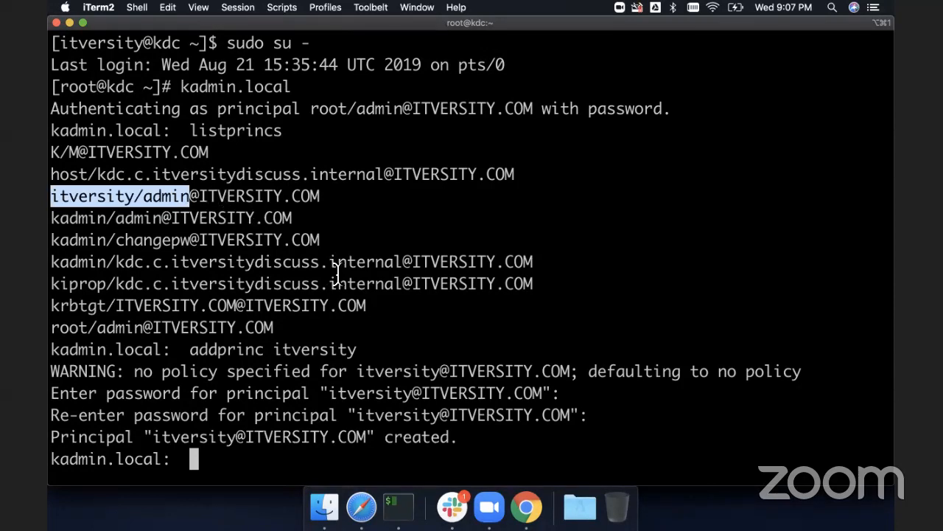
type("quit")
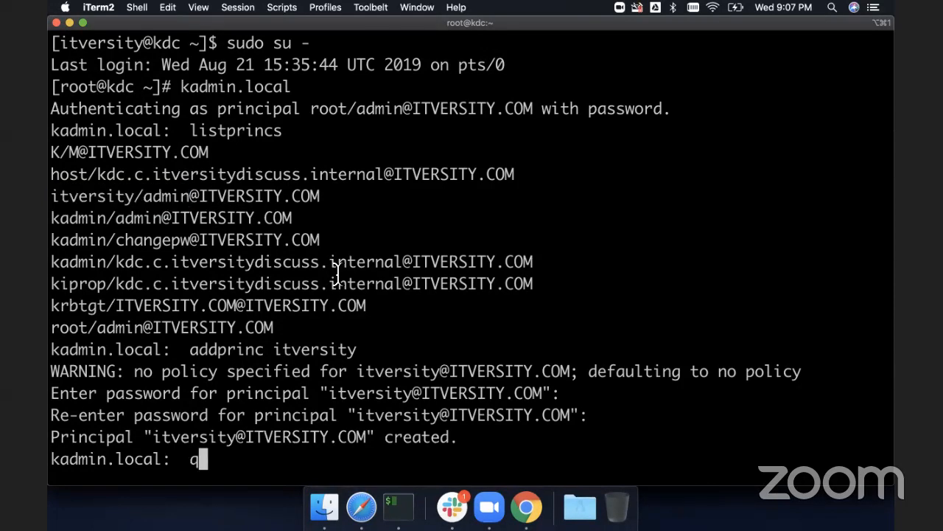
key("Return")
type("exit")
key("Return")
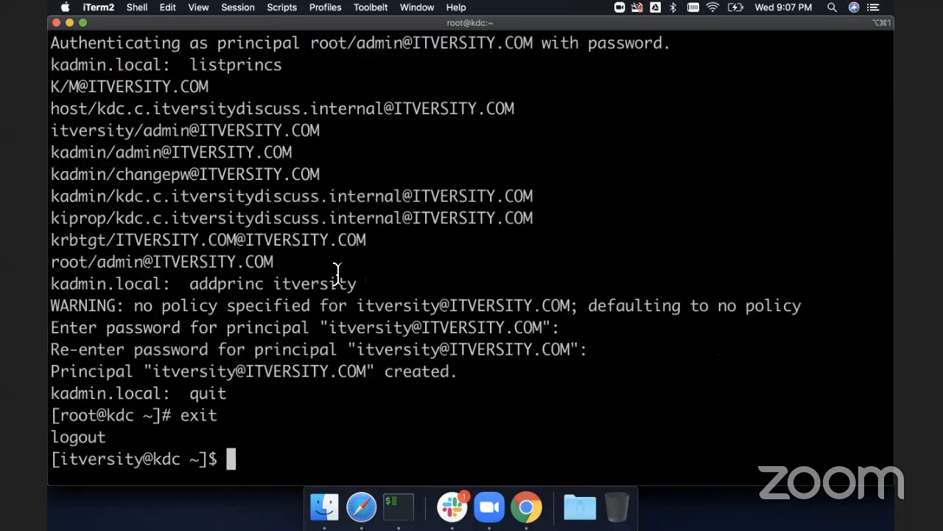
- Rerun klist to list the cached Kerberos tickets
key("Up")
key("Up")
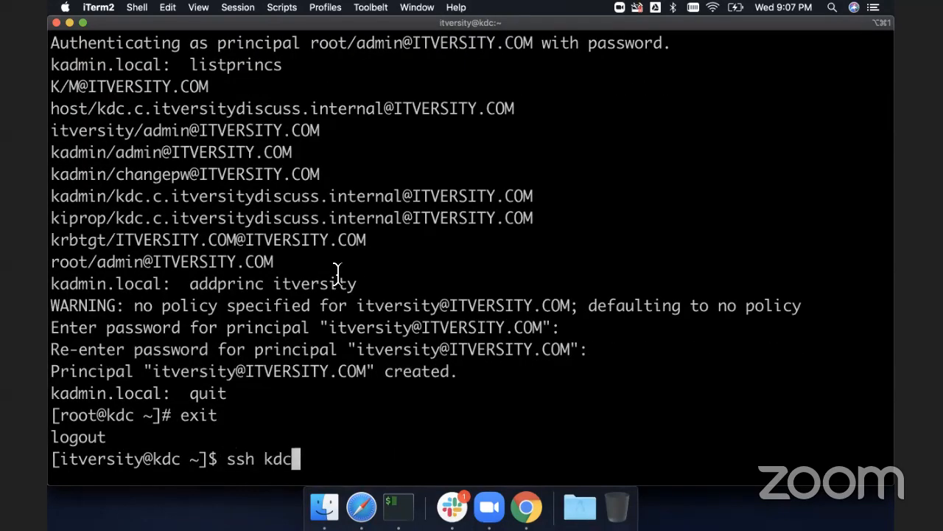
key("Up")
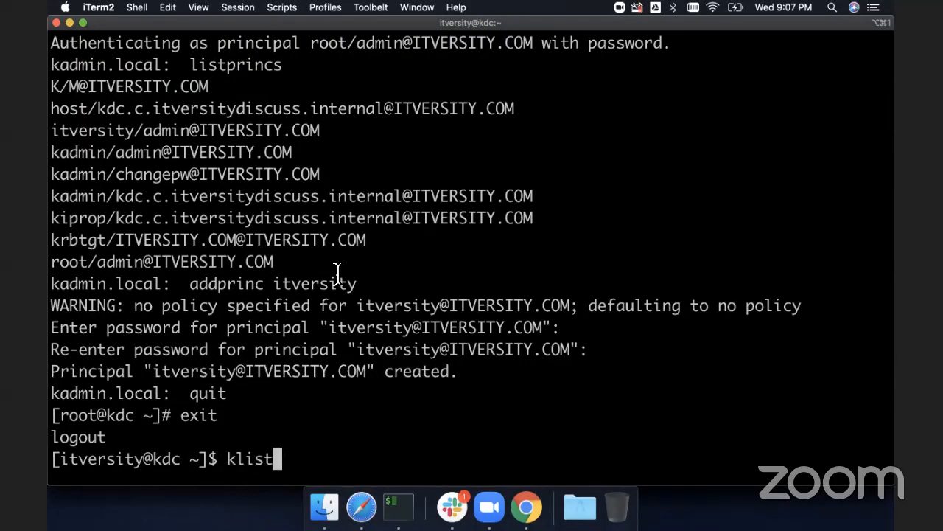
key("Return")
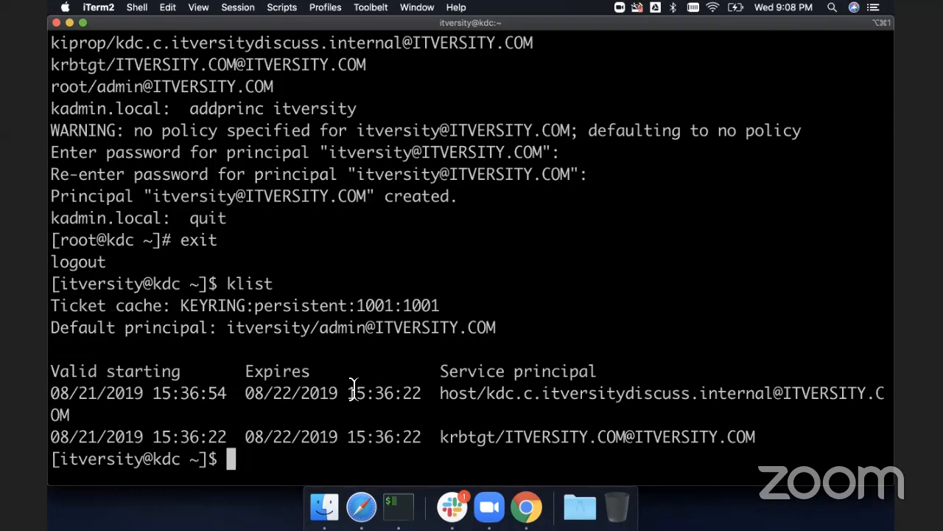
- Destroy the ticket cache with kdestroy and check it with klist
type("kdes")
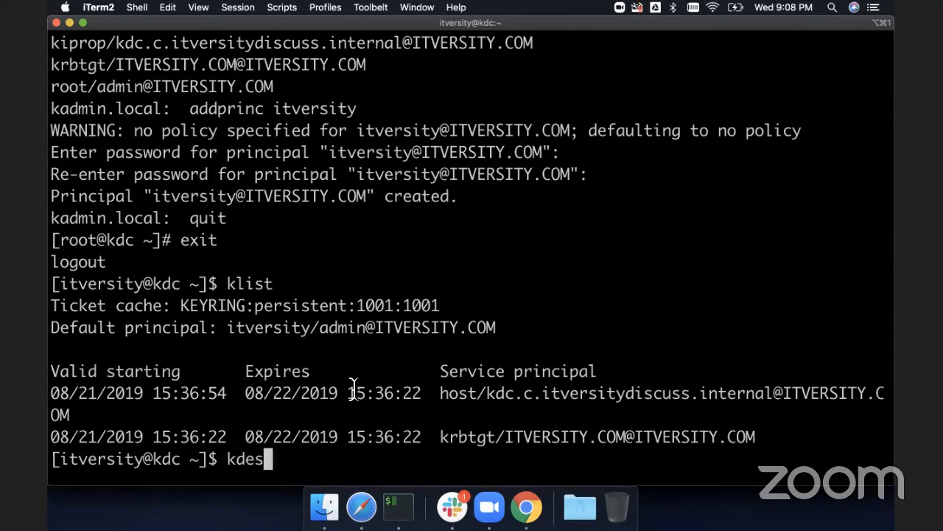
type("troy")
key("Return")
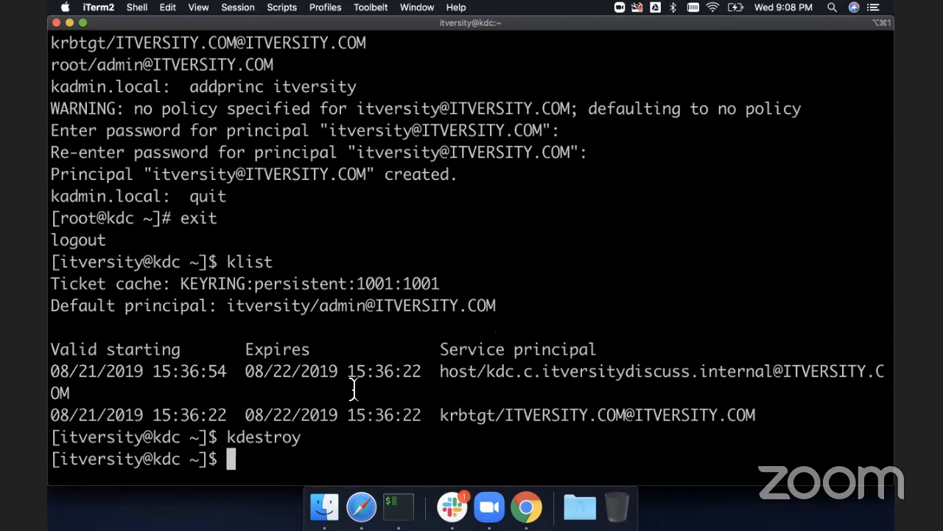
type("klist")
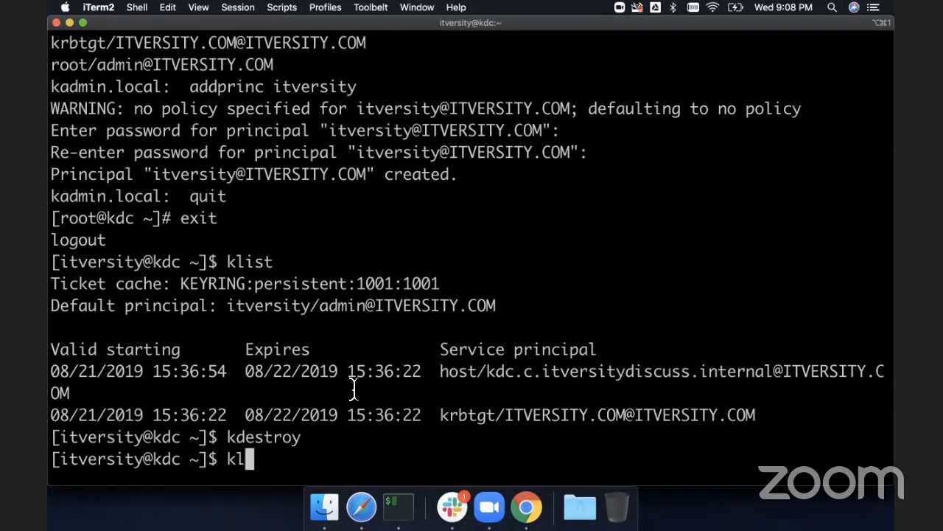
key("Return")
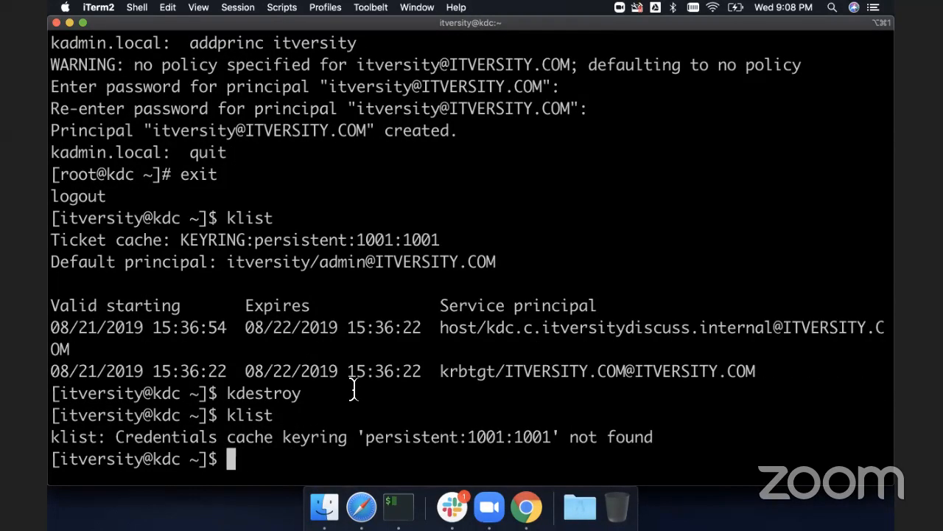
- Run kinit as the default itversity principal, entering its password
type("kinit")
key("Return")
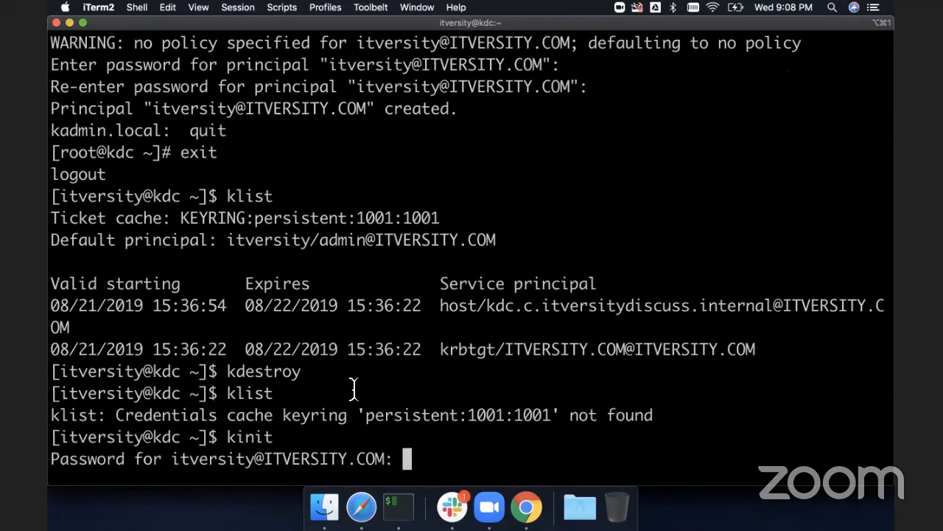
key("Return")
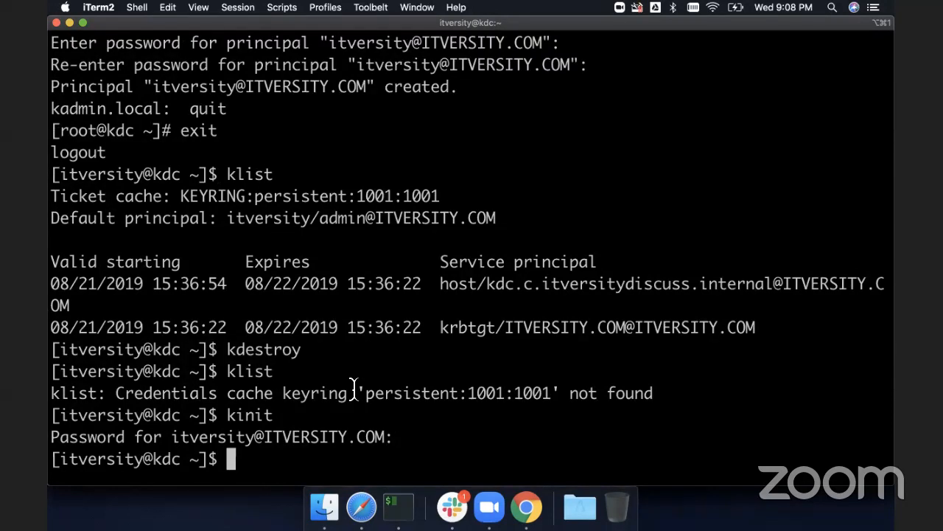
- SSH into kdc with the new ticket and exit the session
type("ssh kdc")
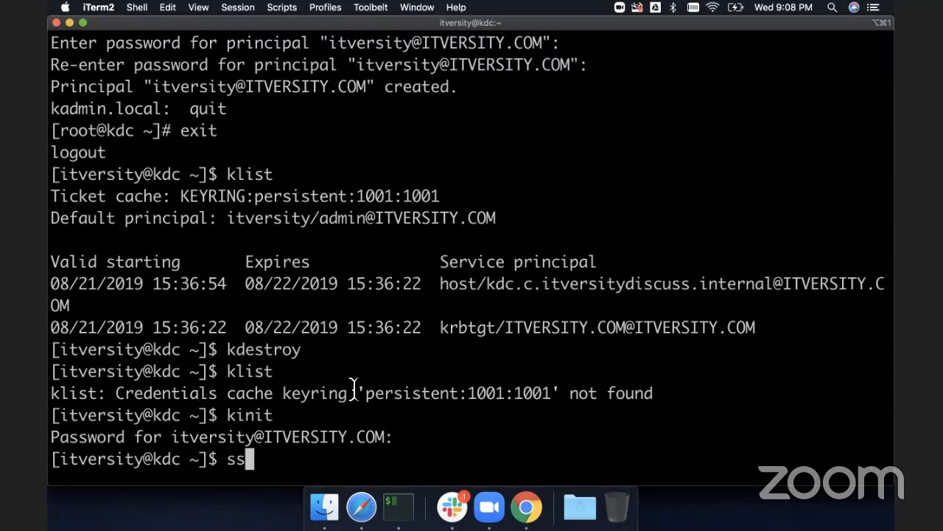
key("Return")
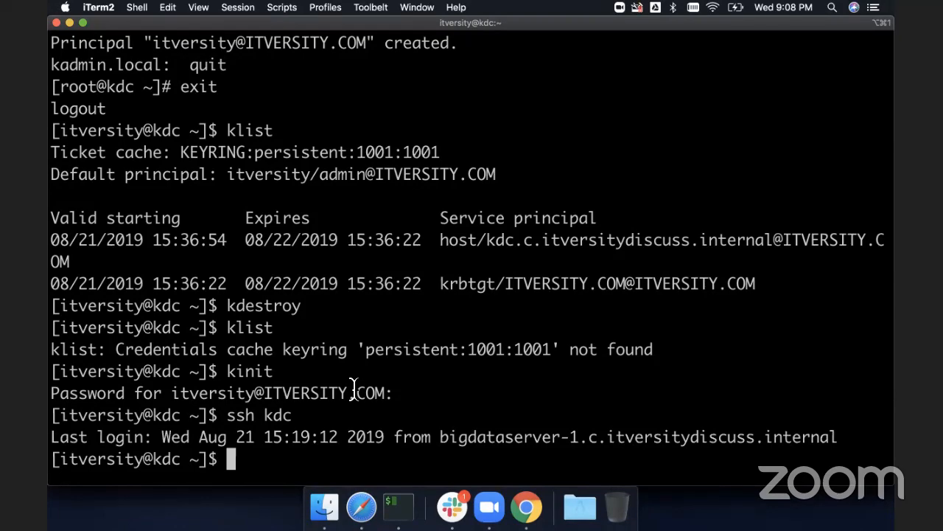
type("exit")
key("Return")
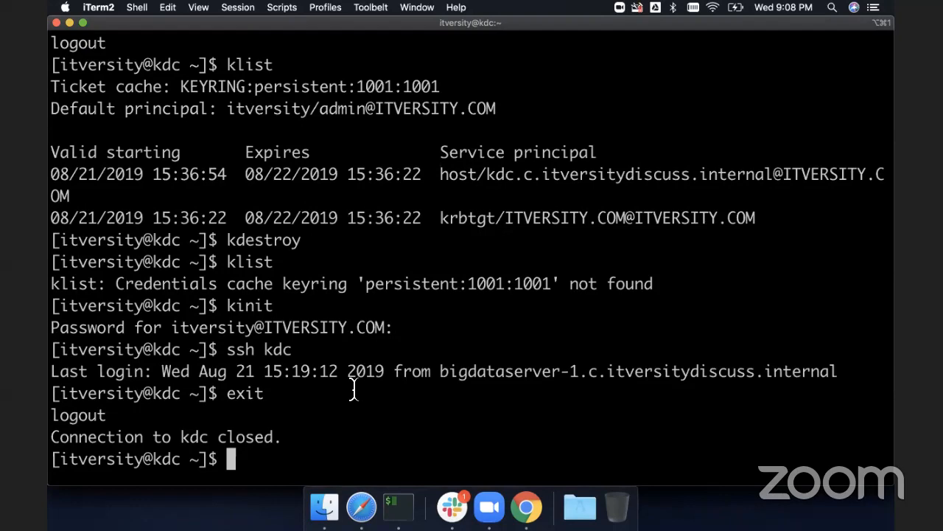
- Open the Enable Kerberos on CDH 5.16 doc at the Prepare CDH Nodes section
left_click(361, 507)
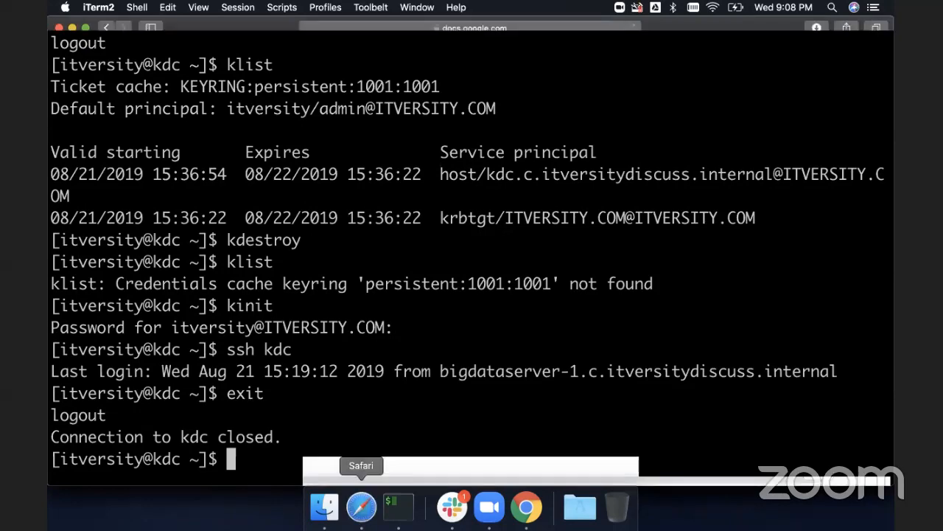
scroll(403, 409, "down", 5)
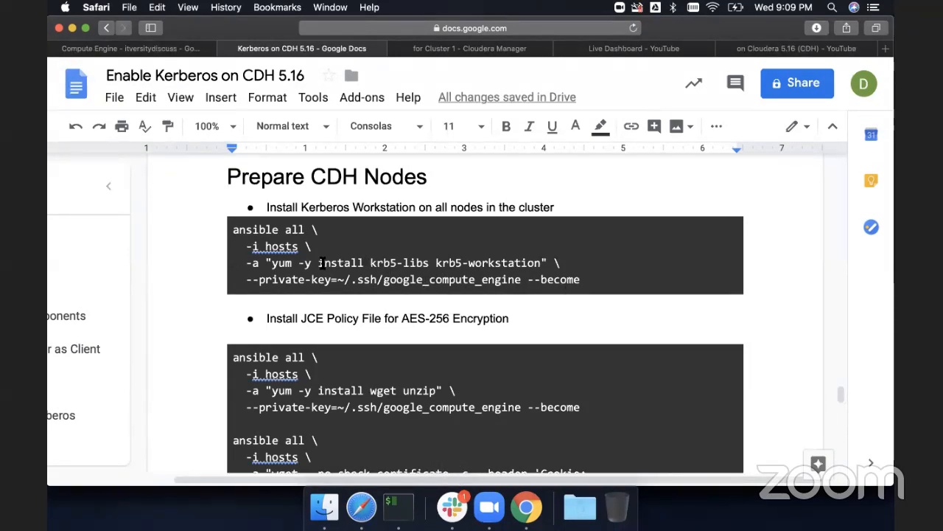
- Return to the terminal and exit the kdc session back to bigdataserver-1
key("super+Tab")
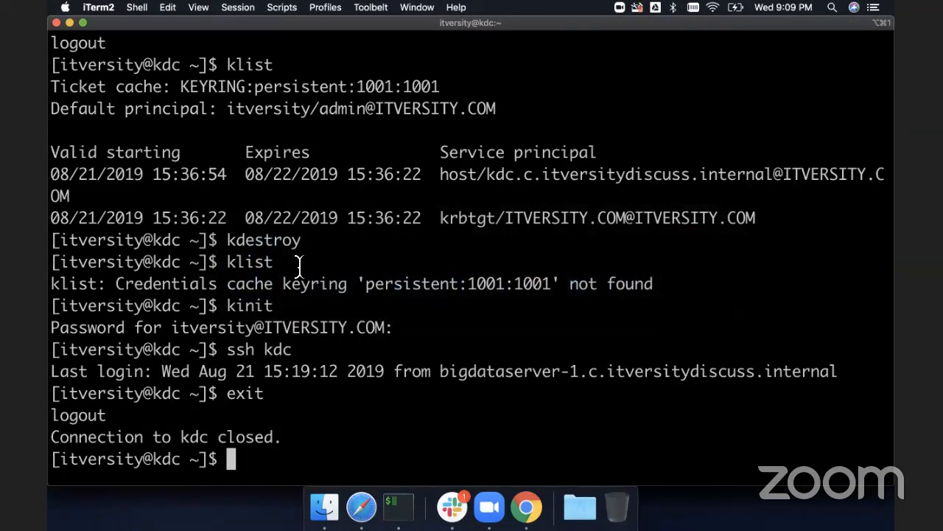
type("exit")
key("Return")
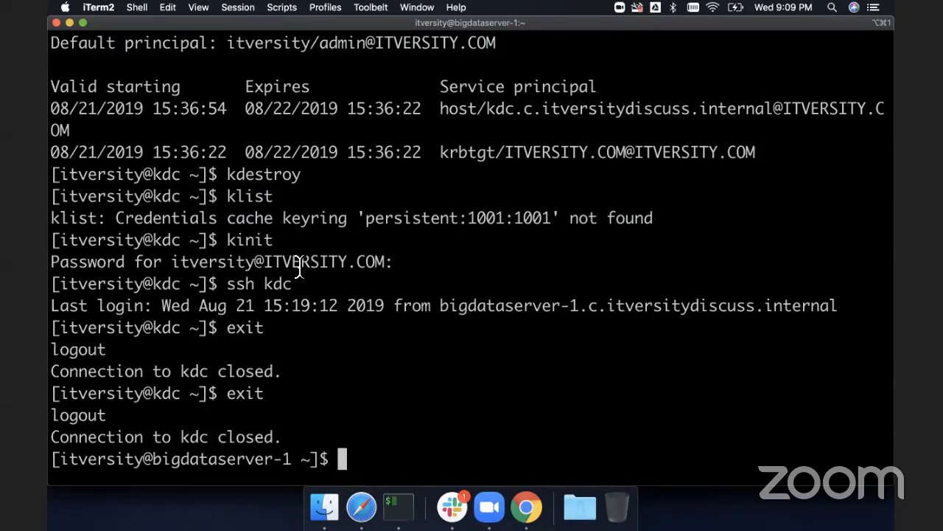
- List the home directory, change into setup_cluster, and display its hosts file
type("ls -ltr")
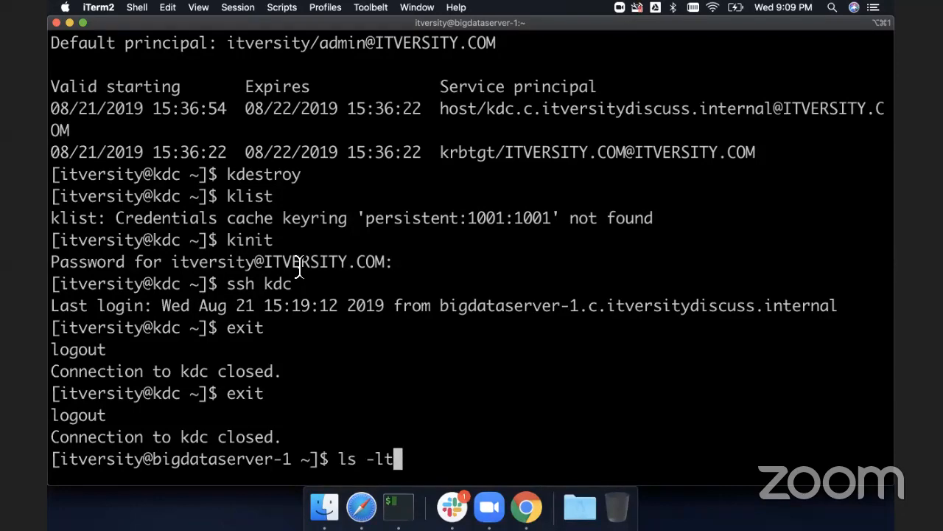
key("Return")
type("cd set")
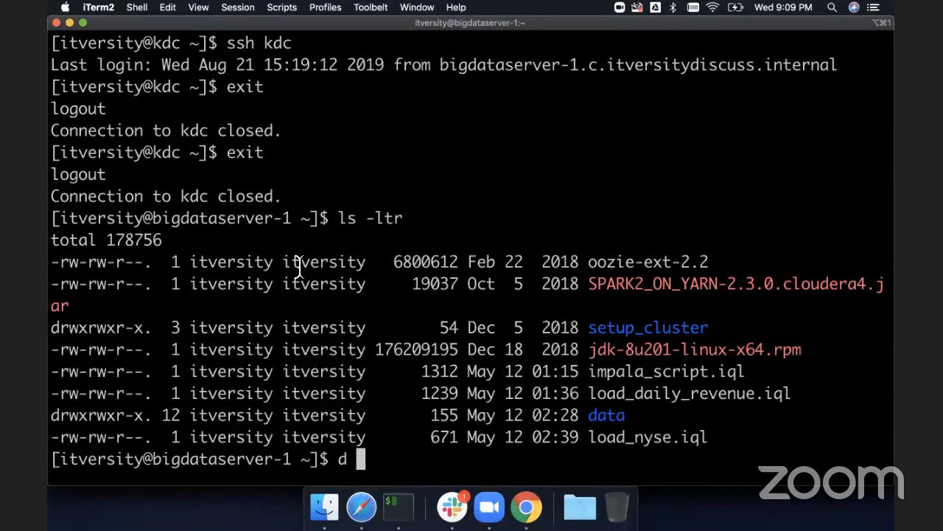
key("Tab")
key("Return")
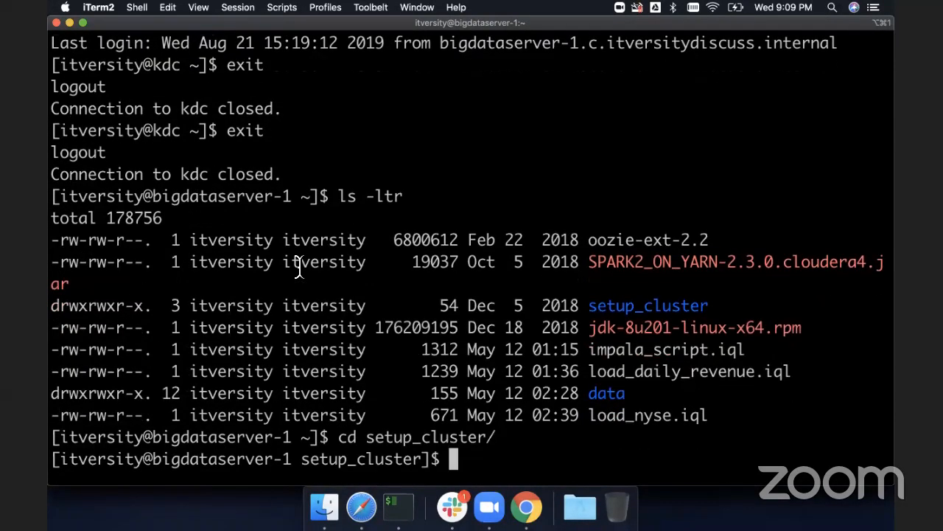
type("ls -ltr")
key("Return")
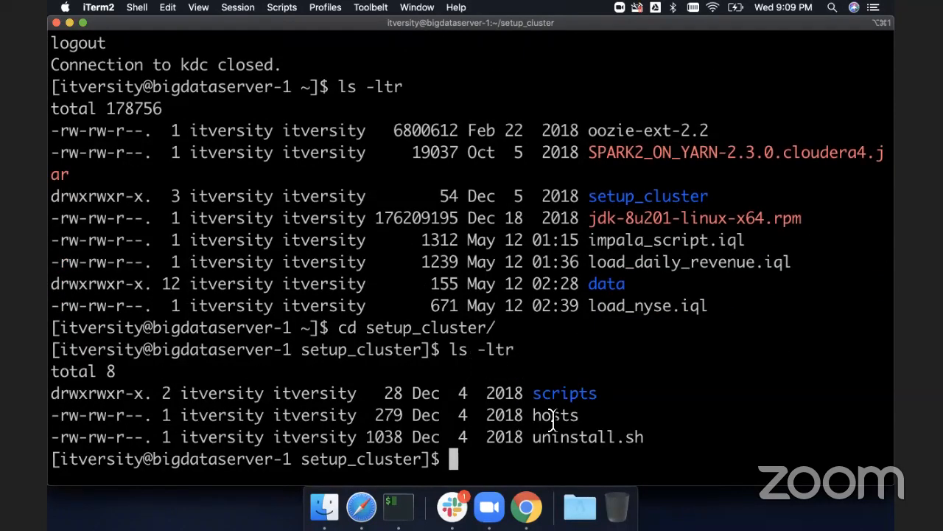
type("cat hosts")
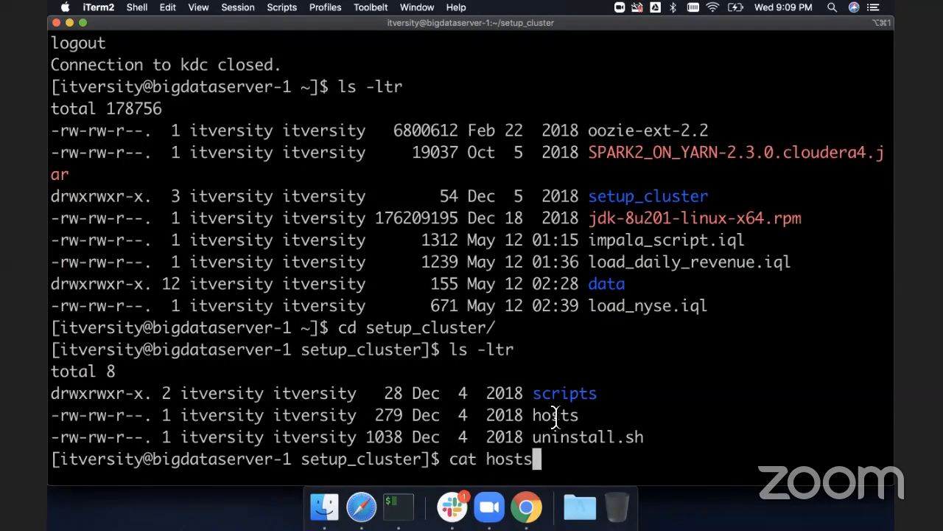
key("Return")
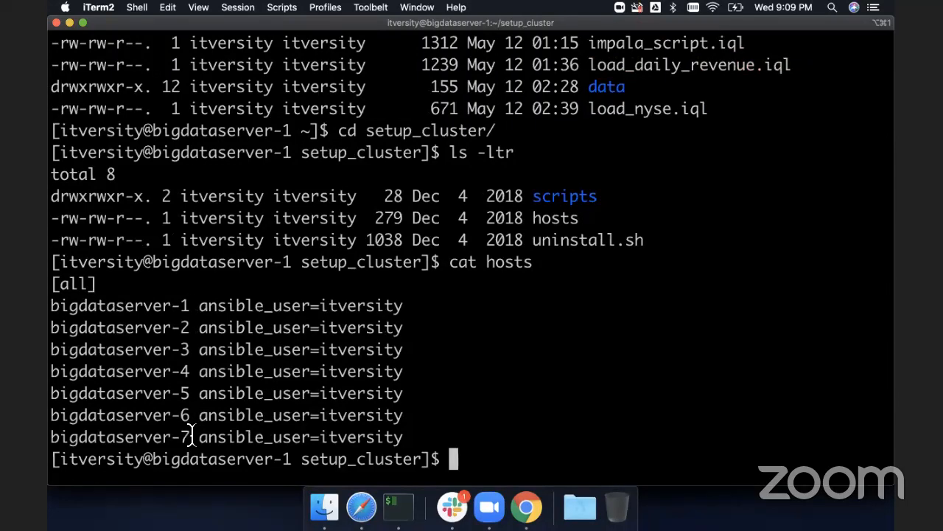
- Copy the ansible command installing krb5-libs and krb5-workstation from the doc and run it on all hosts in setup_cluster
key("super+Tab")
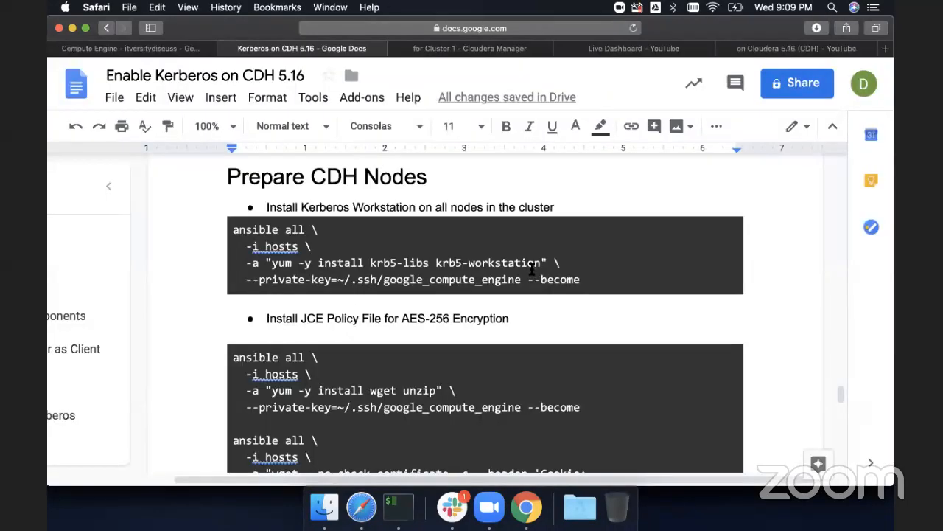
left_click_drag(597, 275, 227, 222)
key("super+c")
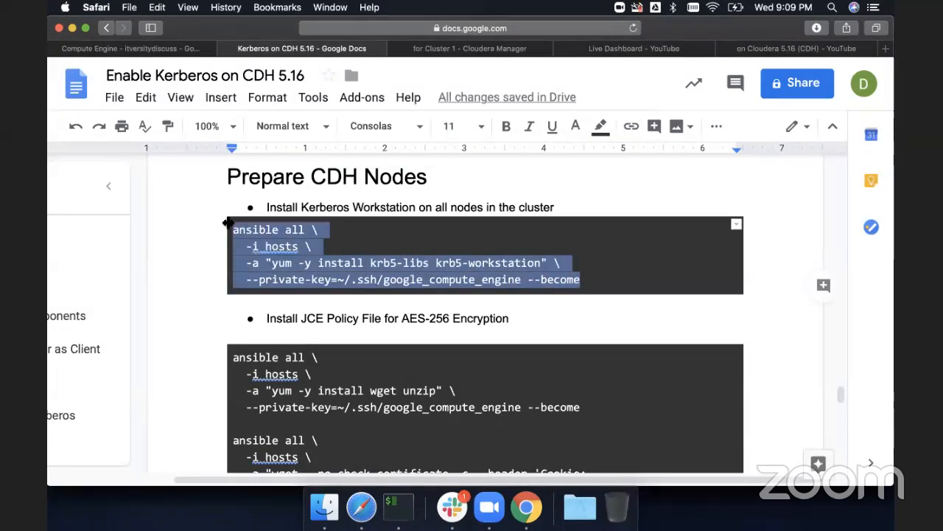
key("super+Tab")
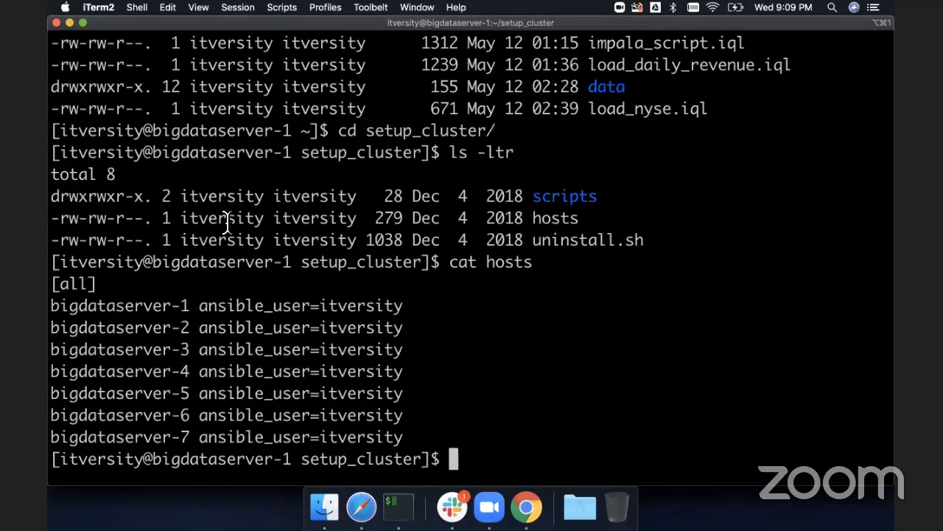
key("super+v")
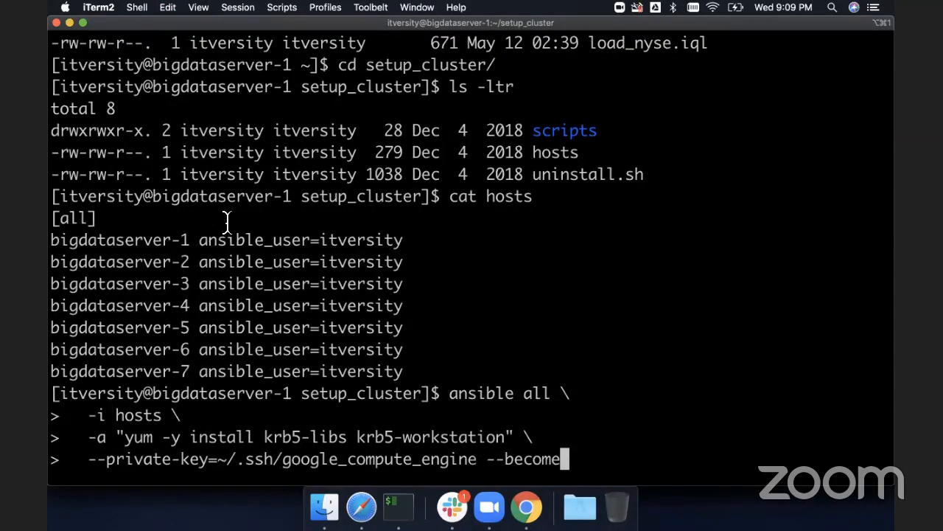
key("Return")
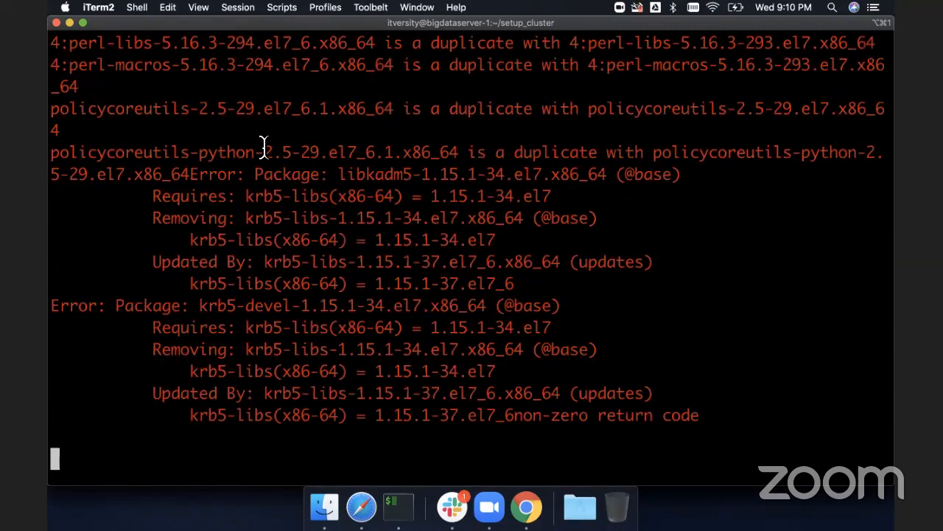
- Scroll through the ansible output to review each host's installation result
scroll(263, 147, "up", 5)
scroll(263, 148, "up", 5)
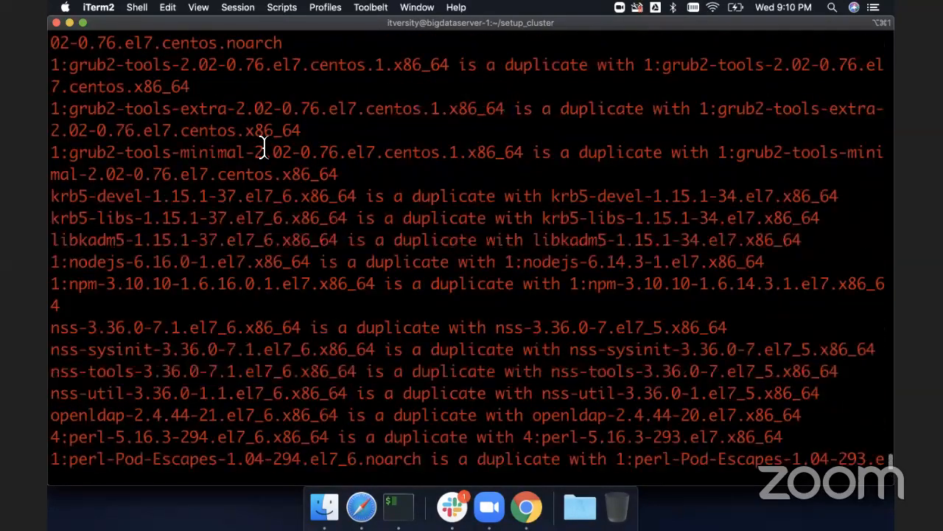
scroll(263, 147, "up", 5)
scroll(263, 148, "up", 5)
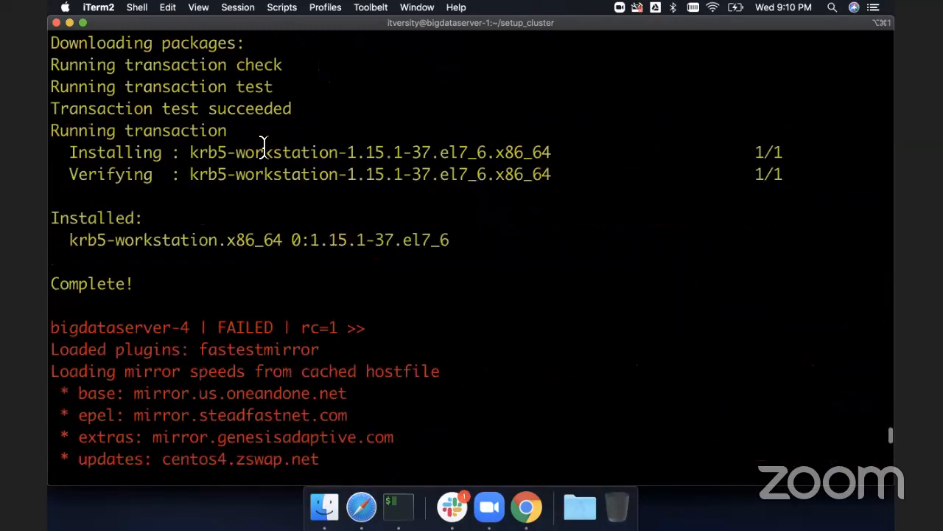
scroll(264, 142, "down", 15)
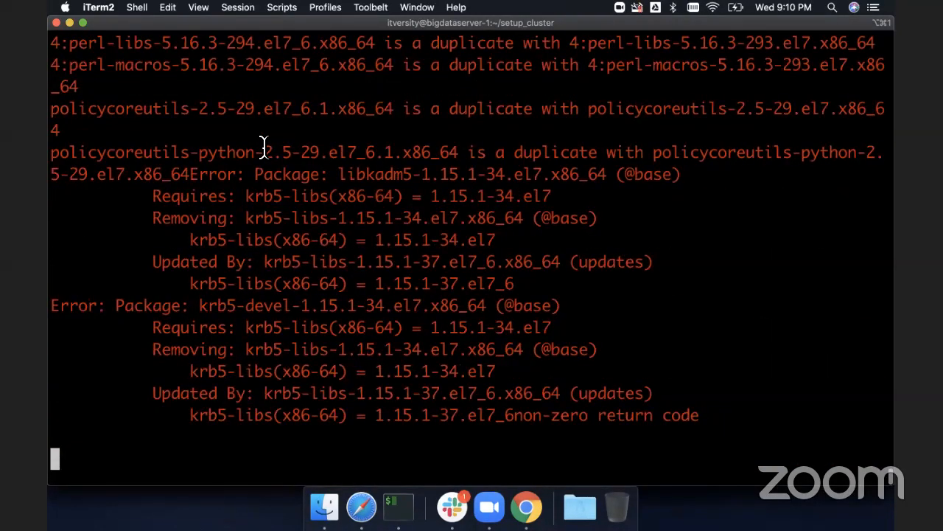
scroll(263, 147, "up", 5)
scroll(263, 147, "up", 3)
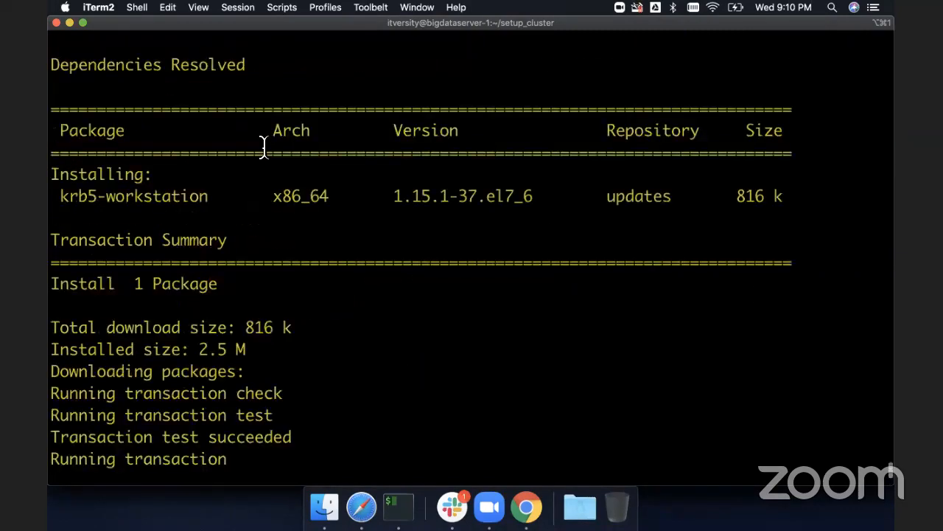
scroll(263, 147, "down", 6)
scroll(263, 148, "up", 11)
scroll(263, 142, "up", 5)
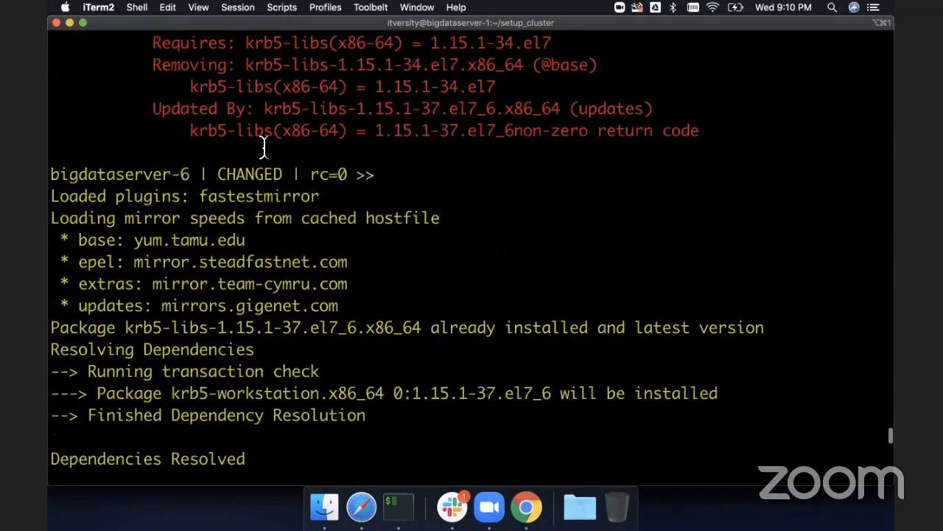
scroll(263, 144, "up", 3)
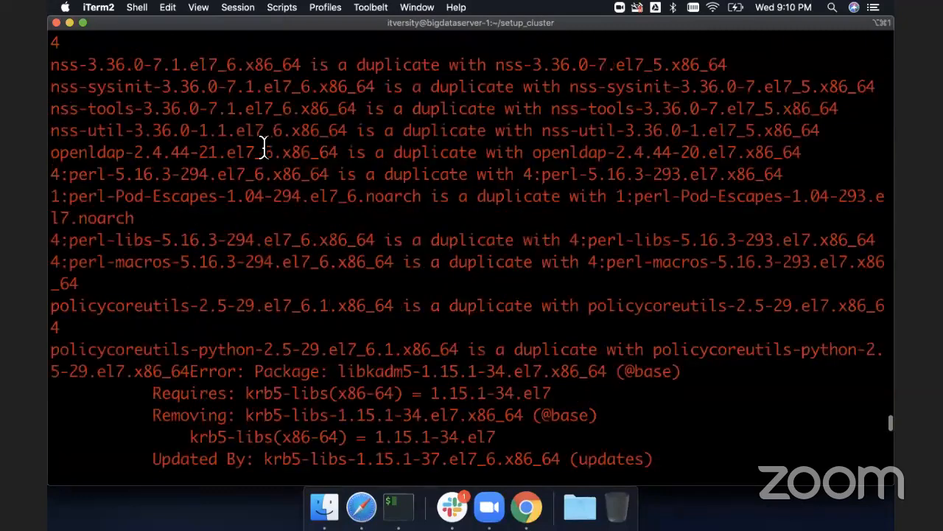
scroll(263, 145, "up", 10)
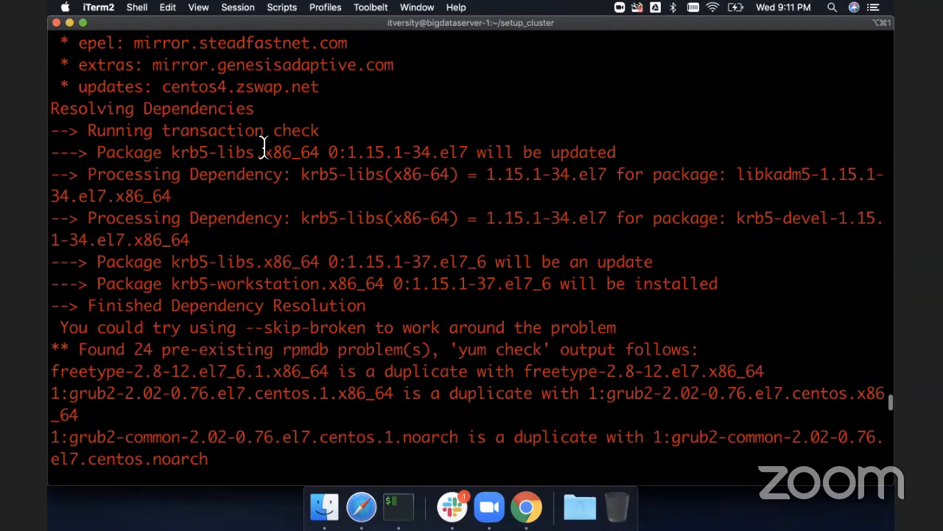
scroll(263, 144, "down", 10)
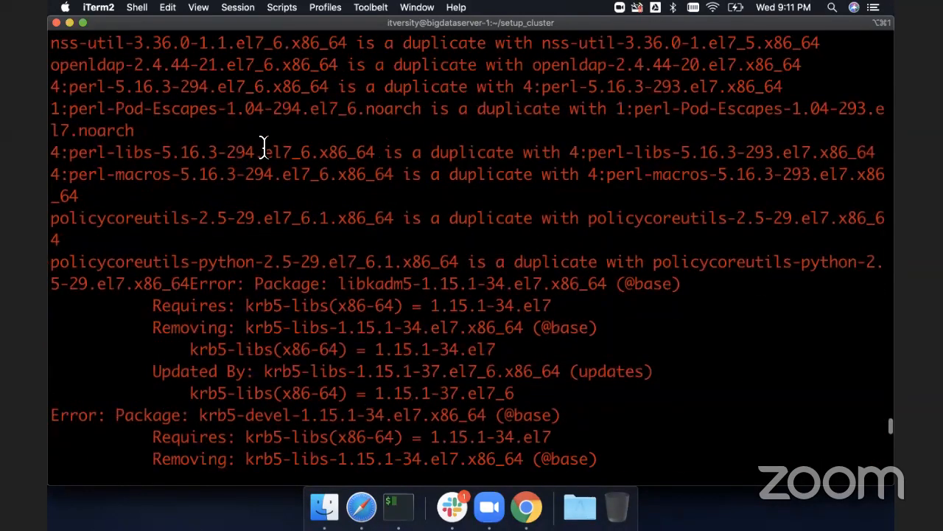
scroll(263, 145, "down", 15)
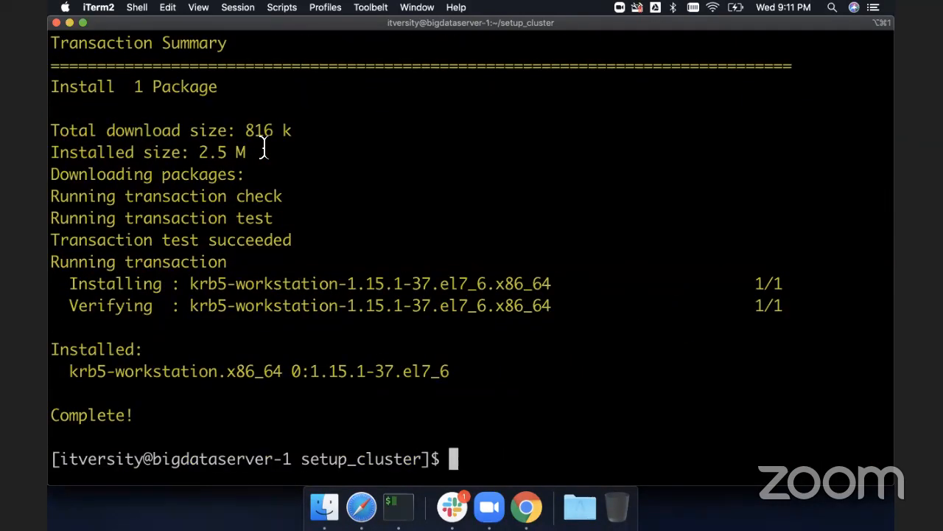
- Rerun the same ansible install command and scroll through the per-host output
key("super+v")
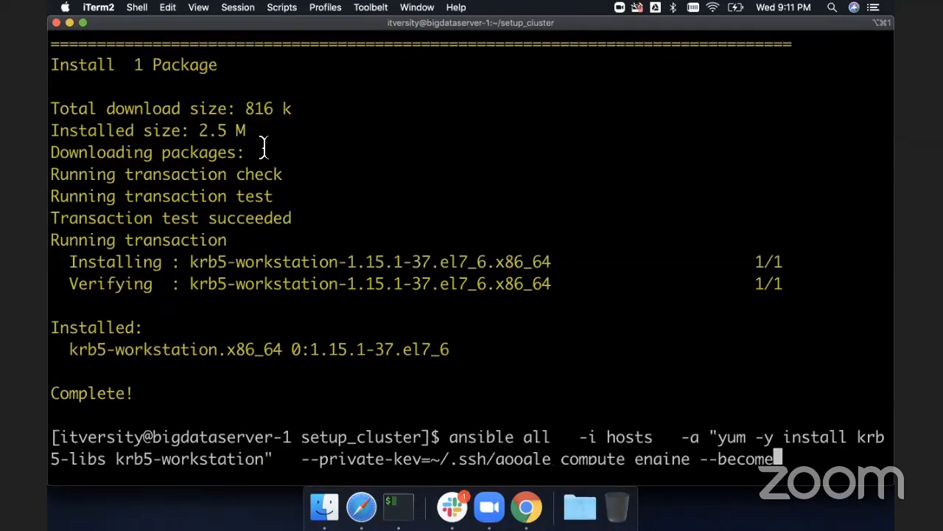
key("Return")
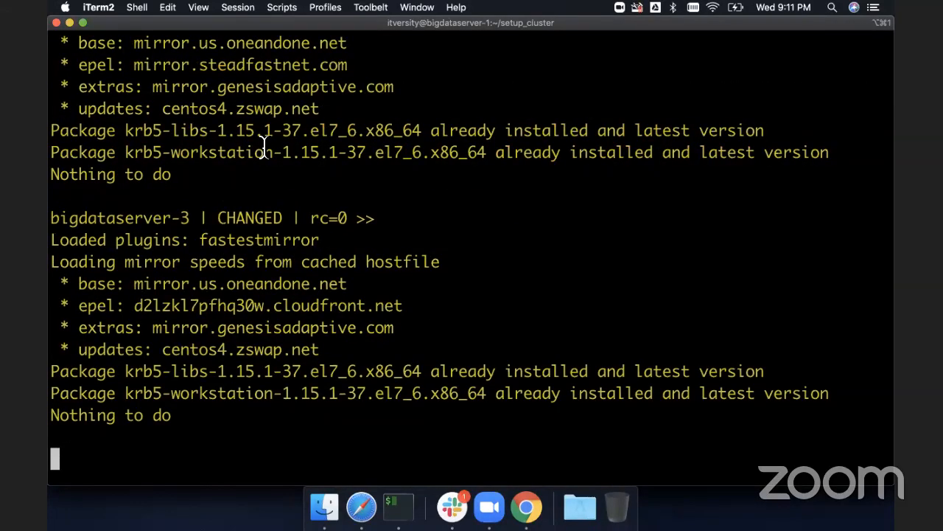
scroll(264, 143, "up", 15)
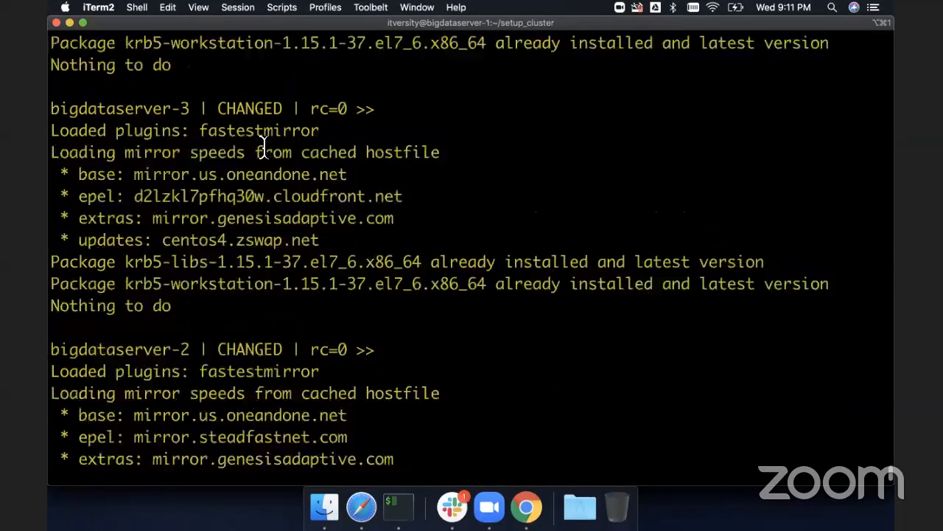
scroll(264, 144, "up", 3)
scroll(263, 144, "down", 15)
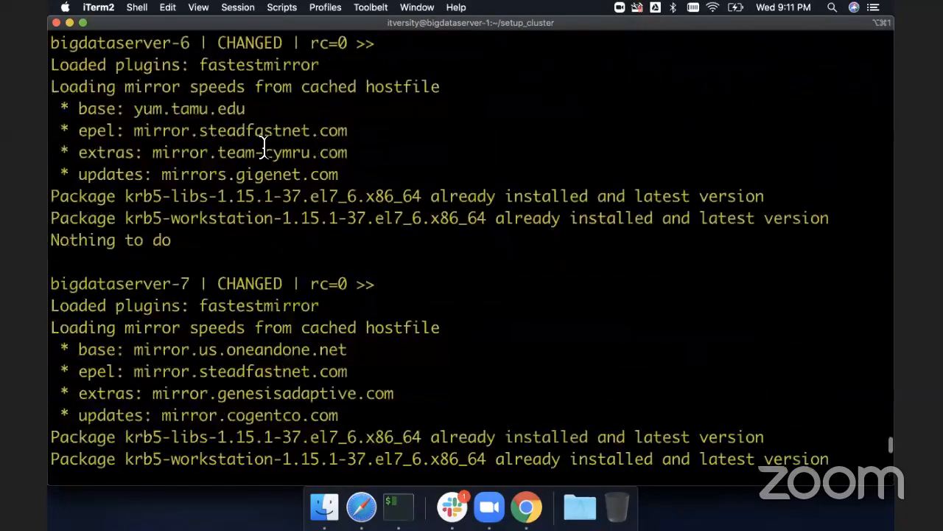
scroll(263, 144, "down", 10)
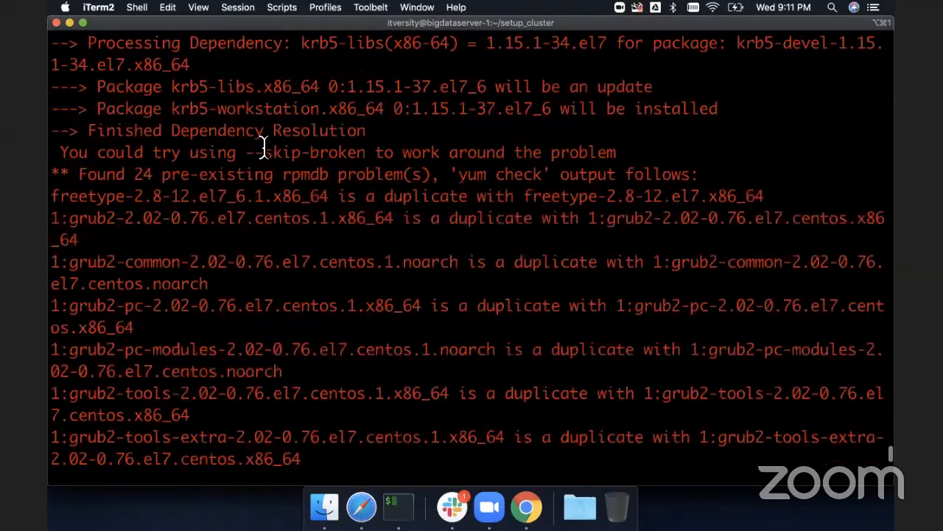
scroll(263, 144, "up", 8)
scroll(263, 144, "down", 4)
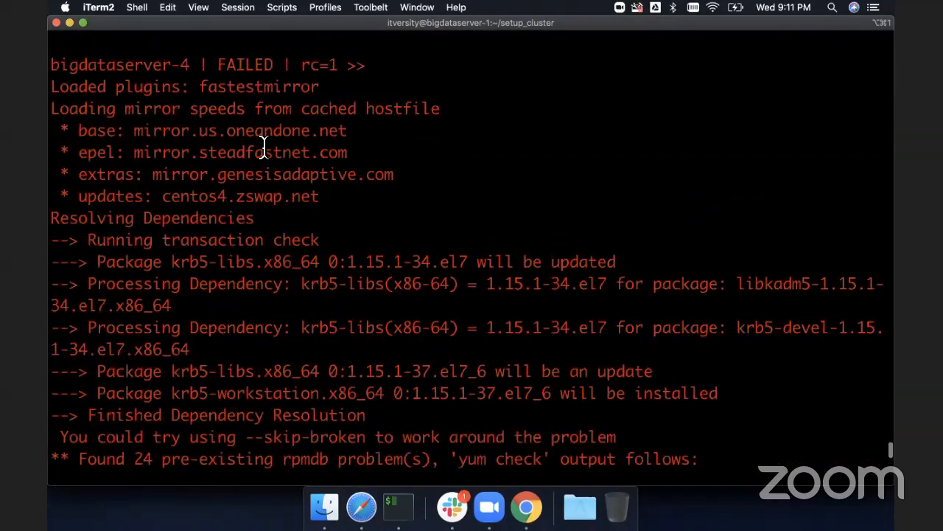
scroll(263, 143, "down", 15)
scroll(263, 143, "down", 5)
- SSH into bigdataserver-4 using the ~/.ssh/google_compute_engine private key
type("ssh ")
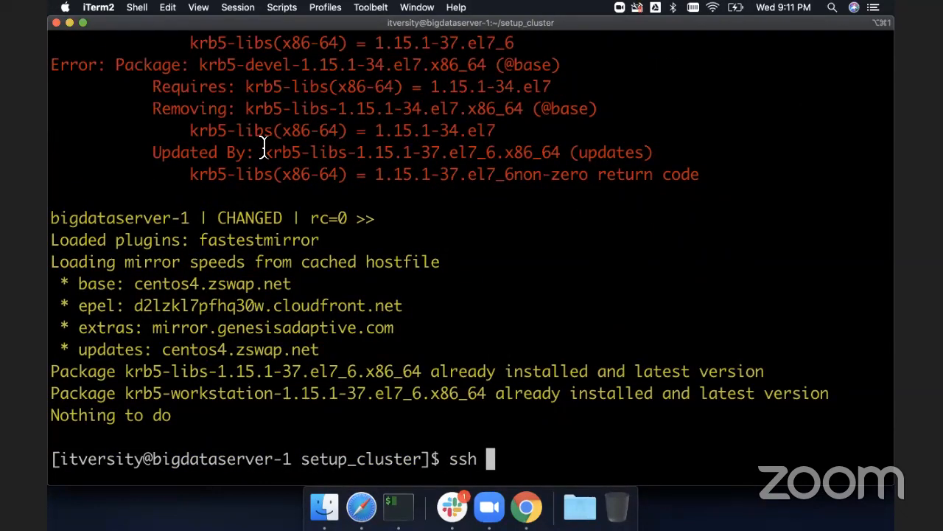
type("-i ")
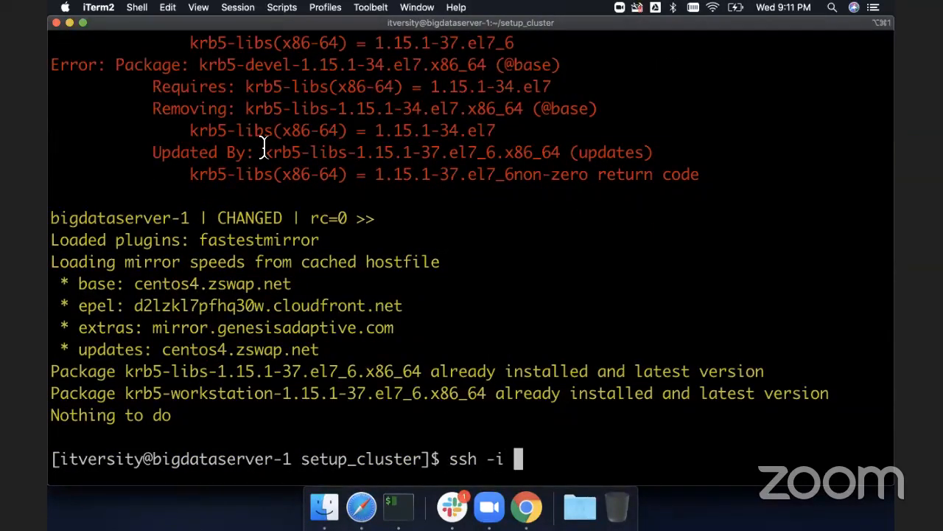
type("~/.ssh")
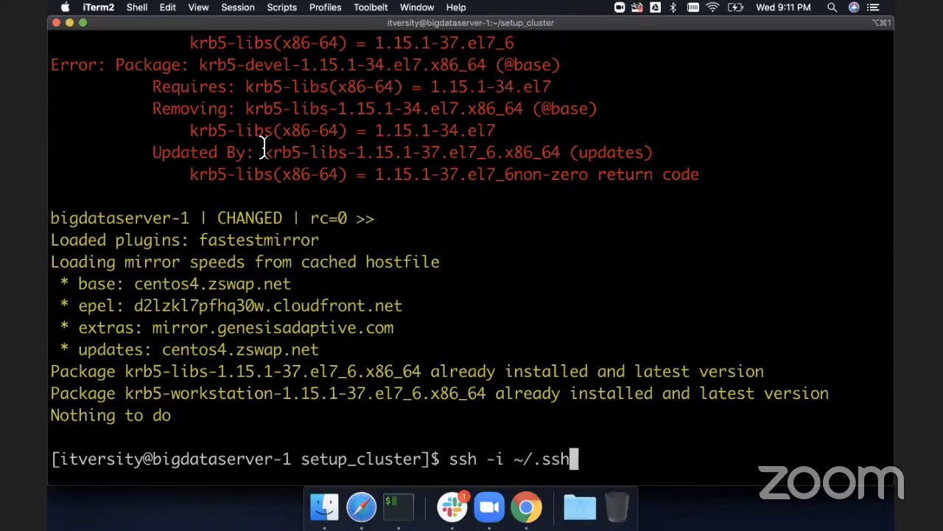
type("/go")
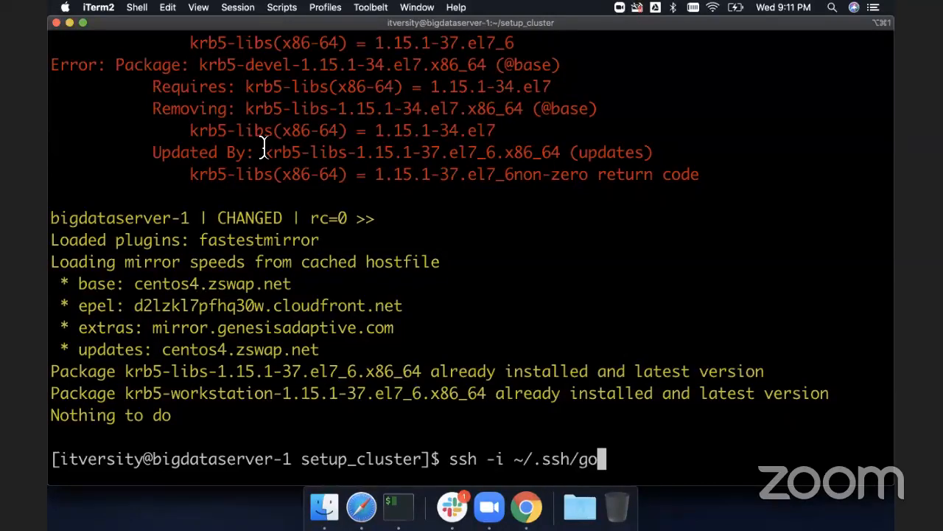
key("Tab")
type("bigdataserver-")
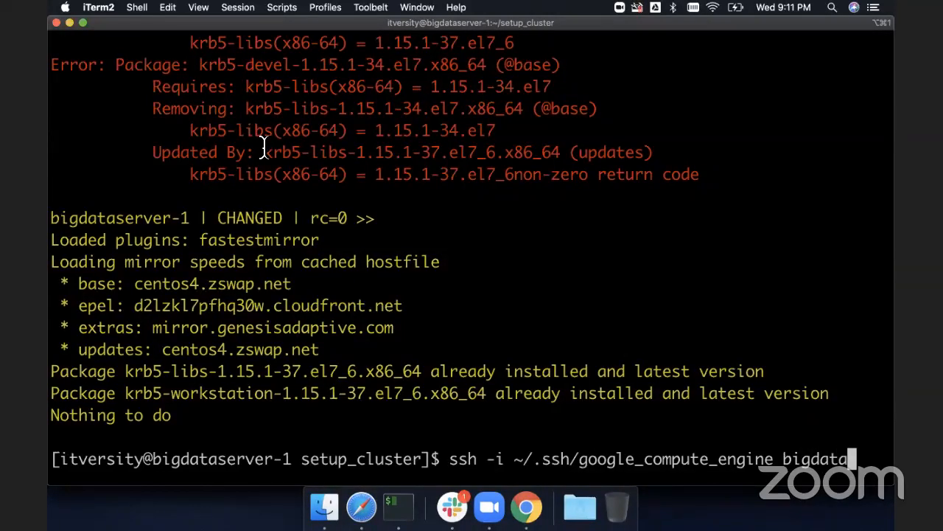
type("4")
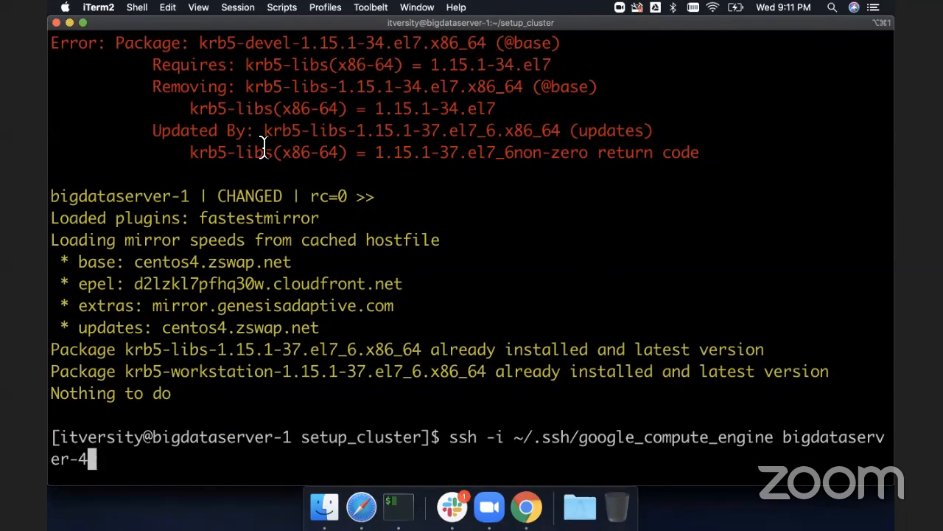
key("Return")
- Copy the yum install command for krb5-libs and krb5-workstation from the doc and run it with sudo on bigdataserver-4
key("super+Tab")
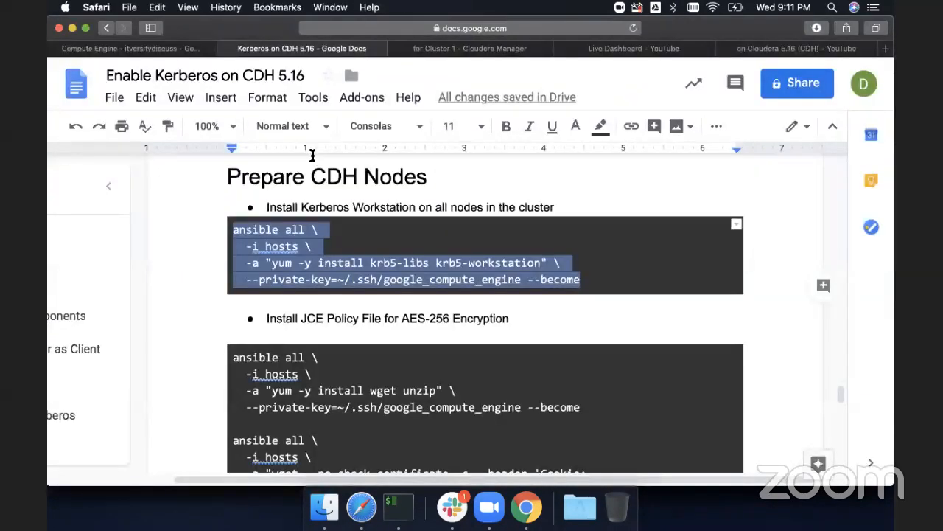
left_click(317, 230)
left_click_drag(270, 263, 539, 262)
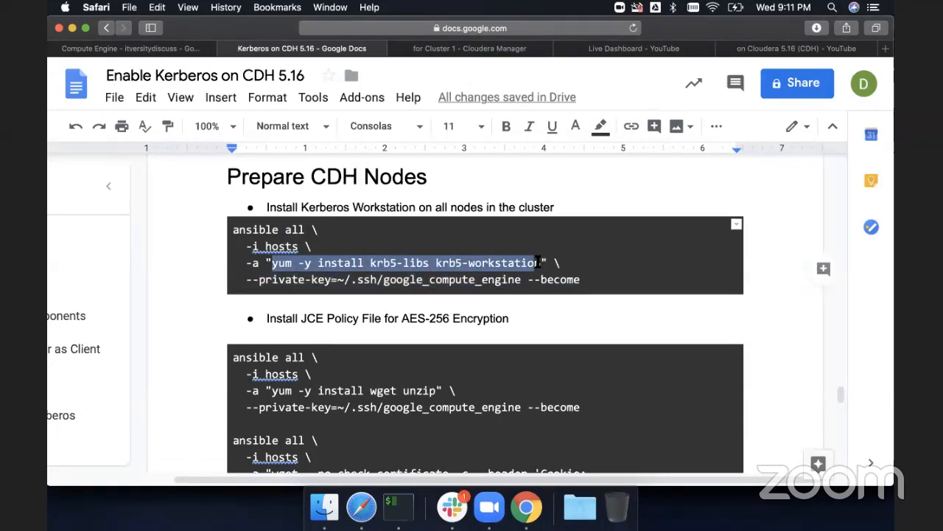
key("super+c")
key("super+Tab")
type("sudo")
key("super+v")
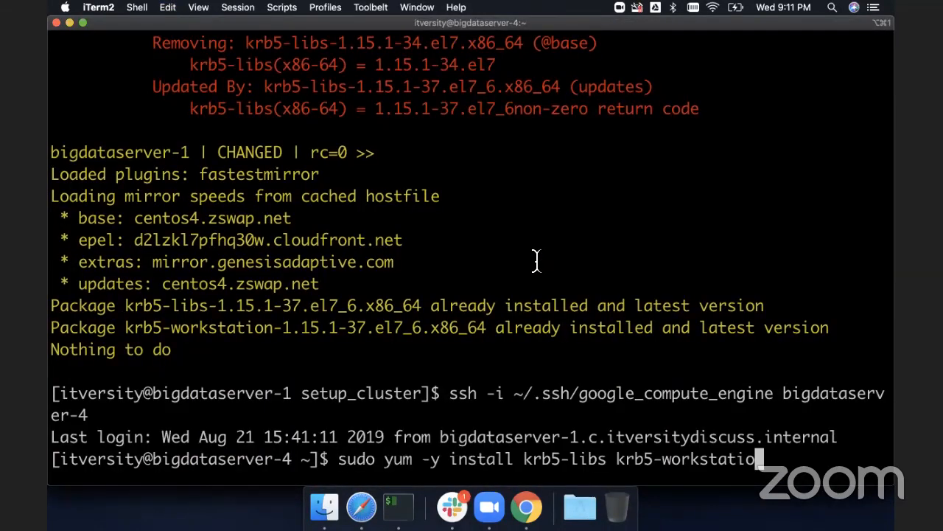
key("Return")
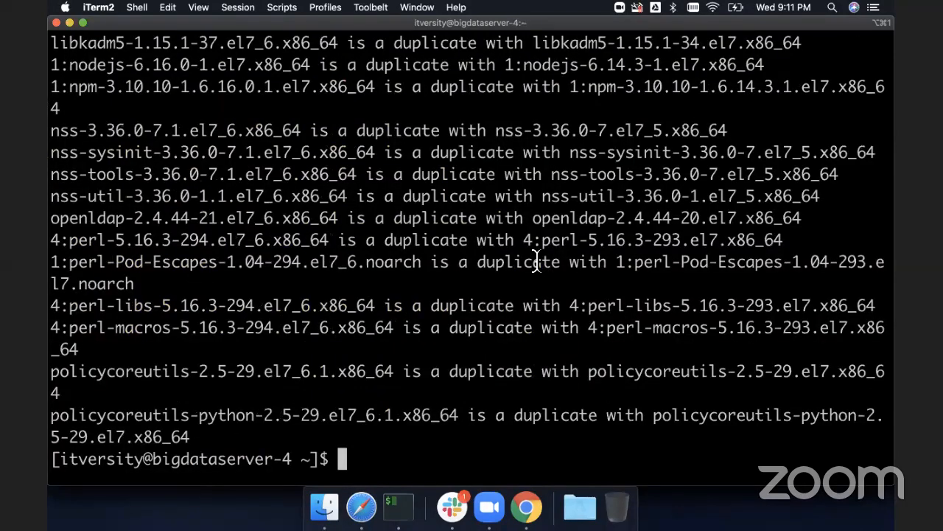
- Recall the yum command, complete the package name as krb5-workstation, rerun it, and scroll back through its output
key("Up")
type("n")
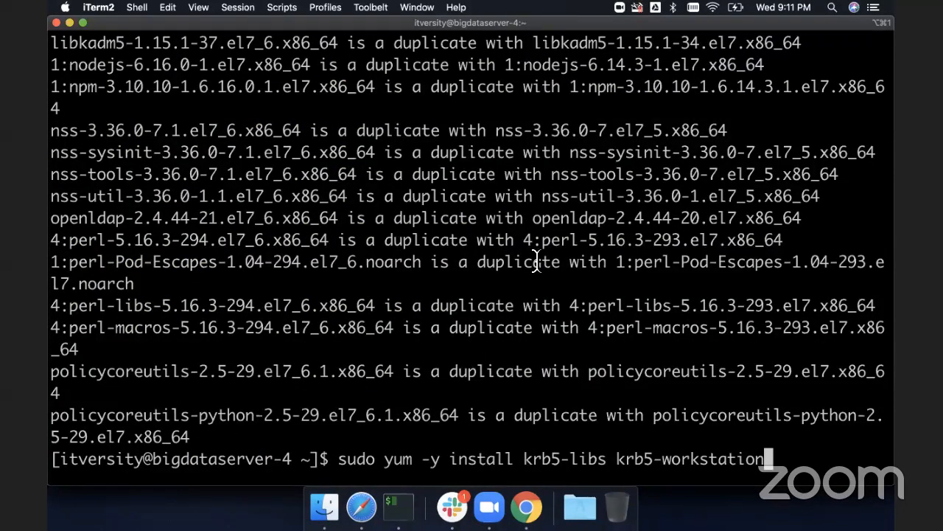
key("Return")
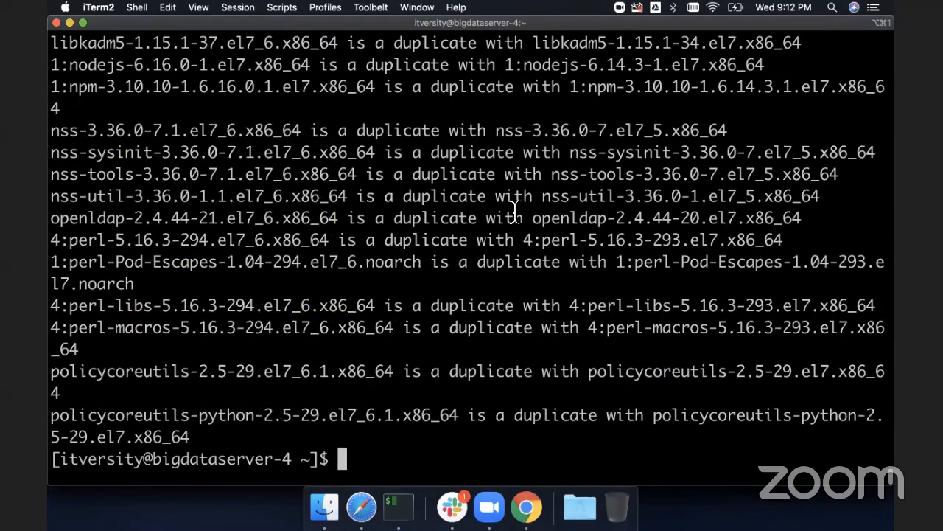
scroll(514, 213, "up", 10)
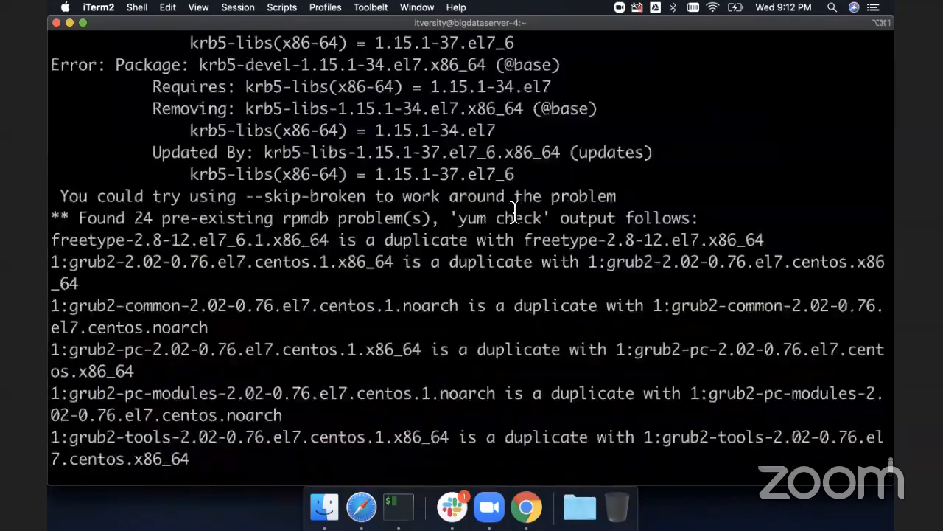
scroll(514, 213, "up", 2)
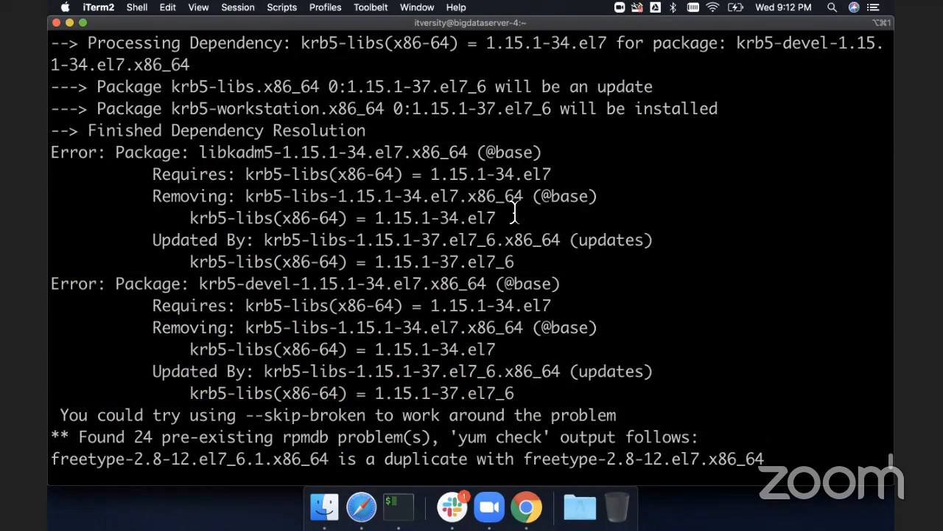
scroll(514, 213, "up", 2)
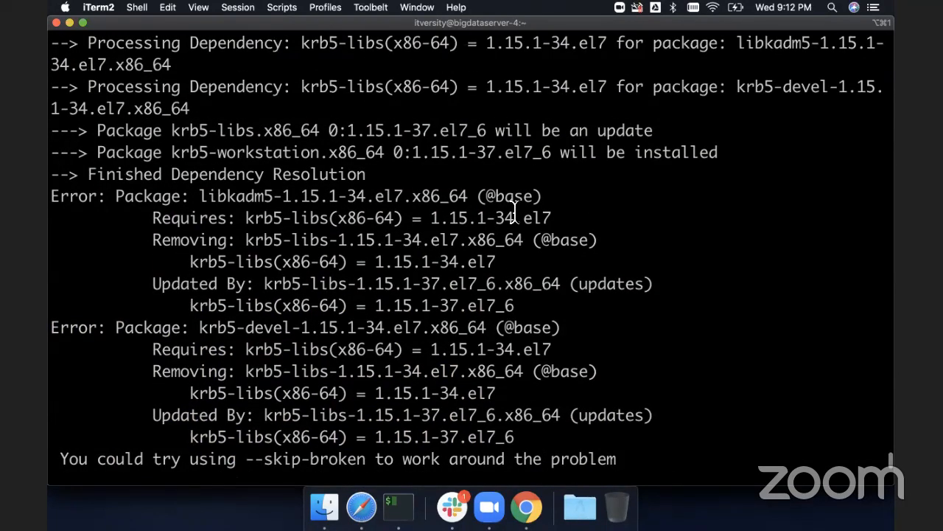
- Scroll through the yum dependency errors for libkadm5 and krb5-devel, highlighting the krb5-devel error line
scroll(514, 213, "down", 1)
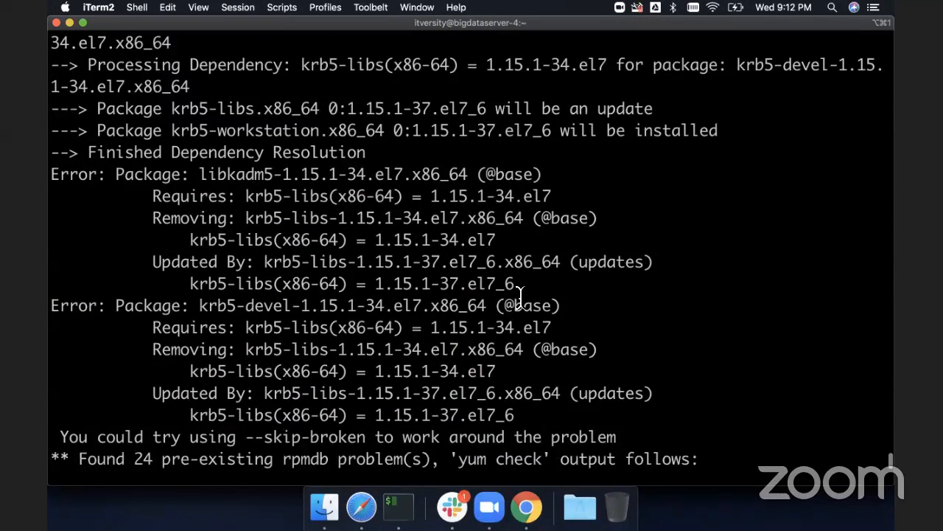
left_click_drag(564, 306, 70, 302)
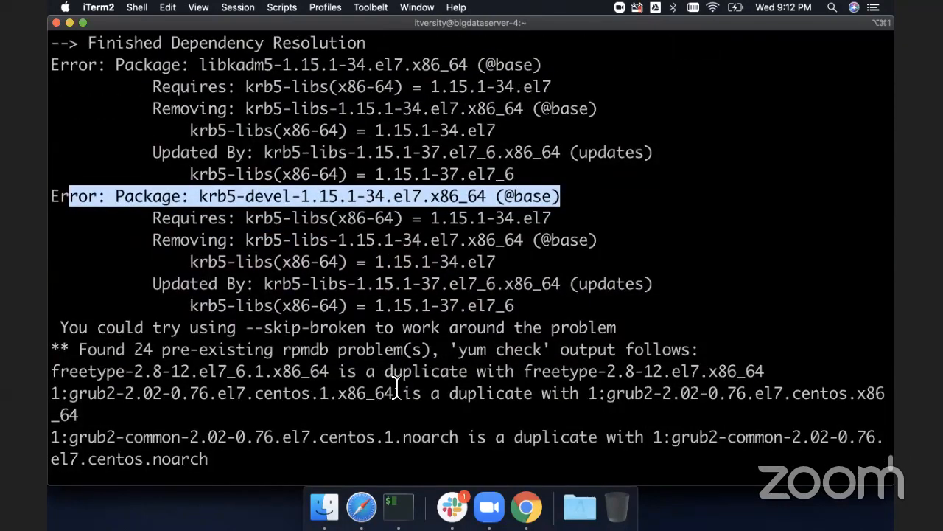
scroll(397, 389, "up", 3)
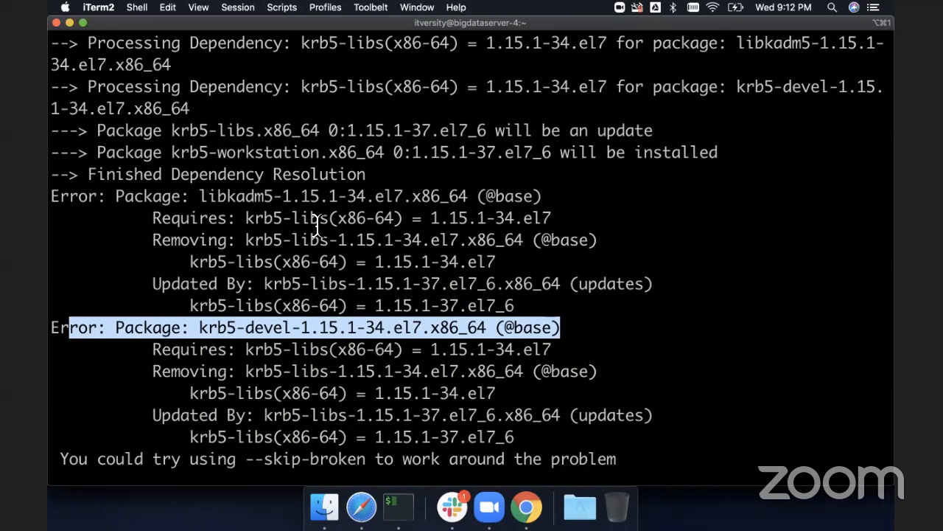
scroll(317, 225, "up", 2)
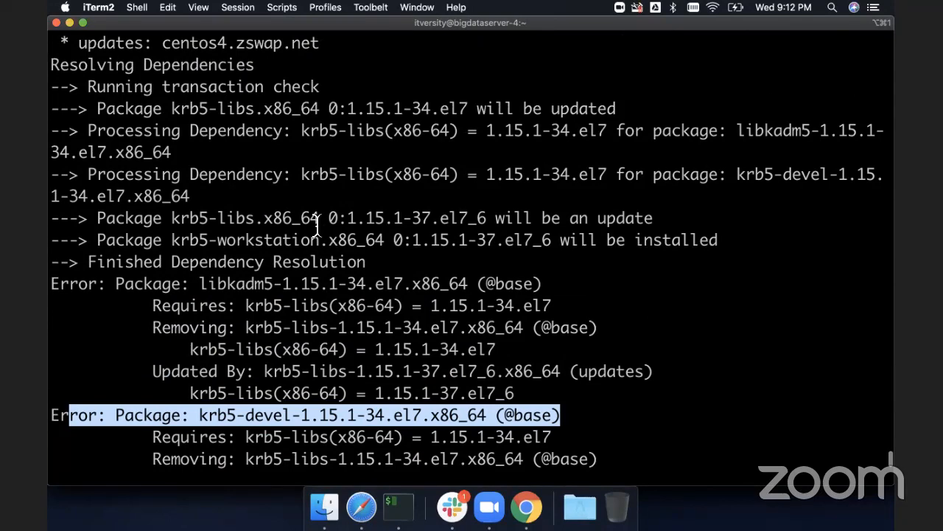
scroll(317, 225, "up", 4)
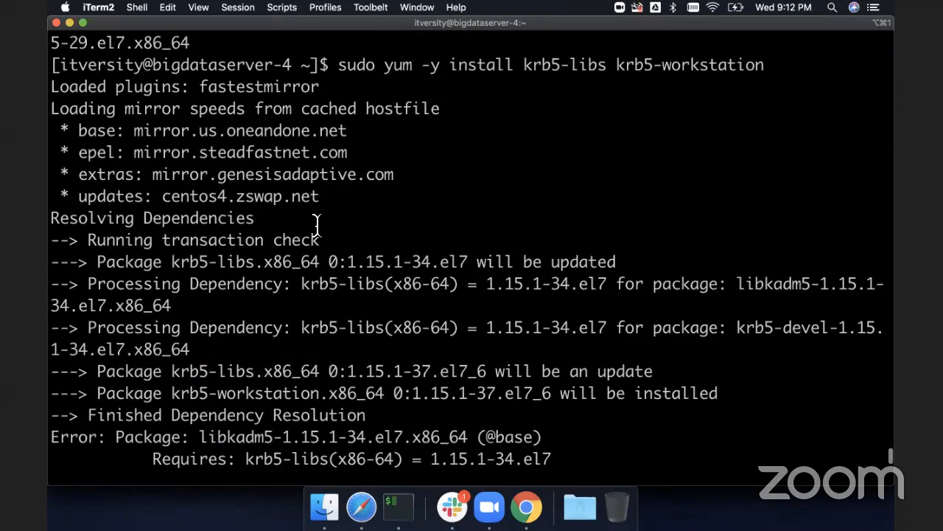
scroll(316, 225, "down", 2)
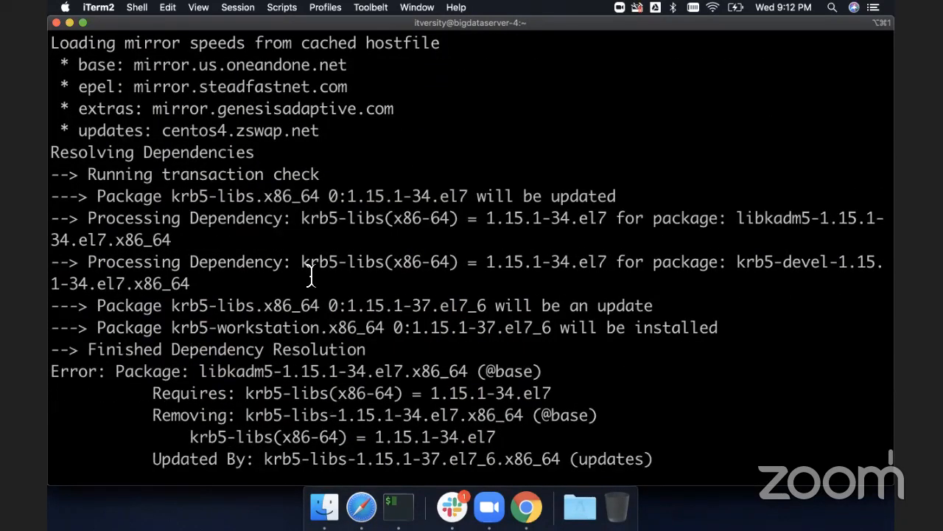
scroll(309, 292, "down", 2)
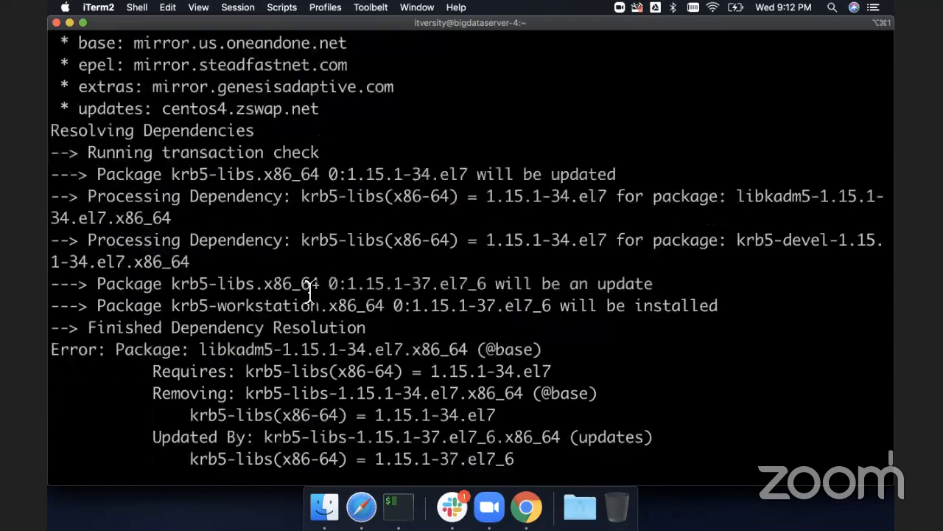
scroll(310, 291, "down", 6)
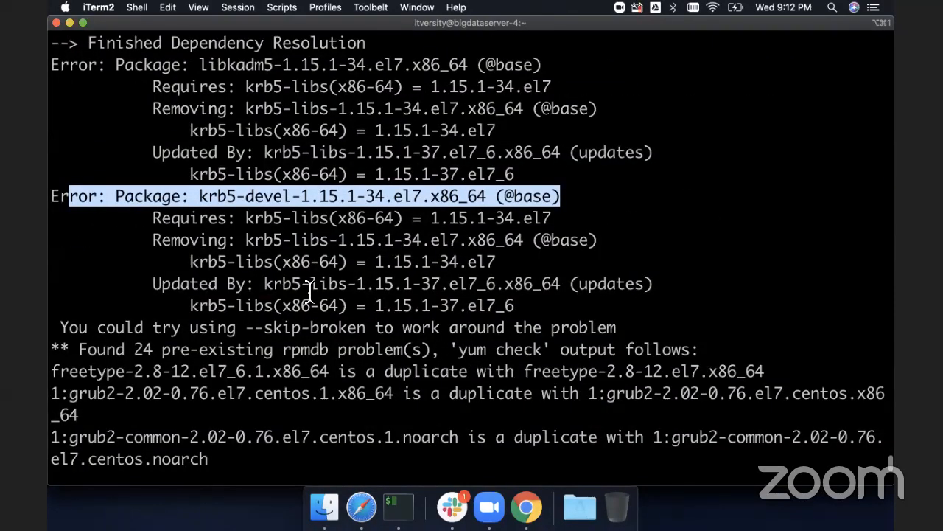
scroll(309, 291, "down", 1)
- Run yum check on bigdataserver-4 to list the pre-existing rpmdb problems
scroll(309, 291, "down", 15)
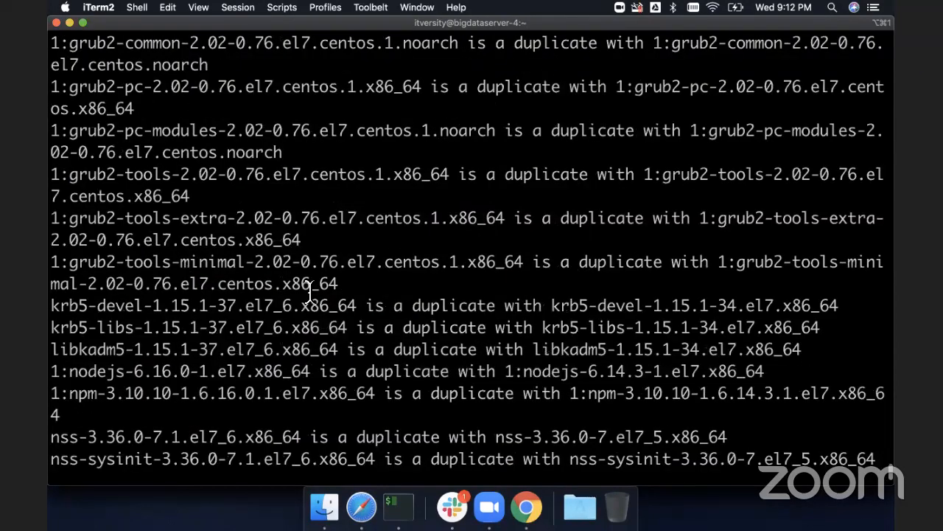
type("yum check")
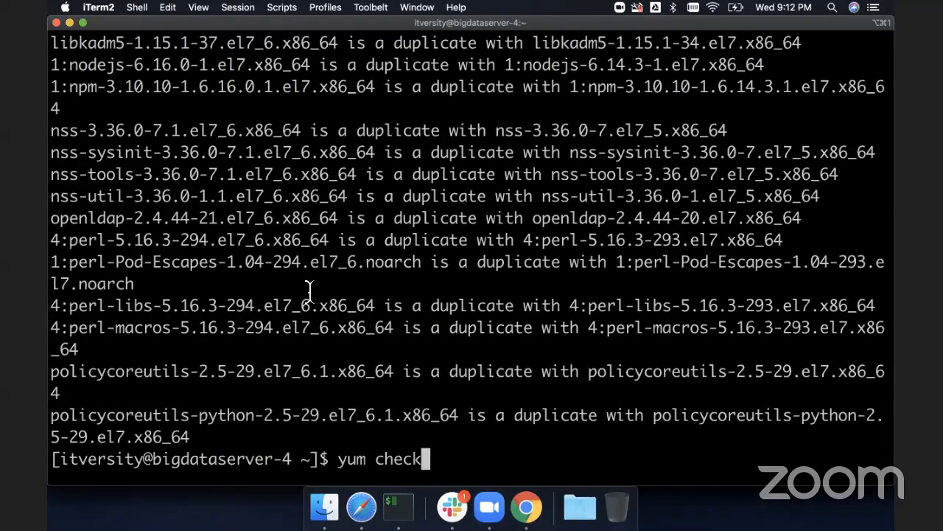
key("Return")
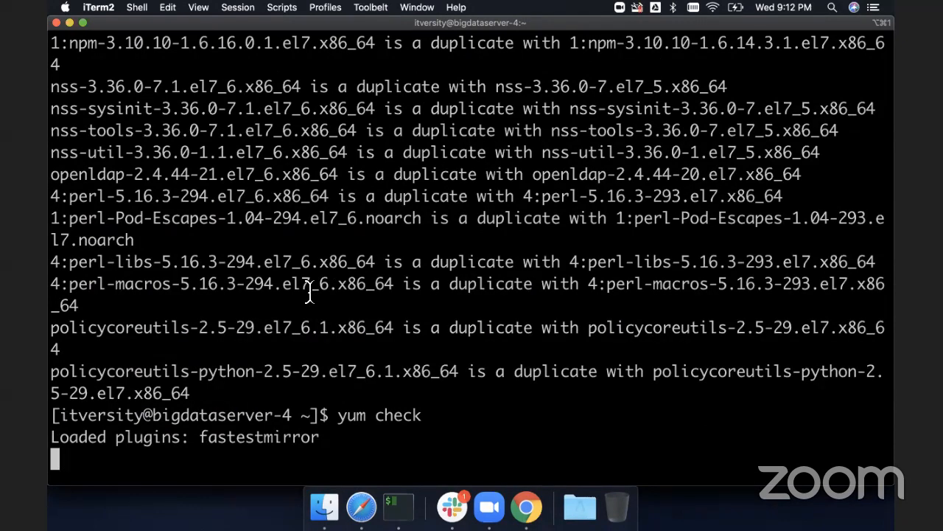
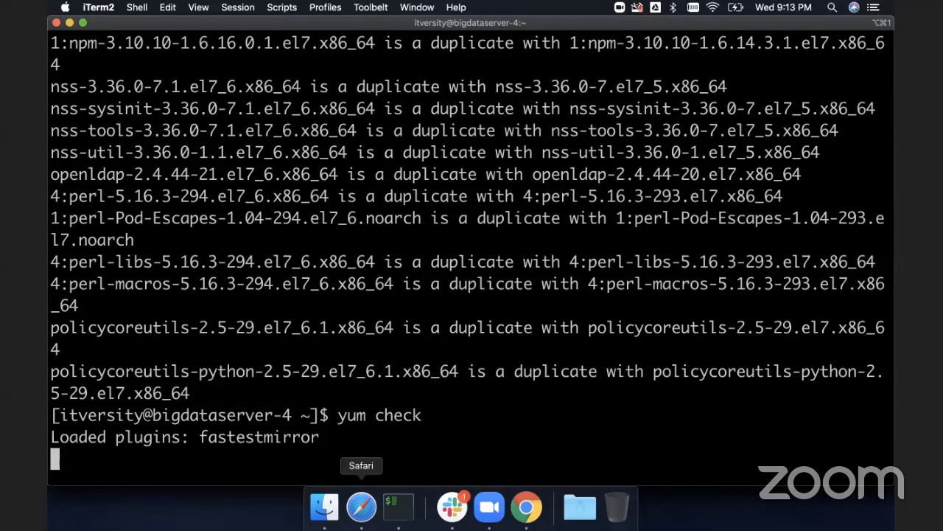
left_click(361, 507)
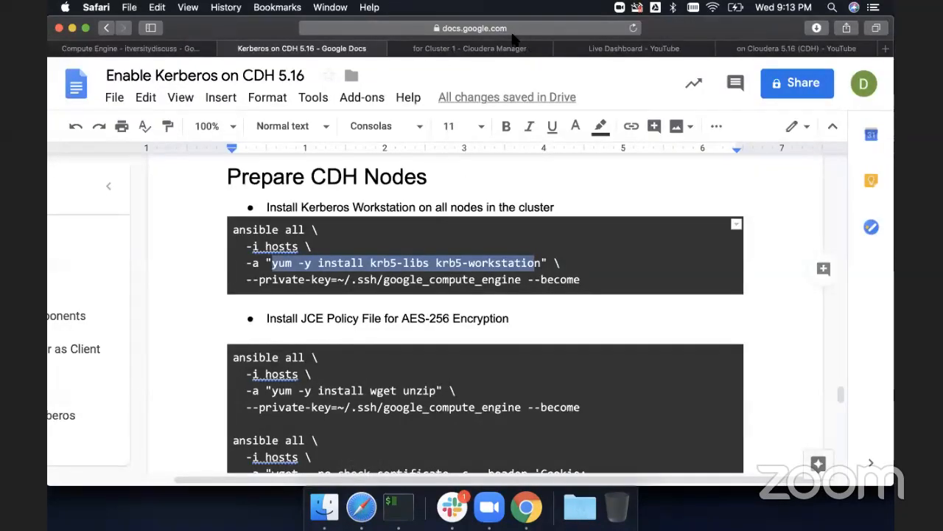
left_click(486, 49)
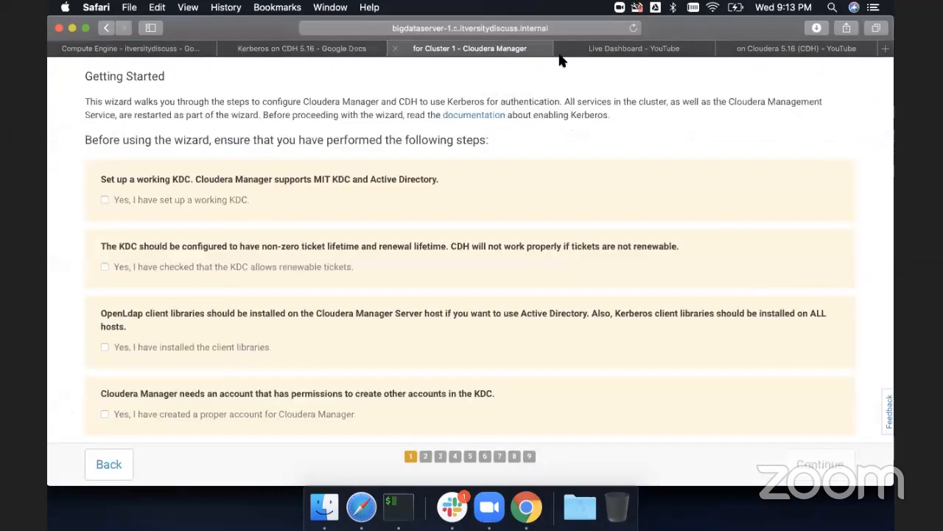
left_click(612, 51)
scroll(586, 233, "down", 10)
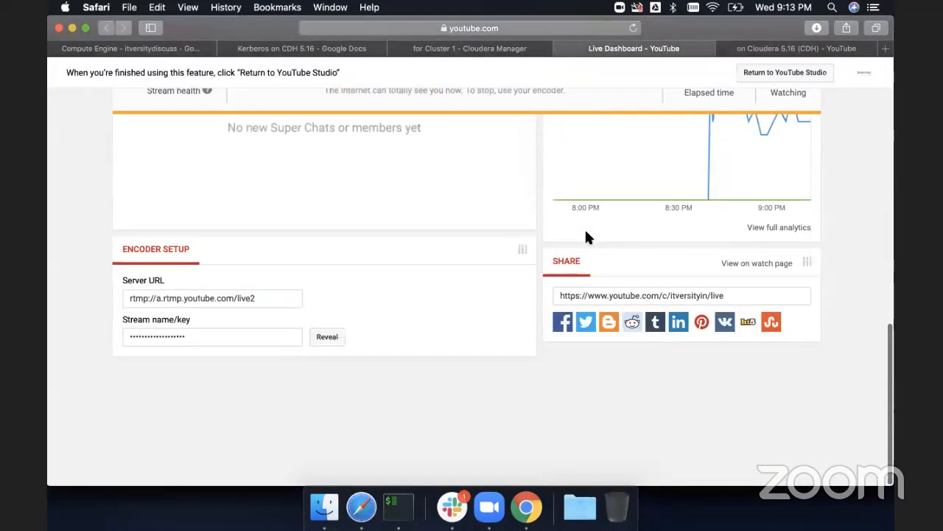
scroll(586, 236, "up", 3)
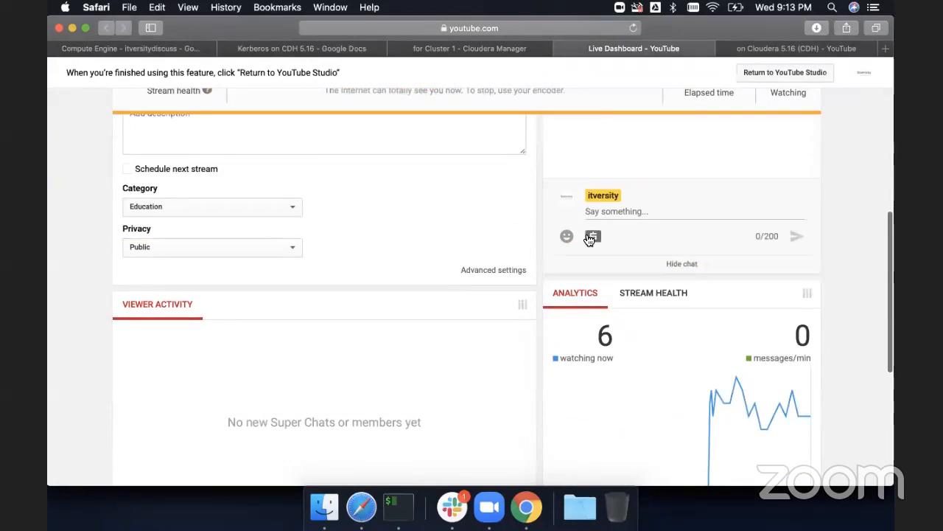
left_click(784, 50)
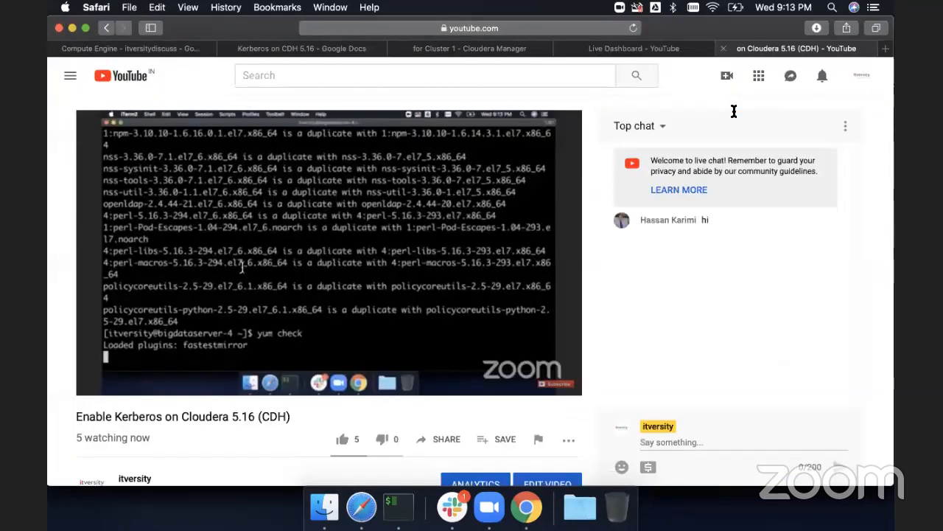
scroll(502, 262, "down", 1)
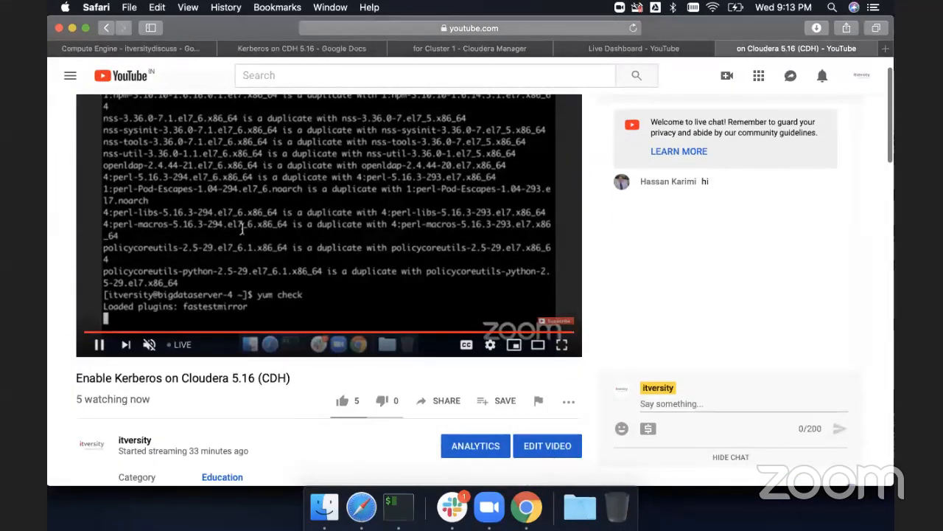
key("super+Tab")
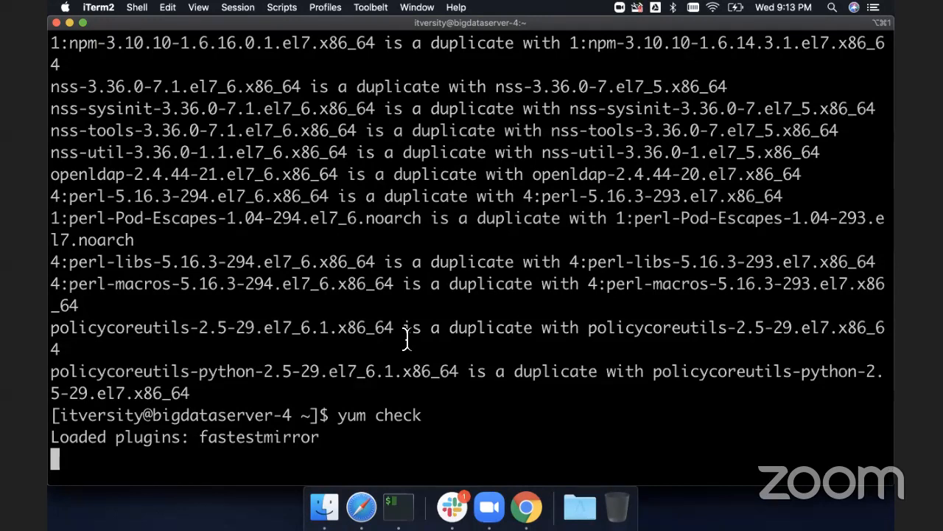
- Interrupt the running yum check and switch to a root shell with sudo su -
key("ctrl+c")
type("yum clean")
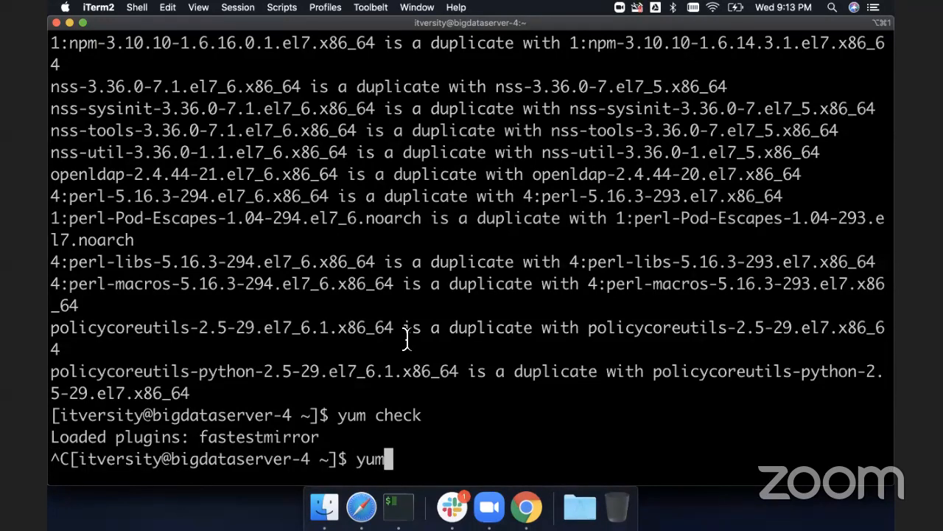
key("BackSpace")
key("BackSpace")
key("BackSpace")
key("BackSpace")
key("BackSpace")
key("BackSpace")
key("BackSpace")
key("BackSpace")
key("BackSpace")
key("BackSpace")
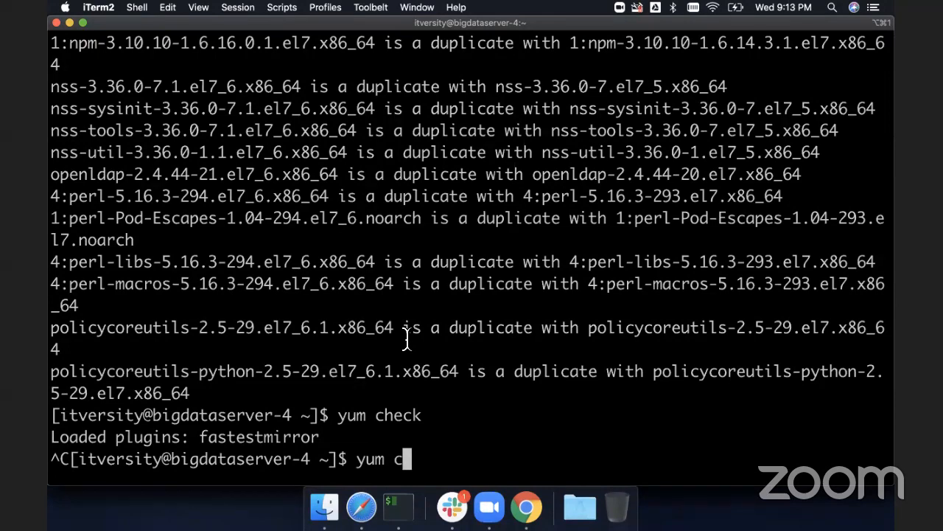
type("sudo su -")
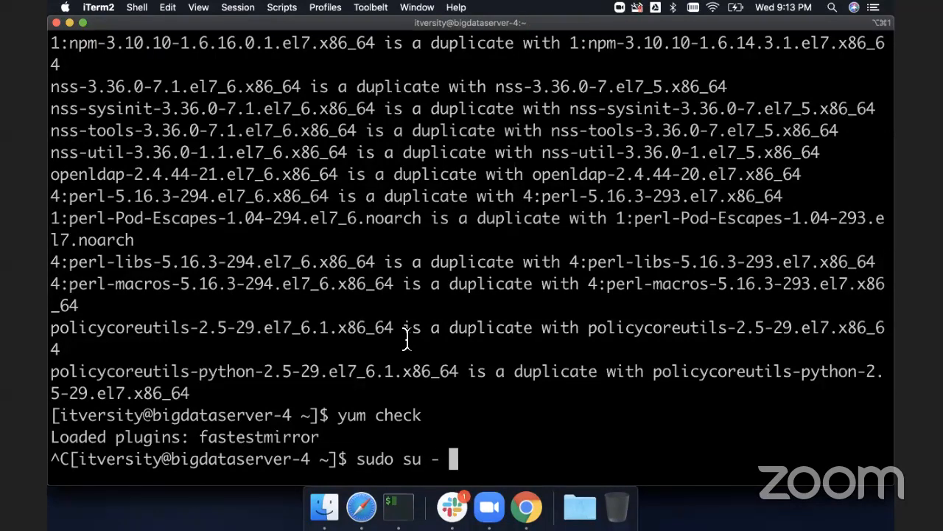
key("Return")
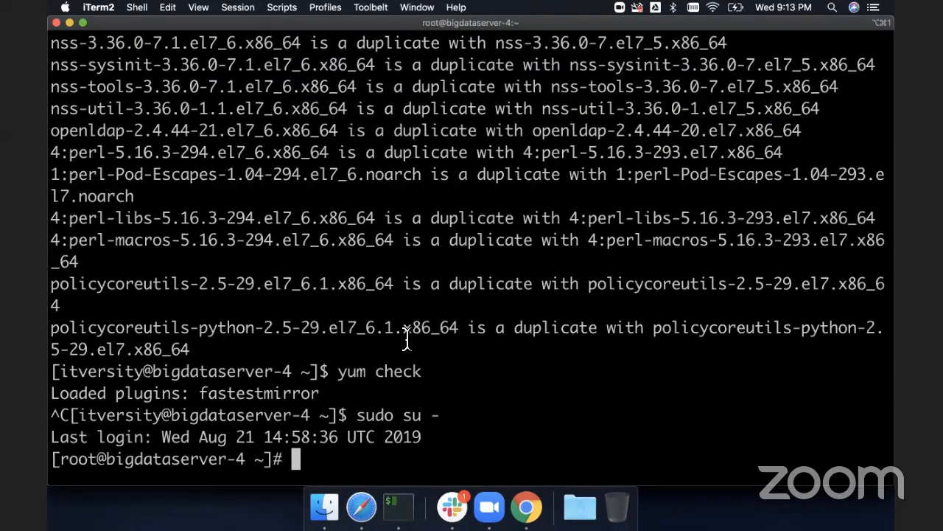
- Clear all yum caches by running yum clean all as root
type("yum clena all")
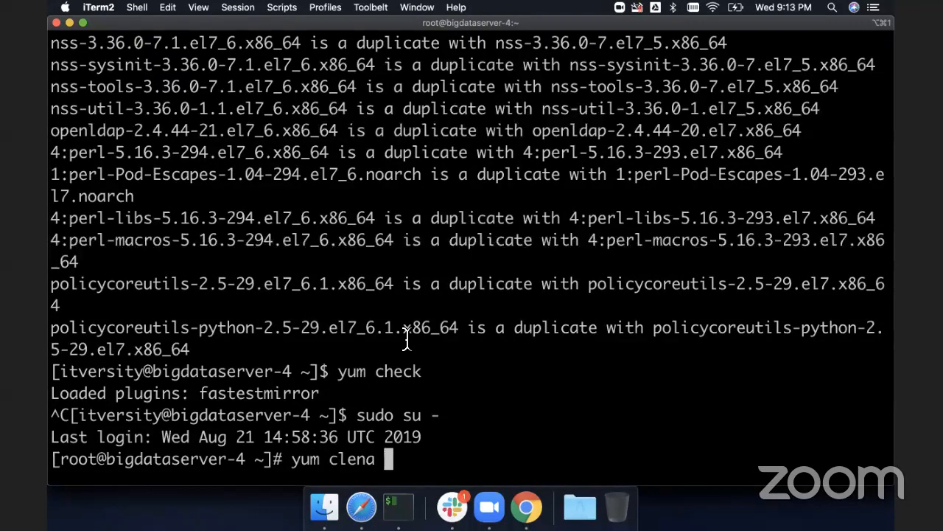
key("BackSpace")
key("BackSpace")
key("BackSpace")
key("BackSpace")
key("BackSpace")
key("BackSpace")
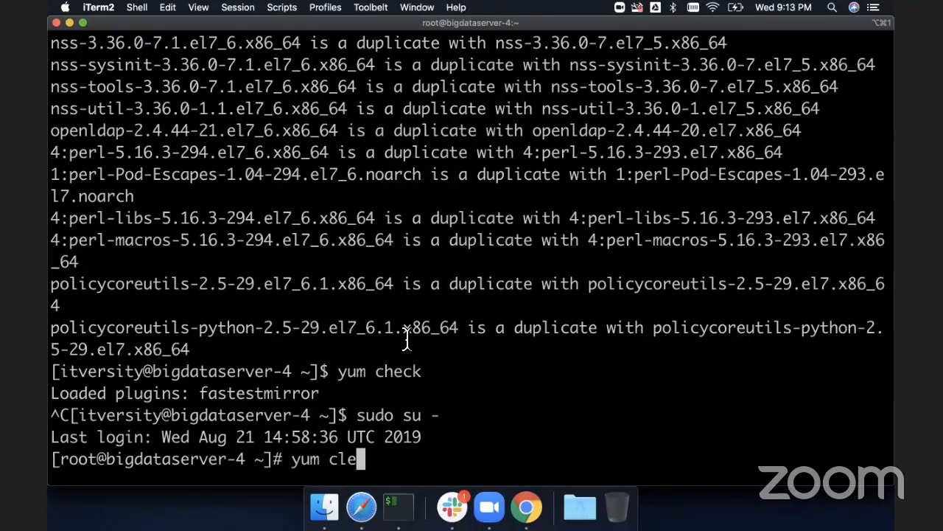
type("an all")
key("Return")
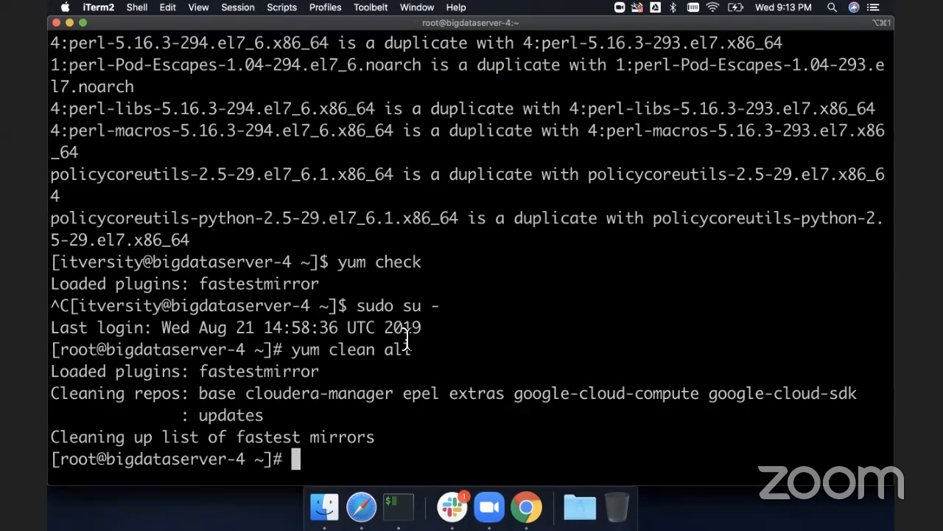
- Copy the earlier yum -y install krb5-libs krb5-workstation command from the scrollback and rerun it as root
key("super+v")
key("ctrl+c")
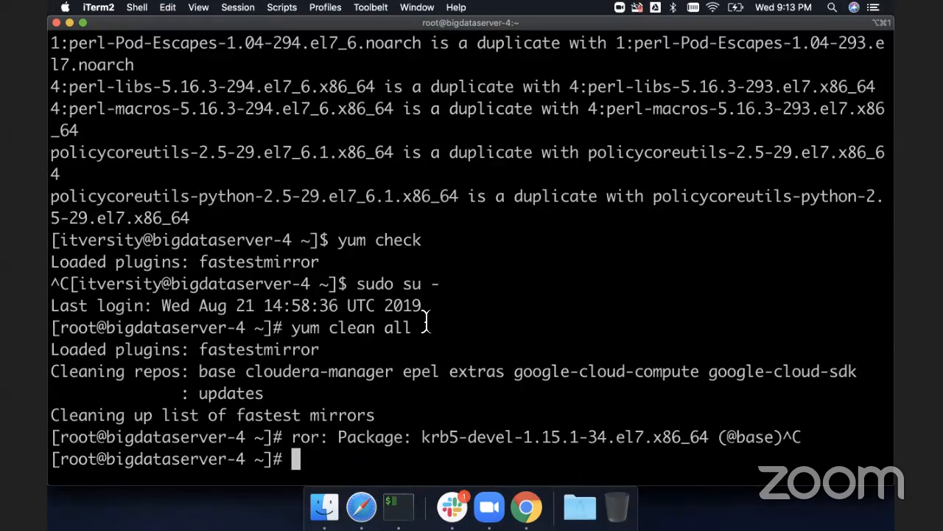
scroll(426, 322, "up", 15)
scroll(425, 322, "up", 10)
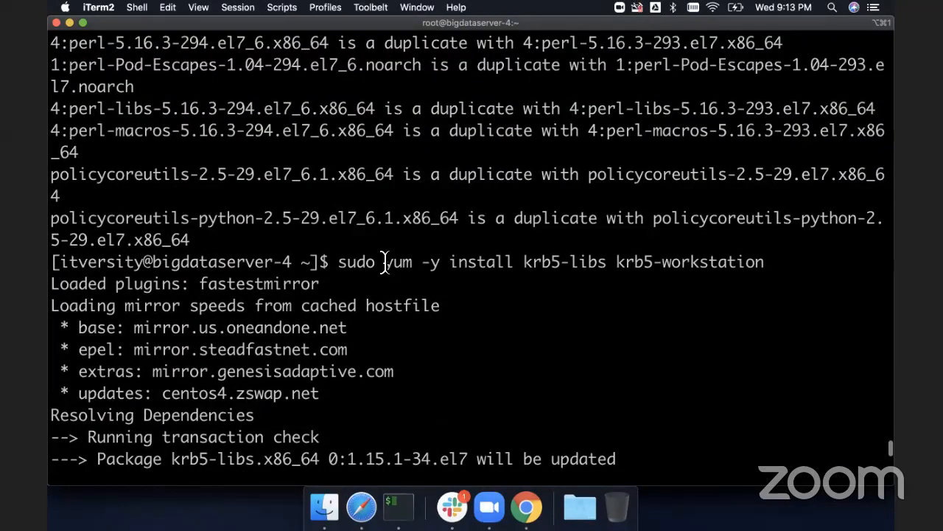
left_click_drag(384, 261, 767, 265)
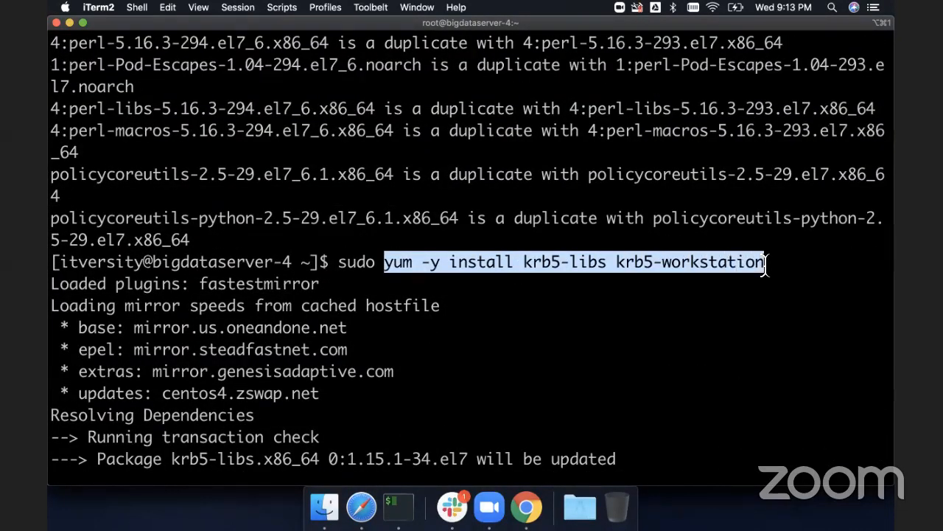
key("super+v")
key("Return")
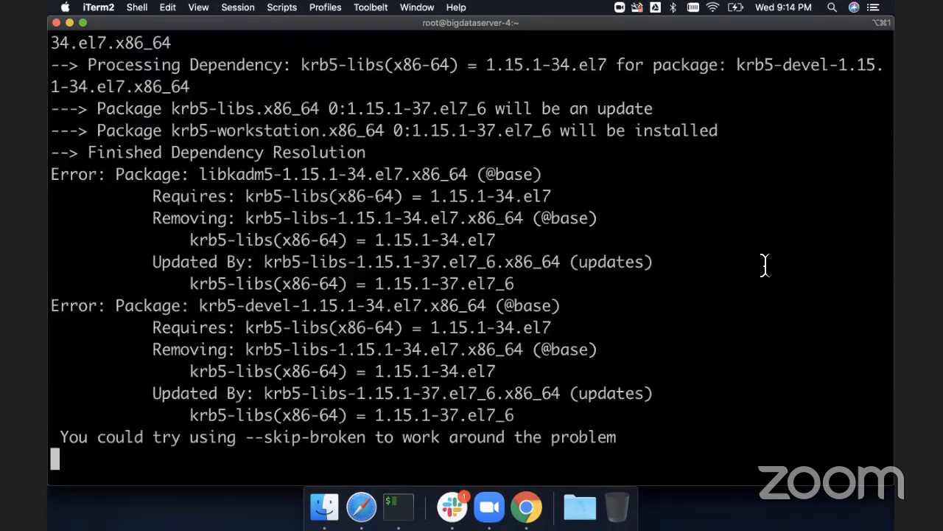
- Copy the libkadm5-1.15.1-34.el7.x86_64 package error line and search Google for it in a new browser tab
scroll(765, 265, "up", 15)
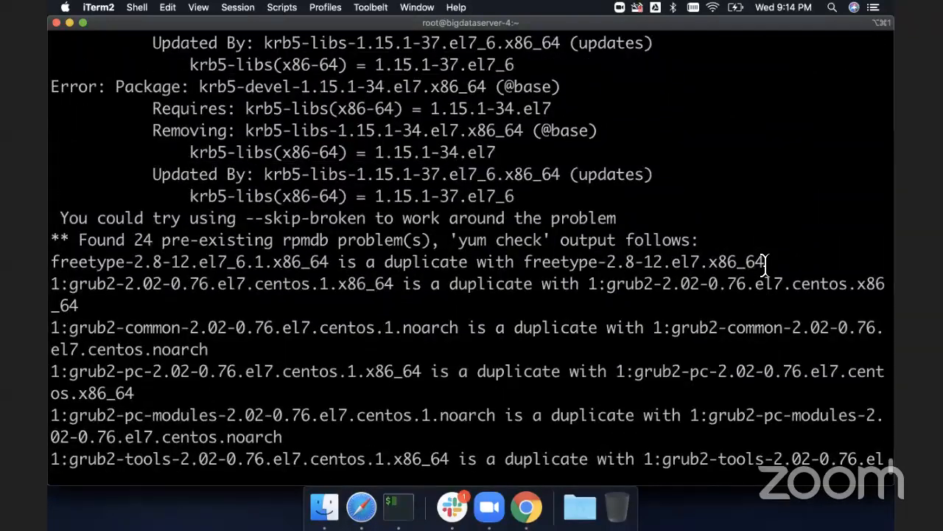
scroll(765, 263, "up", 3)
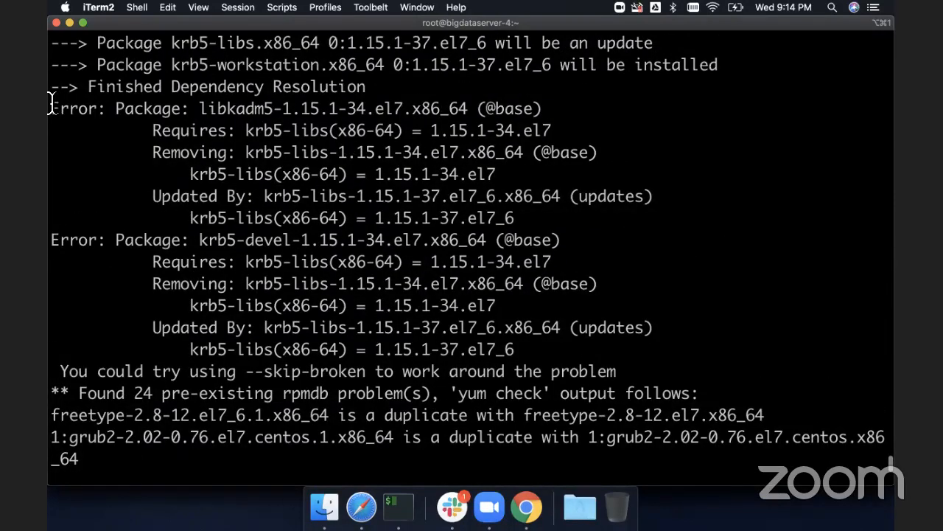
left_click_drag(50, 108, 466, 110)
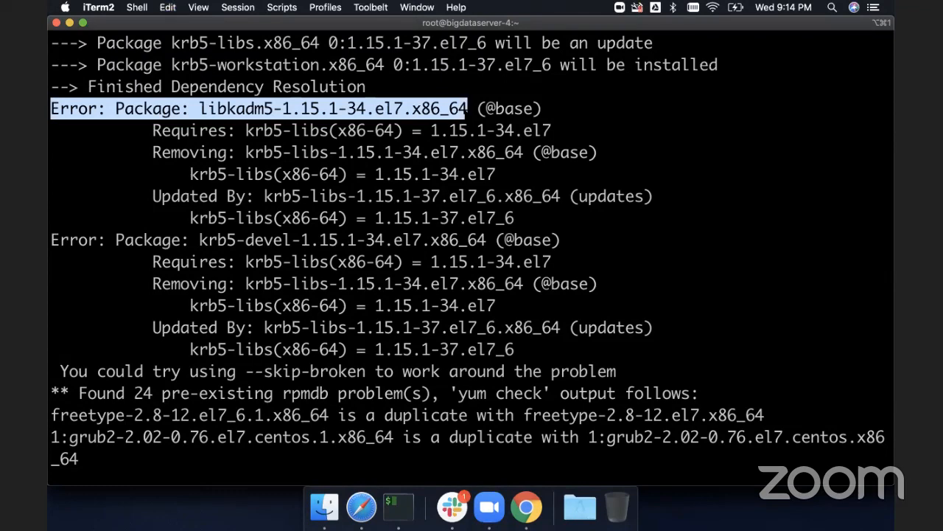
key("super+Tab")
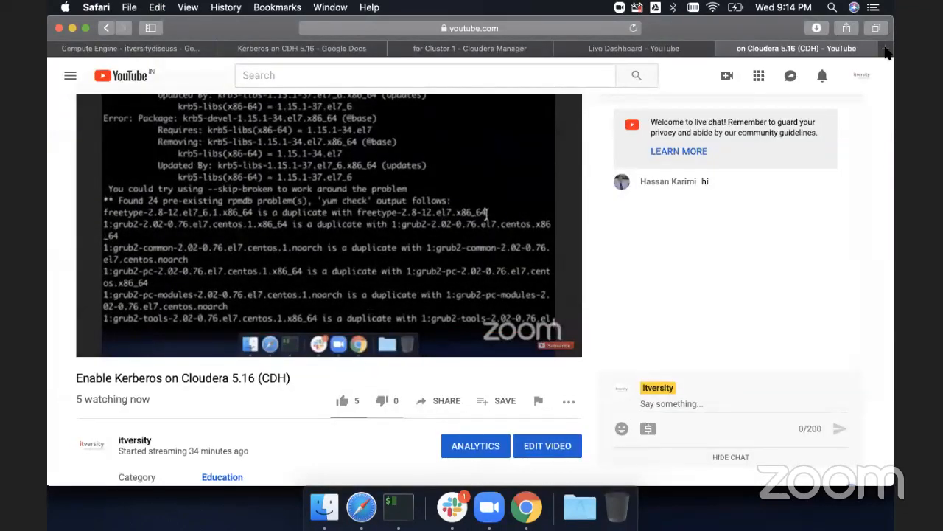
left_click(885, 49)
key("super+v")
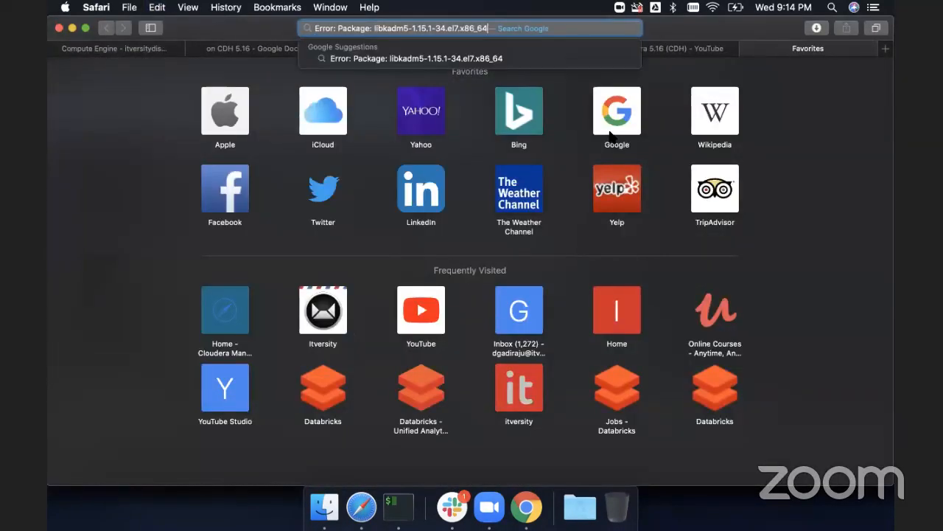
key("Return")
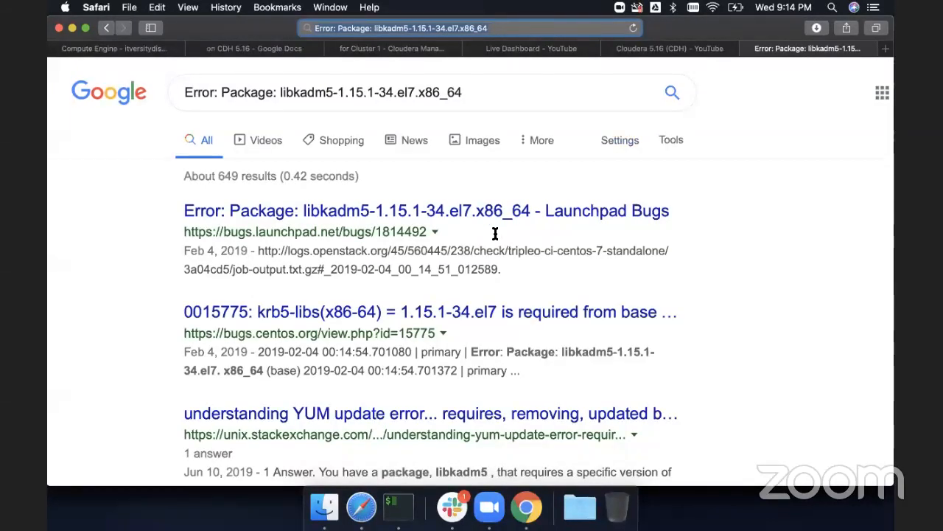
- Open the Unix & Linux StackExchange result about the YUM update error and read the question
scroll(495, 233, "down", 4)
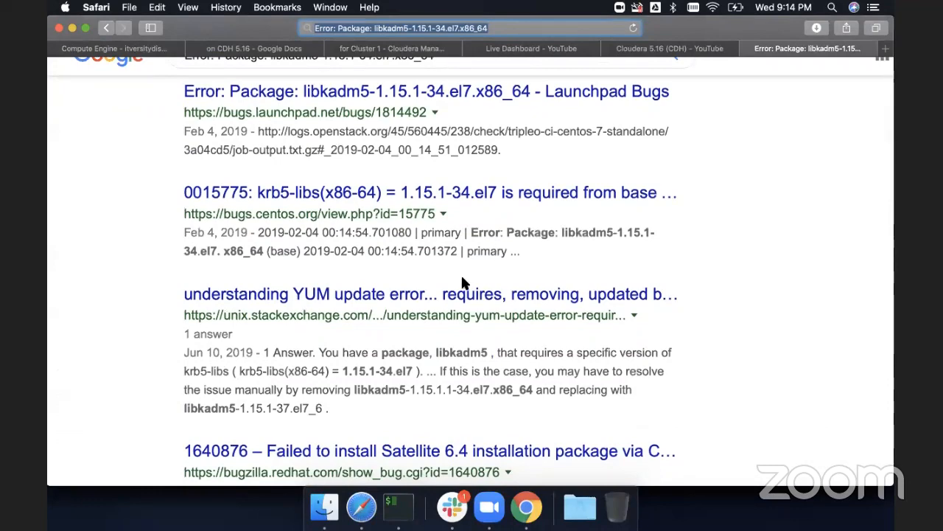
scroll(461, 275, "down", 1)
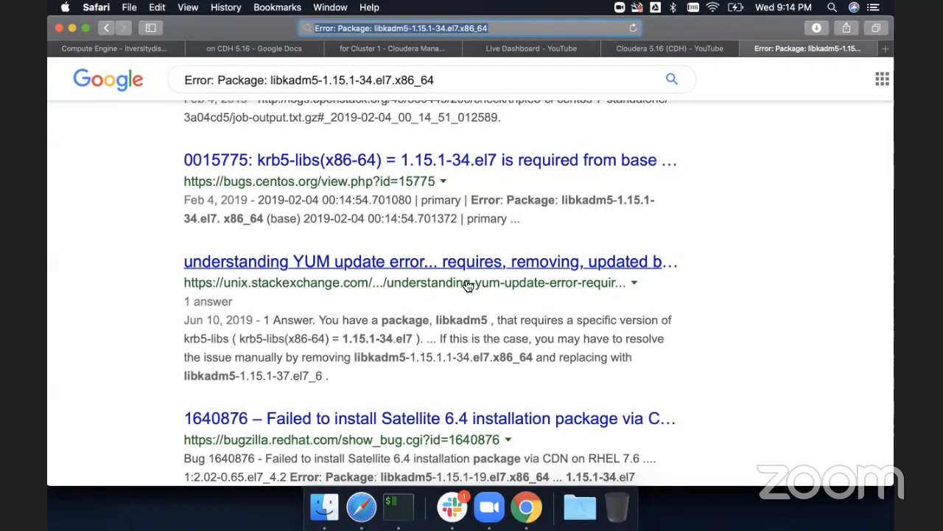
left_click(425, 260)
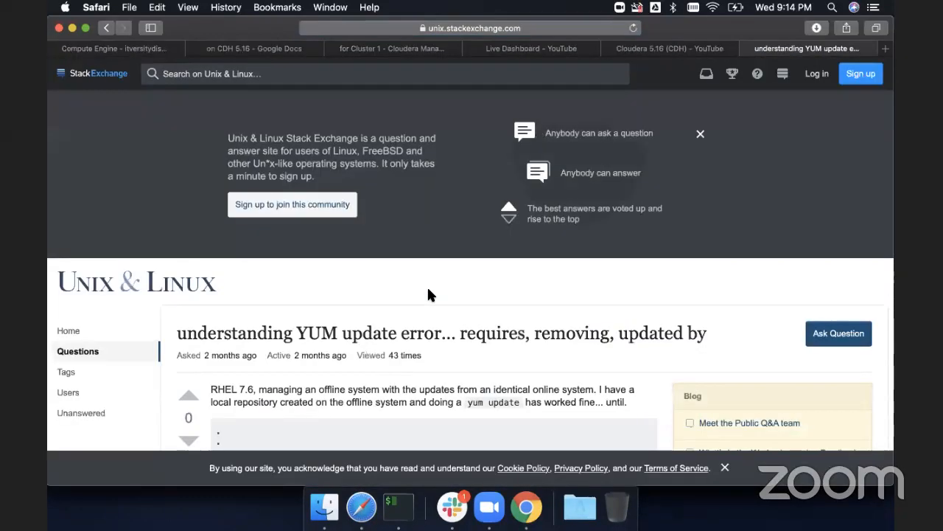
scroll(429, 290, "down", 10)
scroll(431, 300, "up", 5)
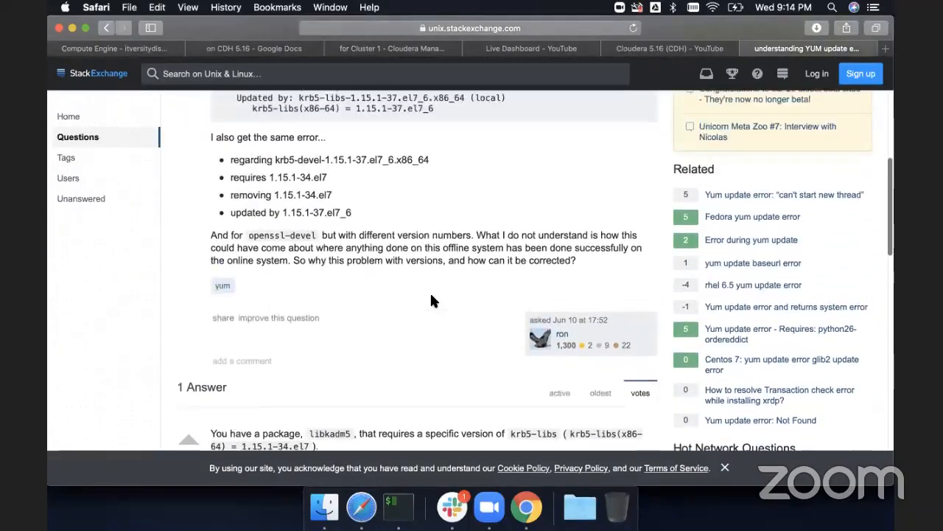
- Search the root shell history for commands containing lib using history|grep lib
key("super+Tab")
left_click(431, 300)
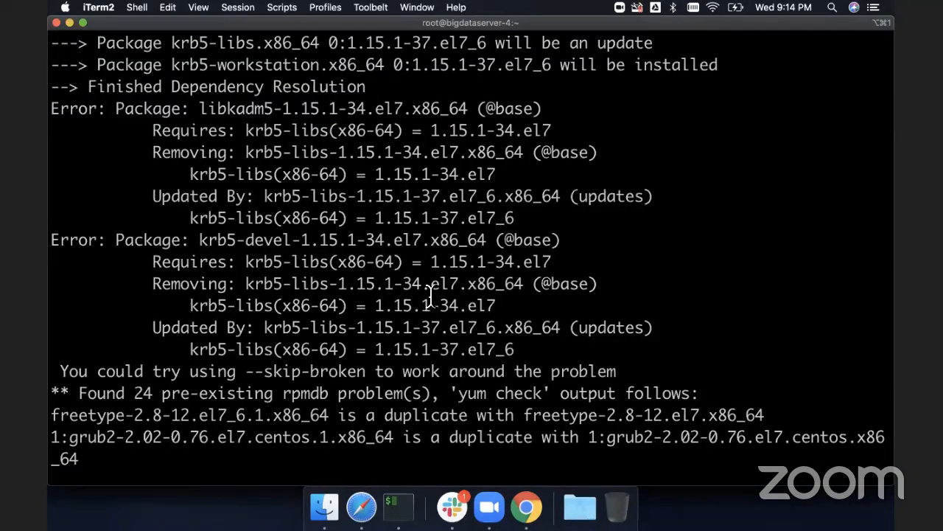
key("Return")
key("Return")
type("histor")
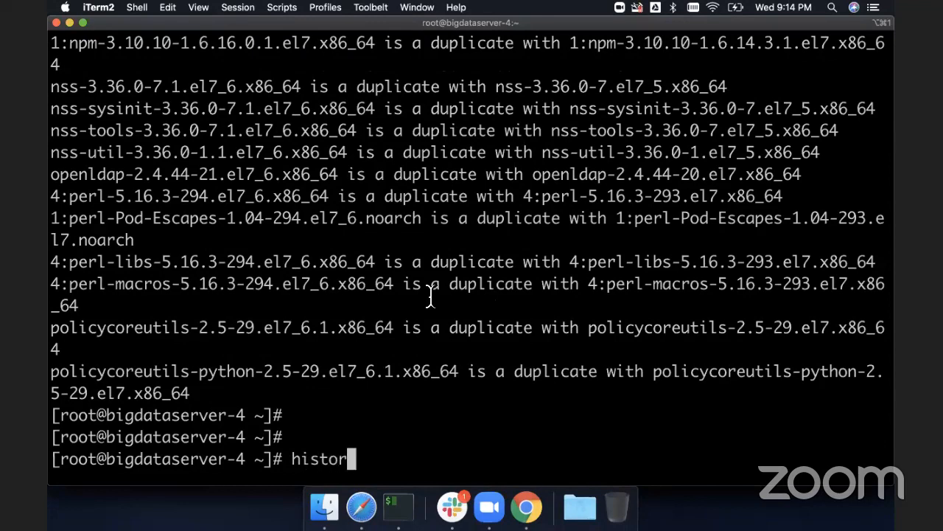
type("y|gre lib")
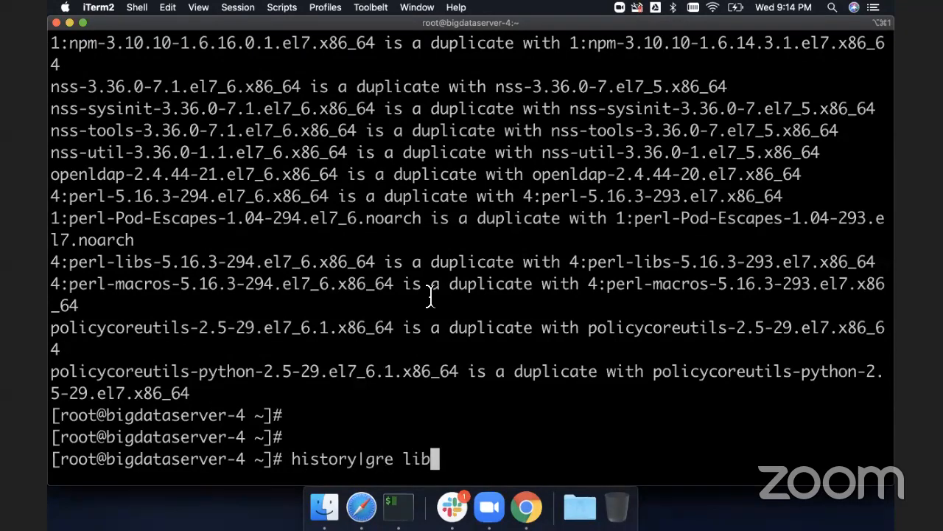
key("Return")
key("Up")
key("Left")
key("Left")
key("Left")
key("Left")
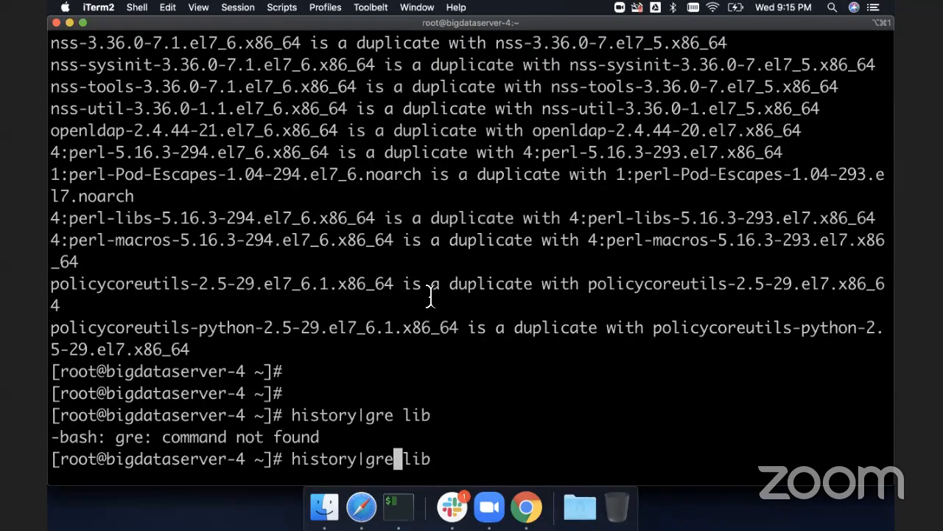
type("p")
key("Return")
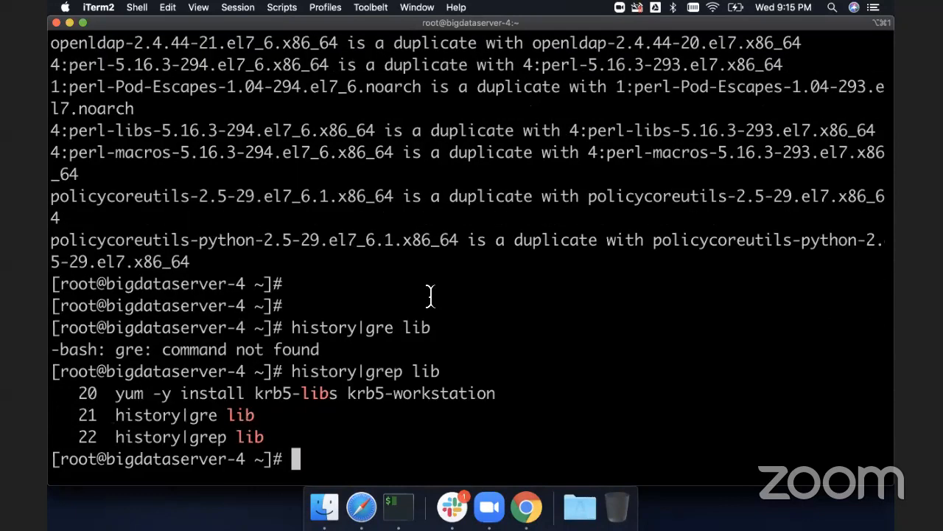
- Return to the StackExchange question and review the reported libkadm5 dependency error
key("super+Tab")
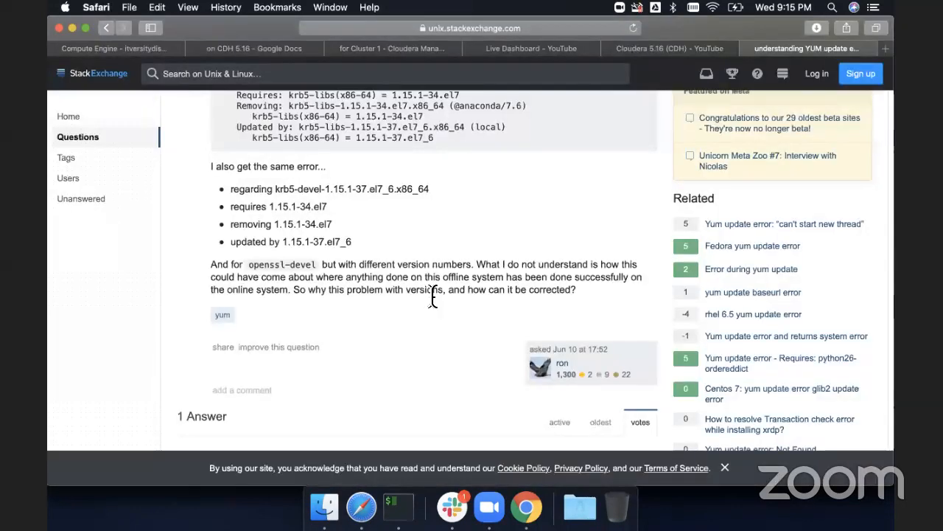
scroll(432, 299, "up", 3)
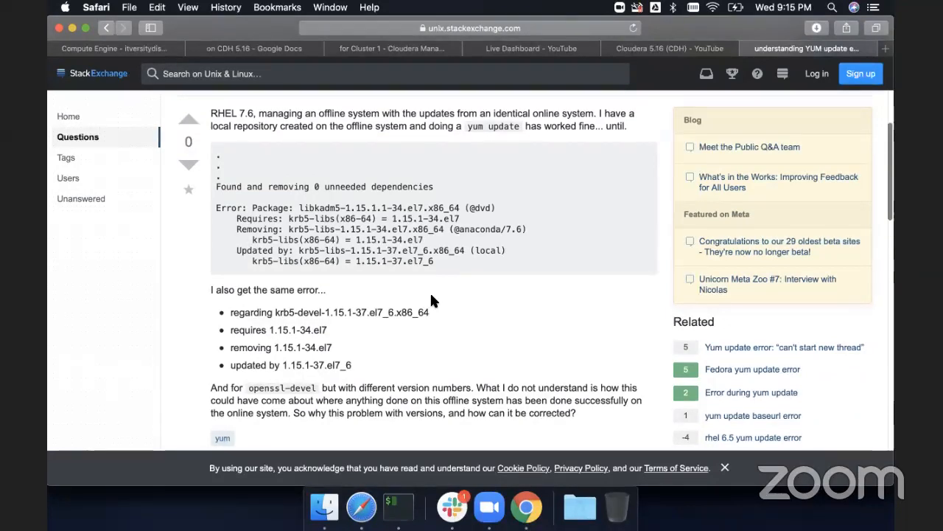
- Remove all libkadm5 packages with yum -y remove libkadm5* in the root shell
key("super+Tab")
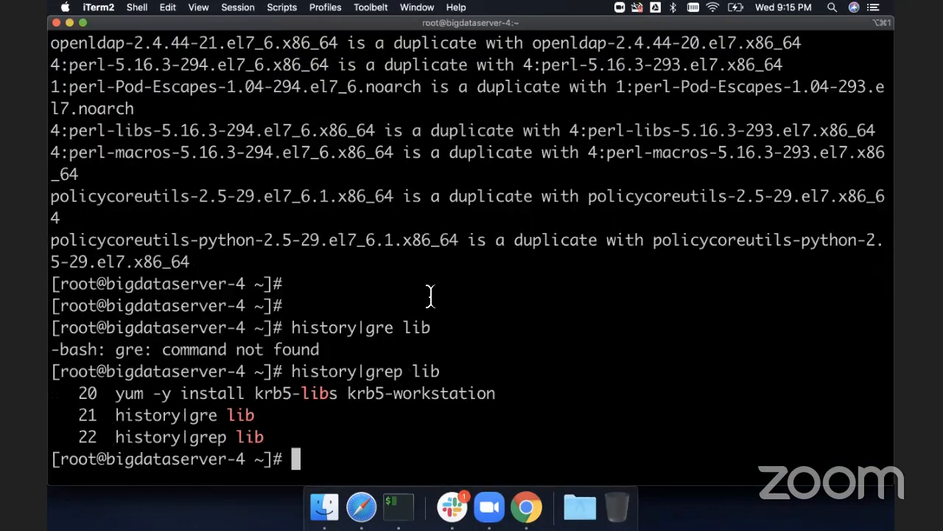
type("yum -y remove")
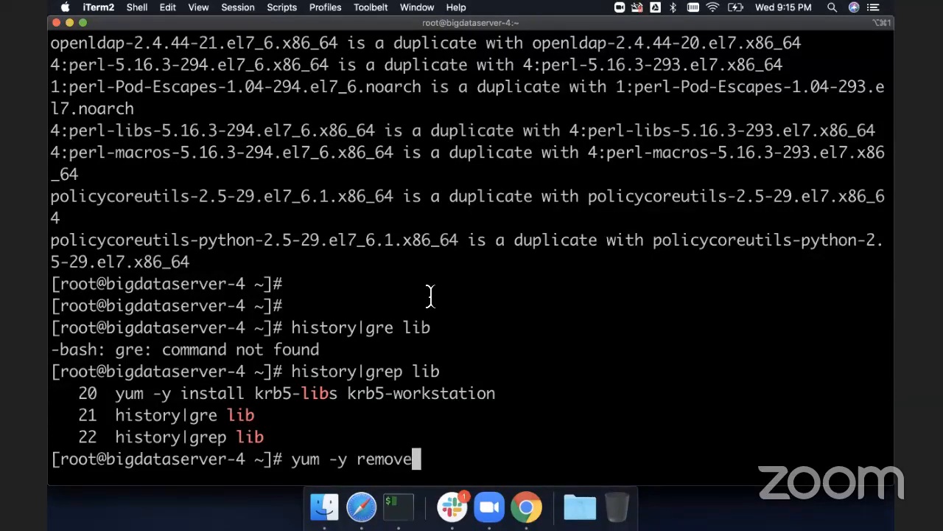
scroll(431, 295, "up", 15)
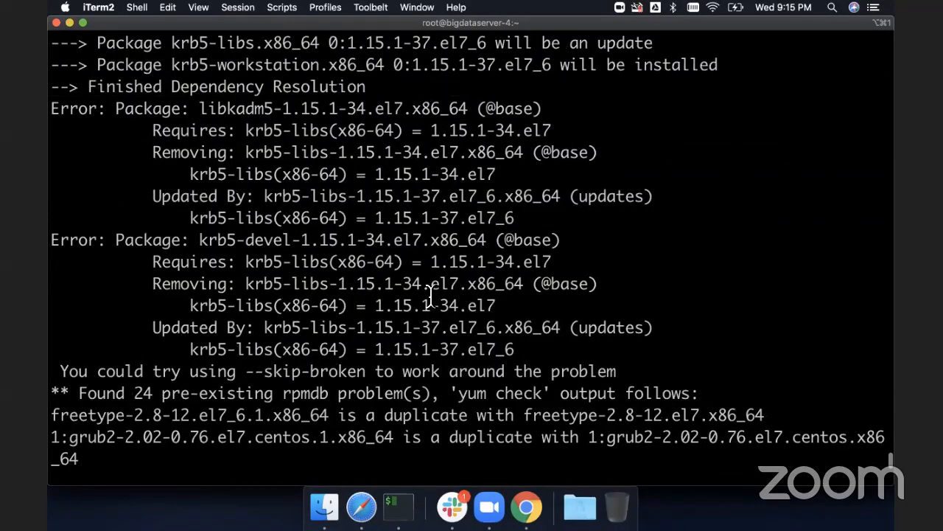
scroll(431, 295, "down", 15)
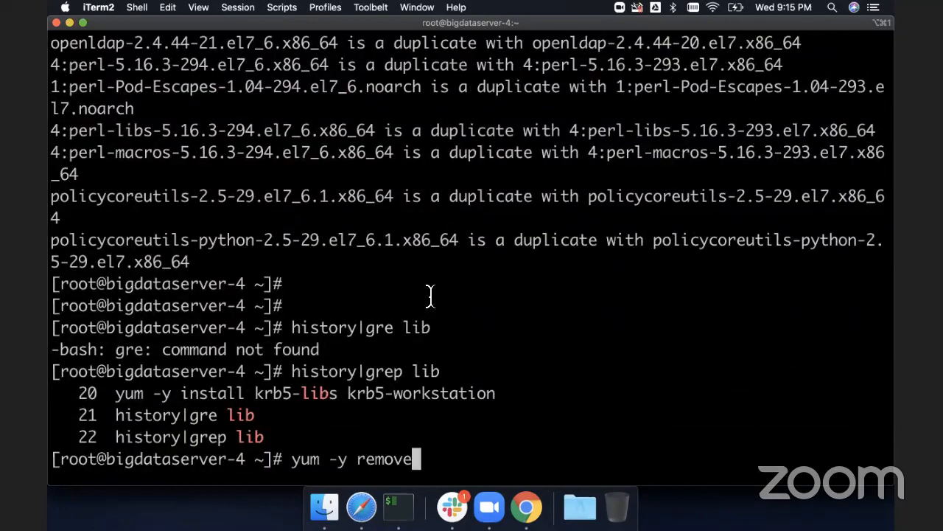
type("libkadm")
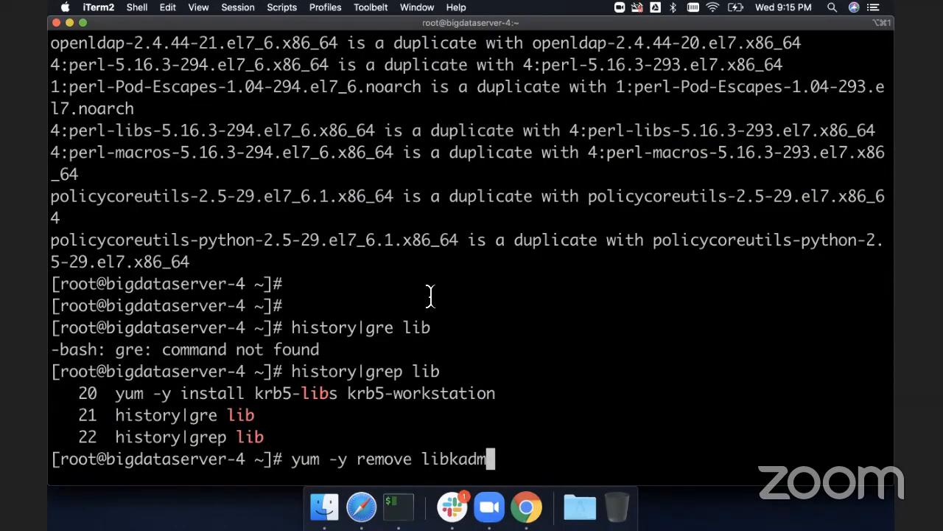
scroll(431, 295, "up", 15)
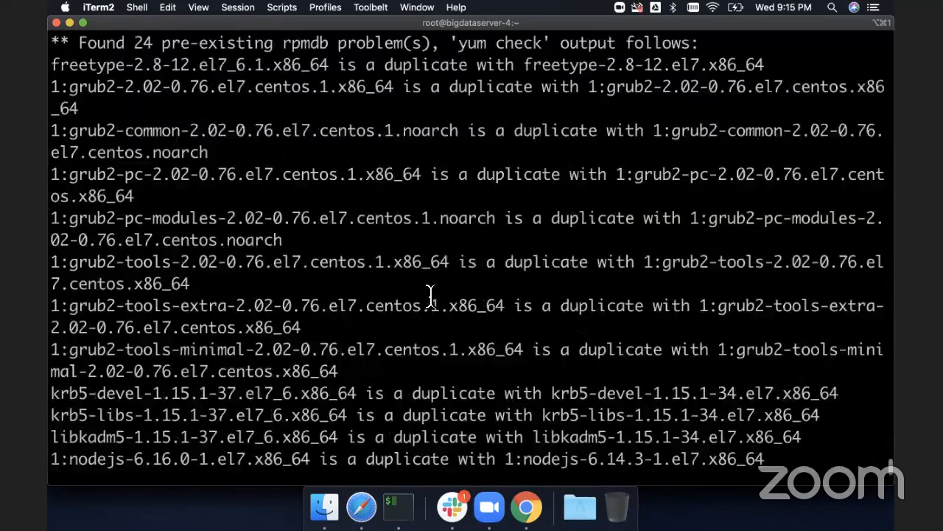
scroll(431, 295, "up", 3)
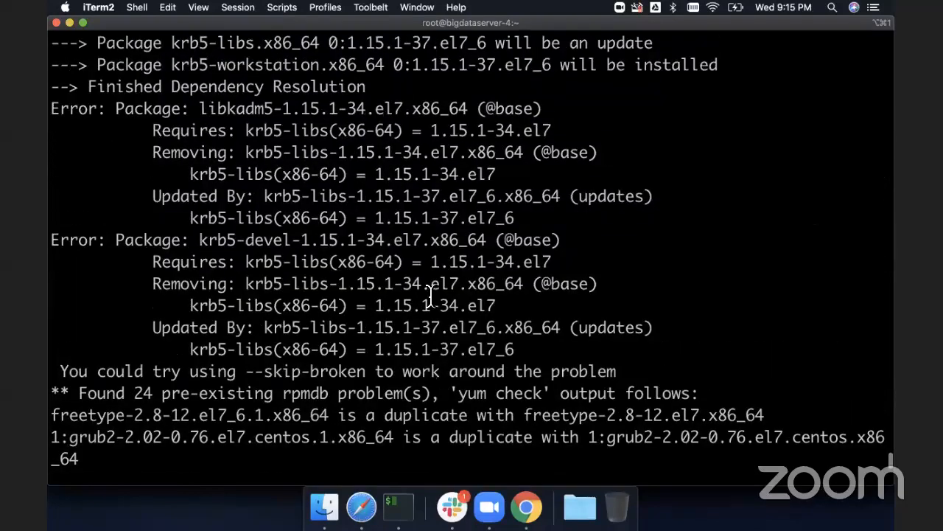
scroll(431, 295, "down", 15)
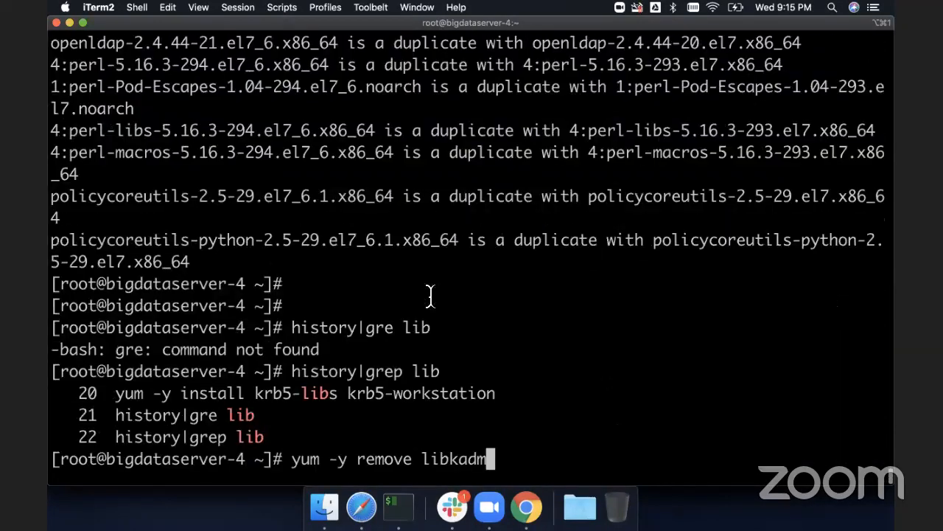
type("5*")
key("Return")
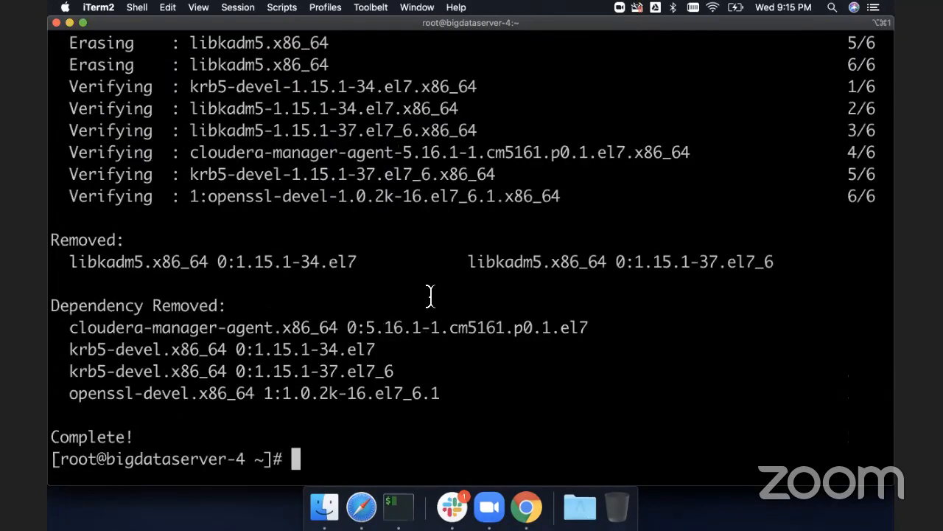
- Rerun the install of krb5-libs and krb5-workstation by recalling it from the shell history
scroll(430, 296, "up", 6)
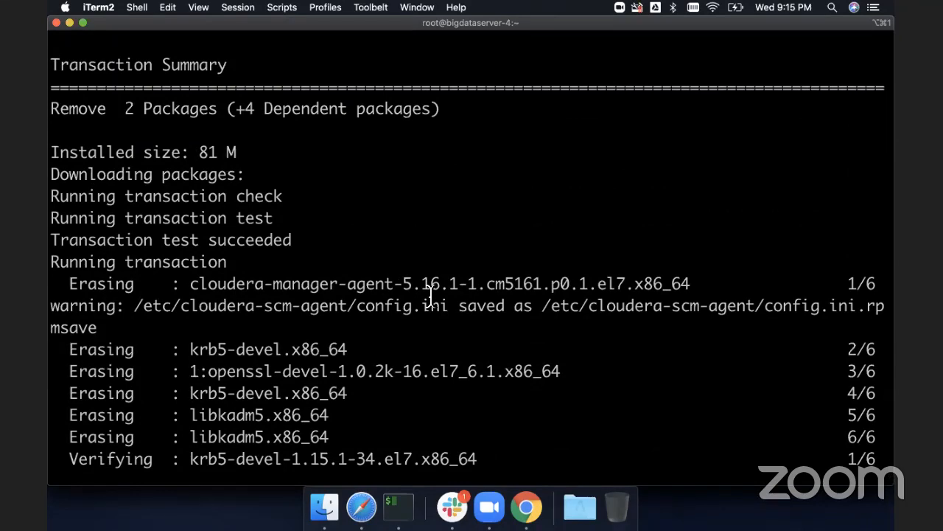
type("history|grep lib")
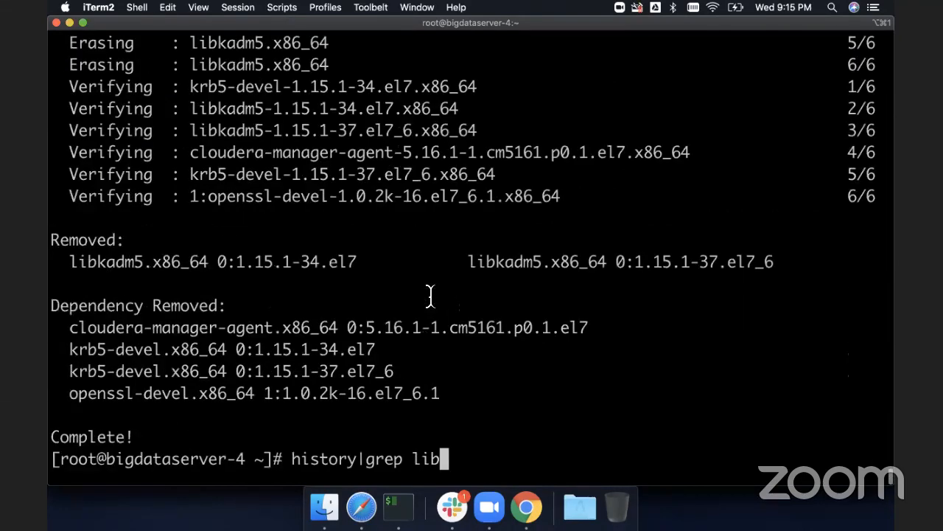
key("Up")
key("Up")
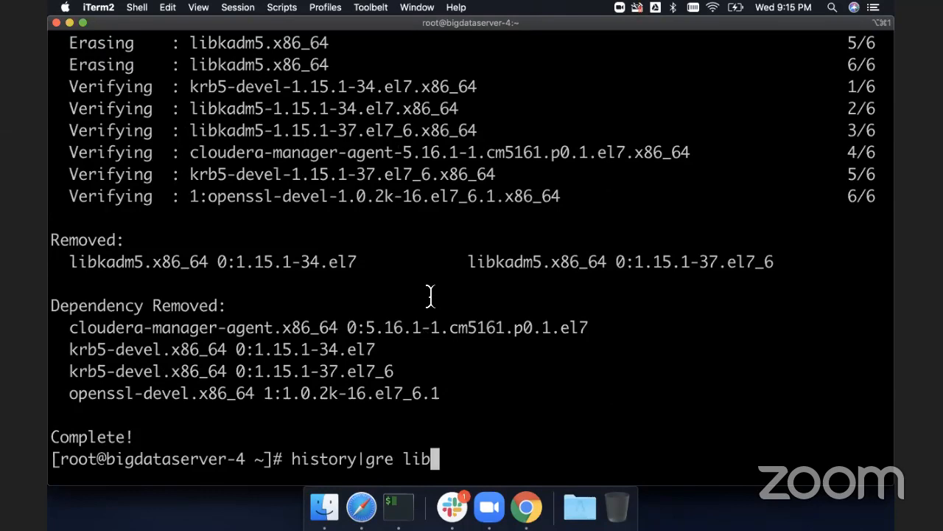
key("Return")
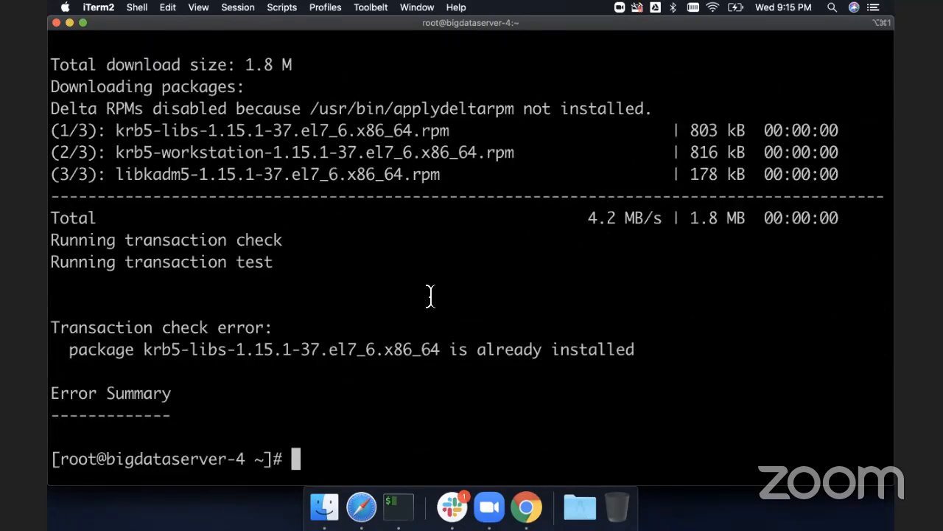
- Try removing the krb5-libs* packages with yum, and rerun yum -y install krb5-libs krb5-workstation
key("Up")
key("Up")
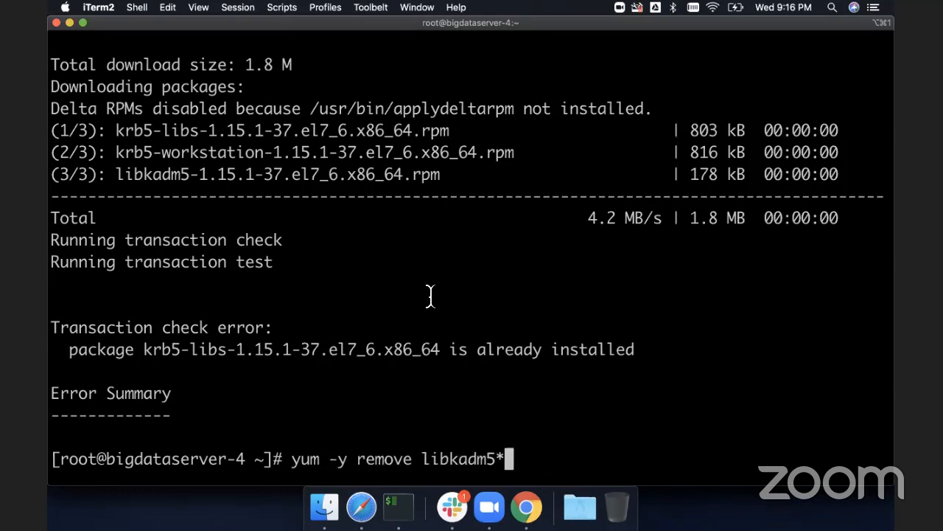
key("BackSpace")
key("BackSpace")
key("BackSpace")
key("BackSpace")
key("BackSpace")
key("BackSpace")
key("BackSpace")
key("BackSpace")
key("BackSpace")
key("BackSpace")
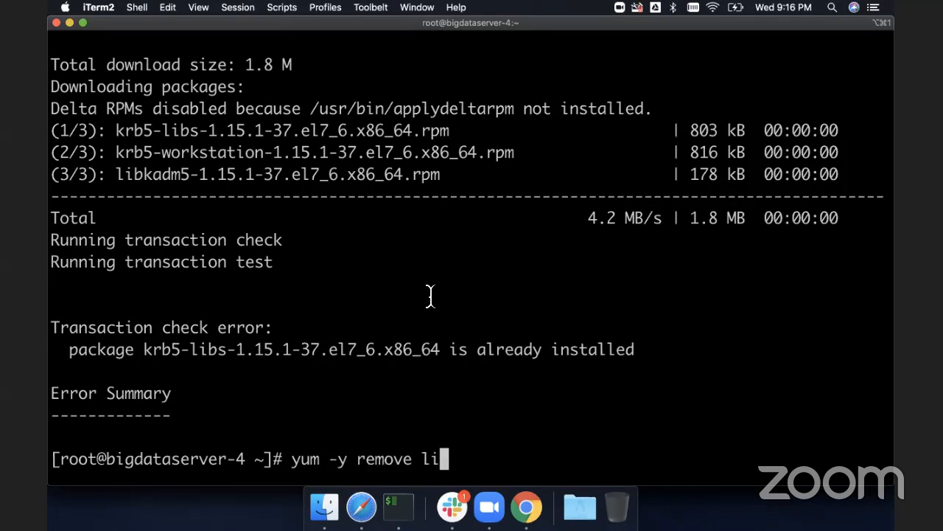
type("krb")
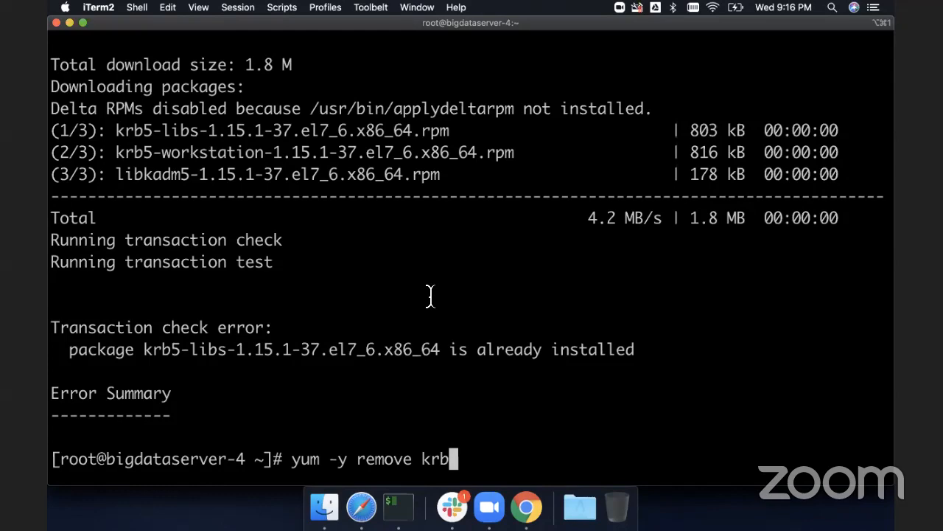
type("5-libs*")
key("Return")
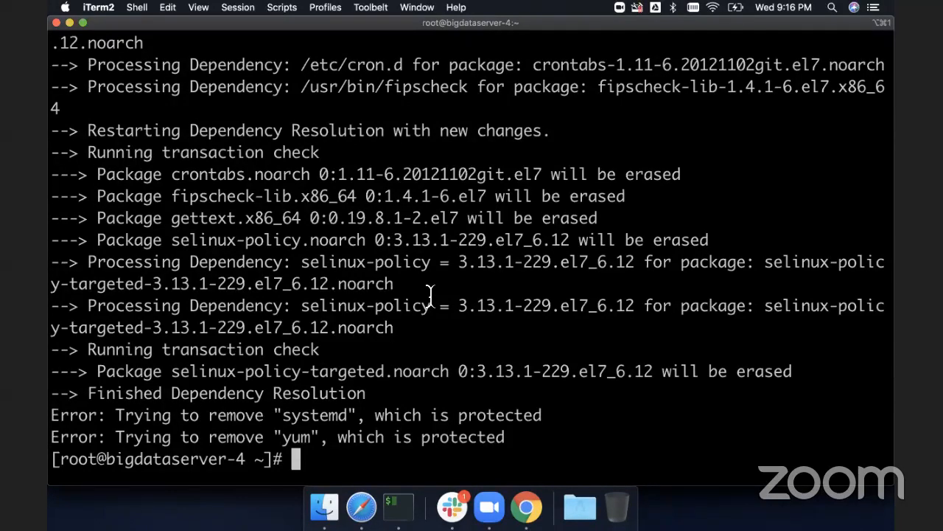
type("yum -y install krb5-libs krb5-workstation")
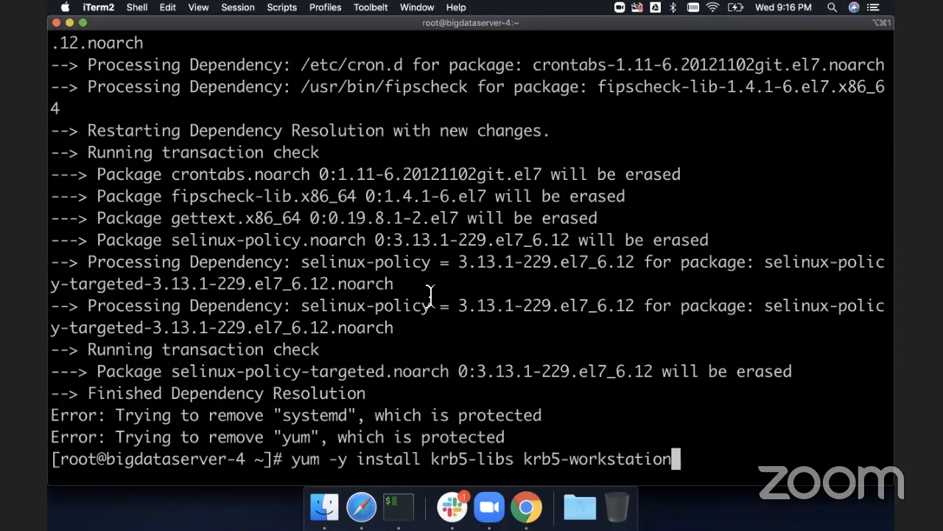
key("Return")
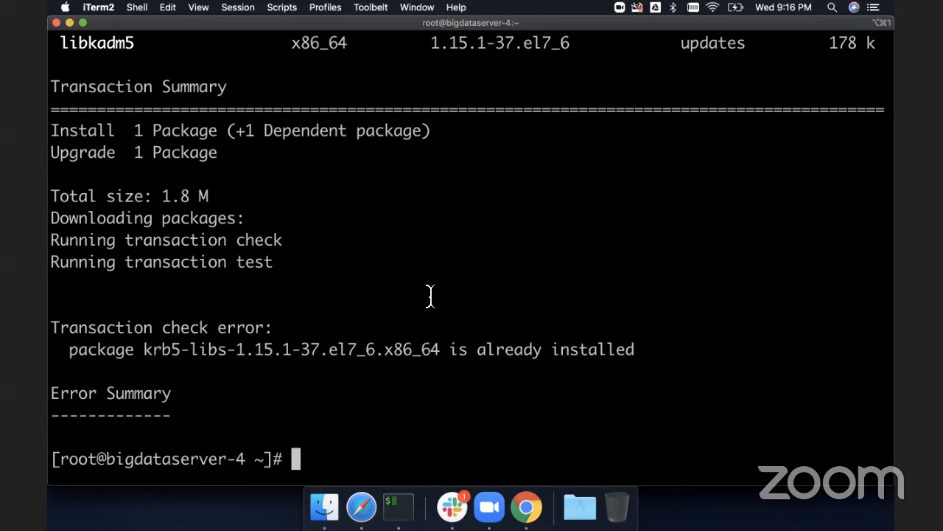
- Leave the Enable Kerberos wizard and log back in to Cloudera Manager as admin with the account password, returning Home
key("super+Tab")
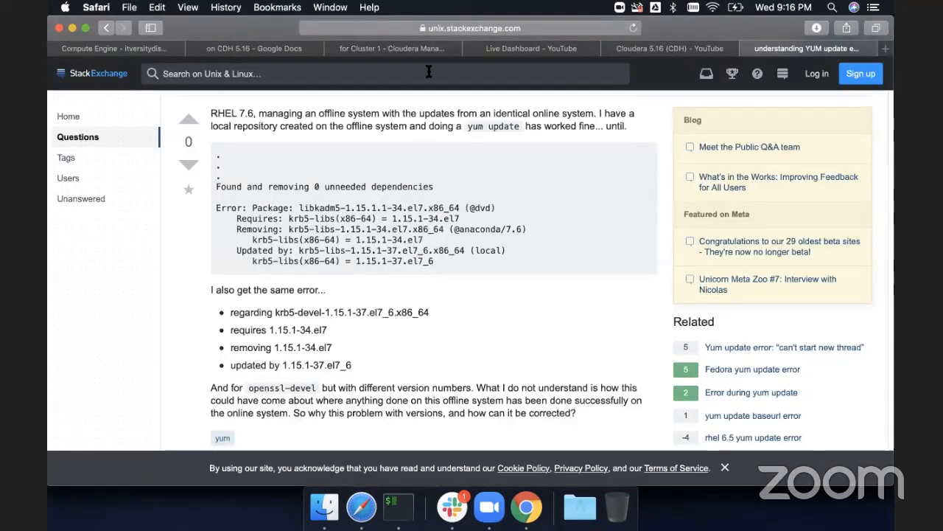
left_click(377, 51)
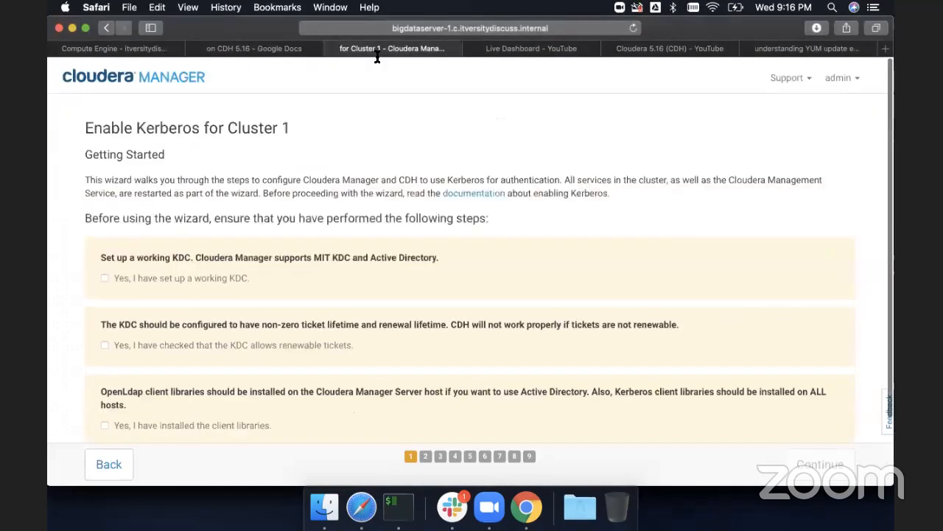
left_click(109, 464)
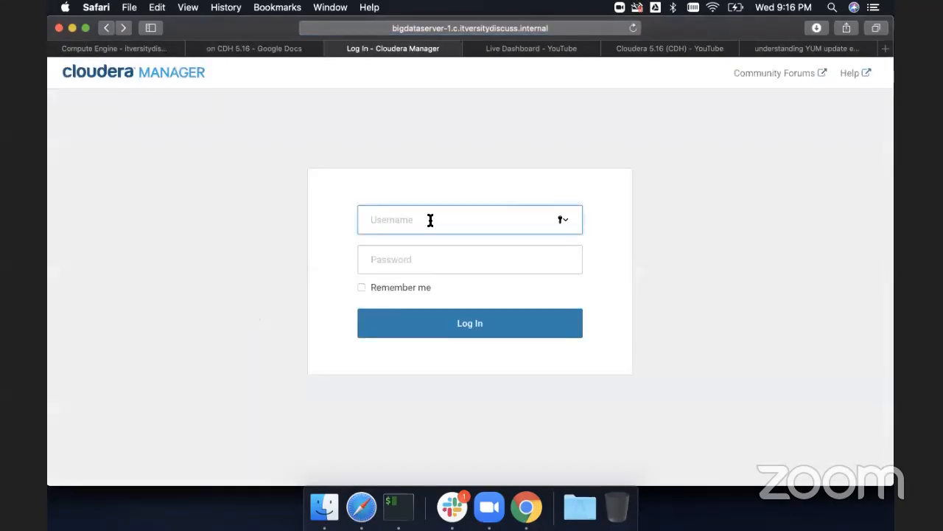
type("admin")
key("Tab")
type("*********")
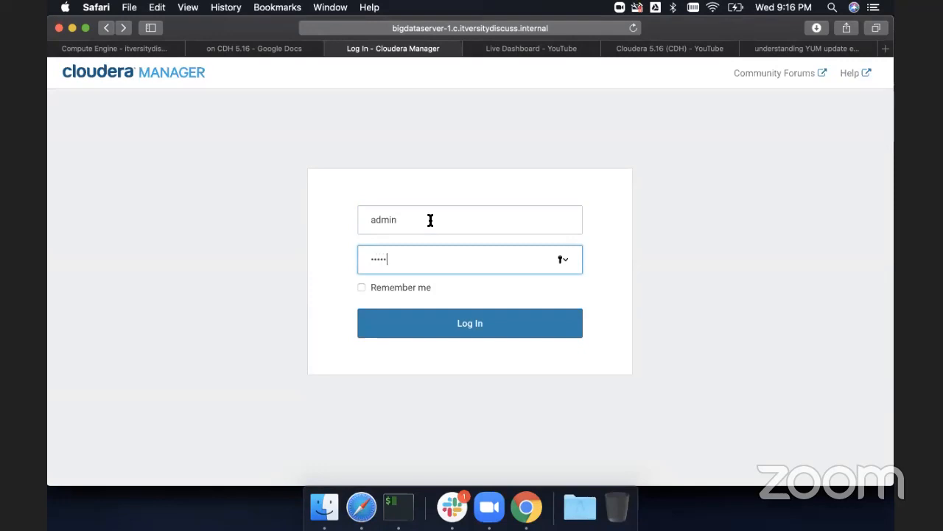
key("Return")
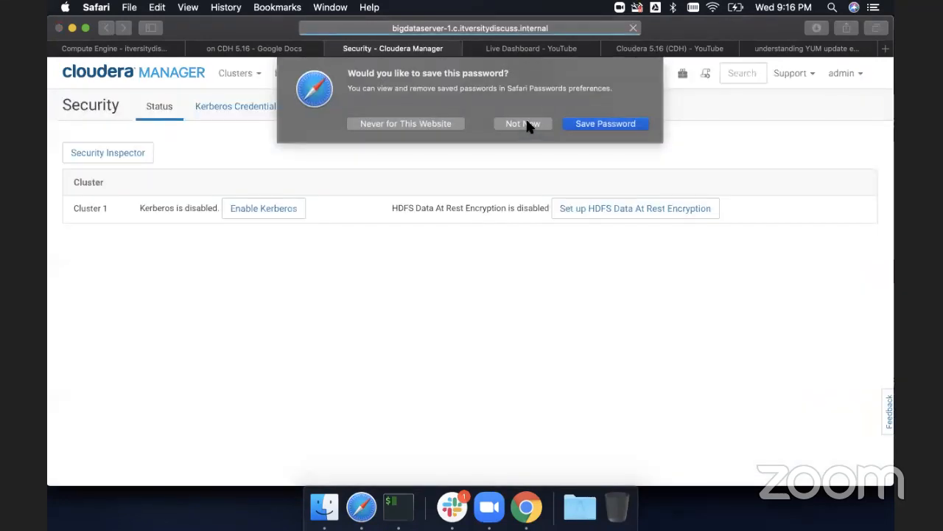
left_click(525, 124)
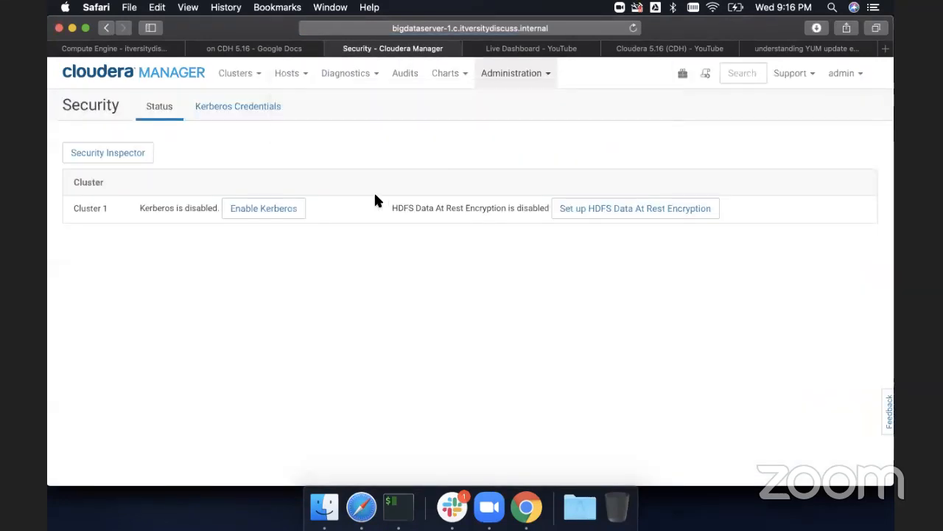
left_click(123, 76)
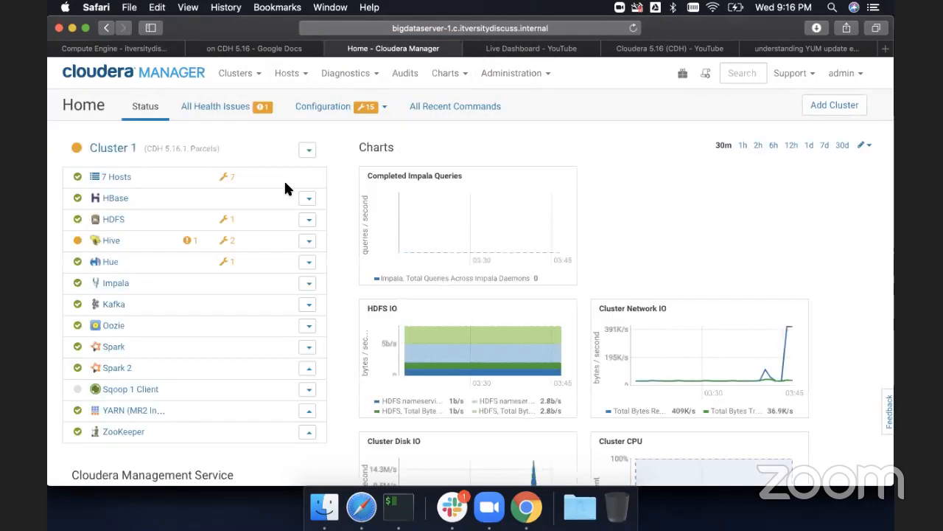
- Scroll through the yum remove output to review which packages it would erase
key("super+Tab")
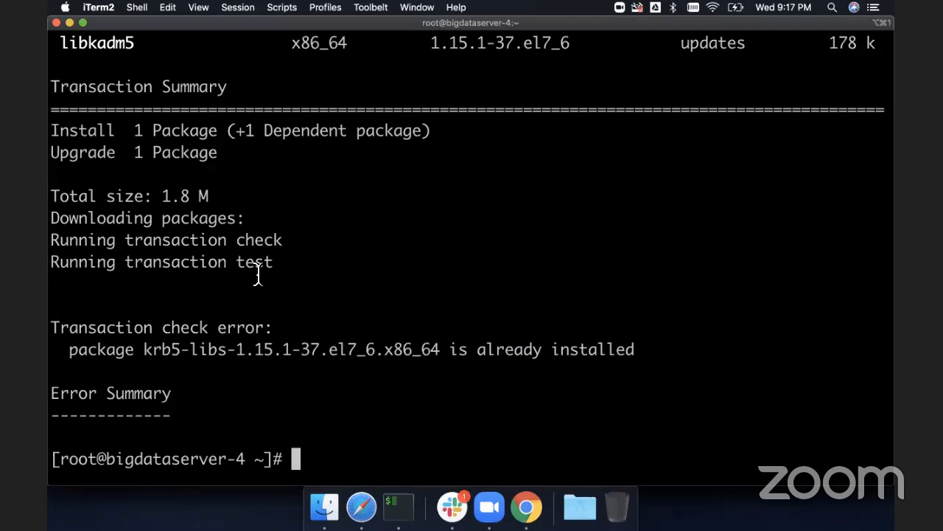
scroll(258, 274, "up", 5)
scroll(258, 274, "down", 5)
scroll(258, 274, "up", 6)
scroll(258, 274, "up", 10)
scroll(258, 274, "down", 3)
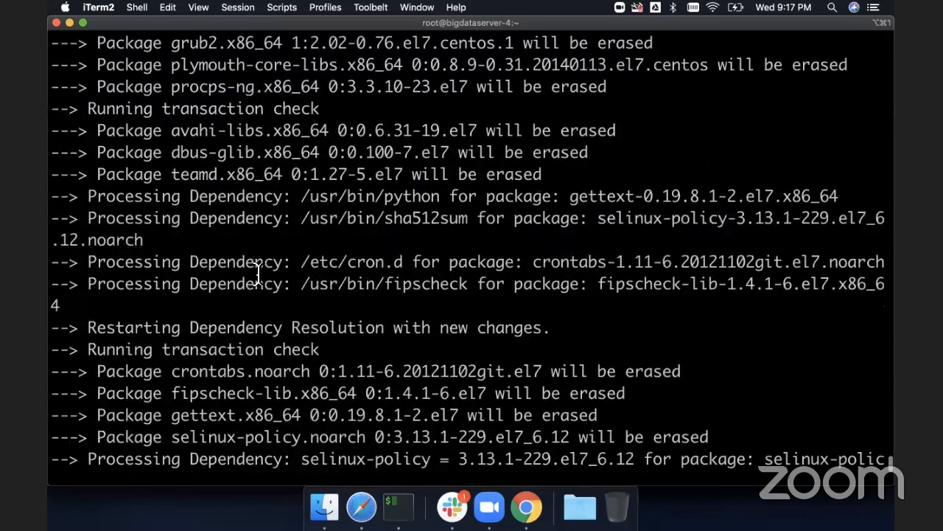
scroll(258, 275, "down", 1)
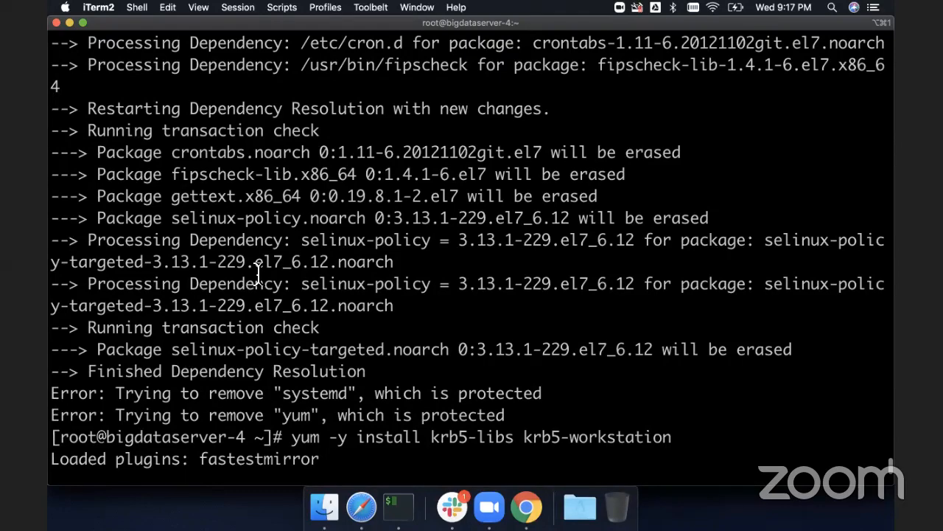
scroll(258, 274, "up", 10)
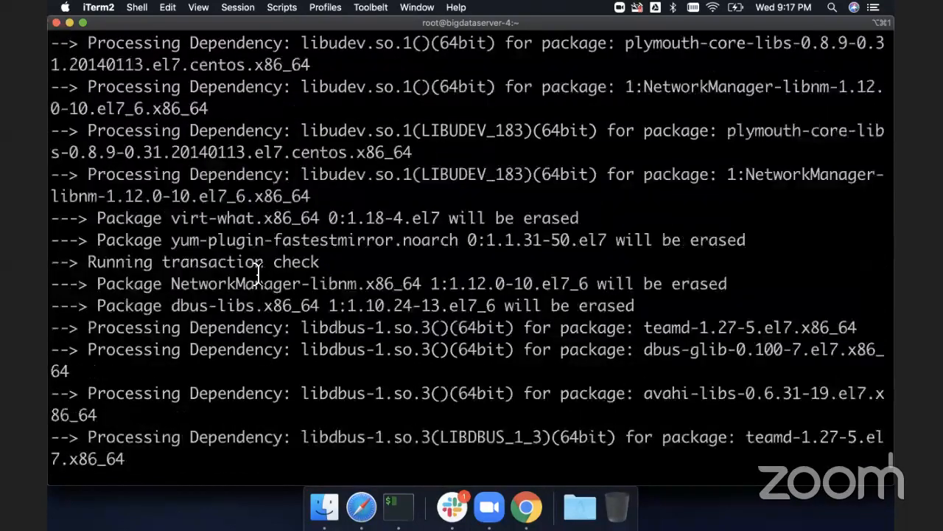
scroll(258, 274, "up", 20)
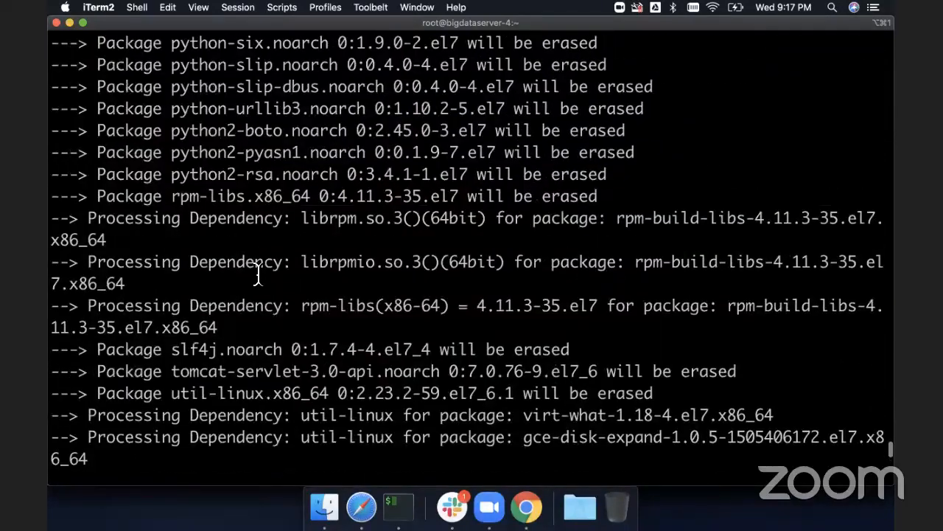
scroll(258, 275, "down", 20)
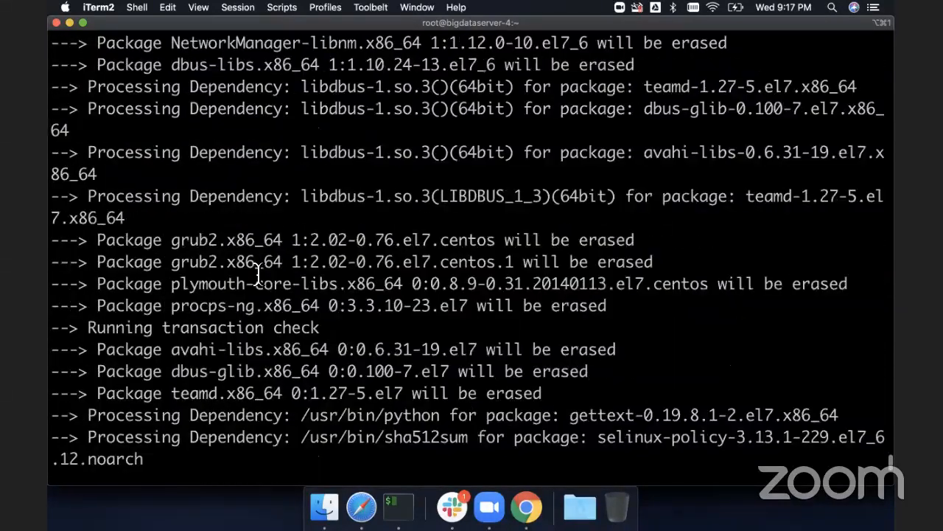
key("Up")
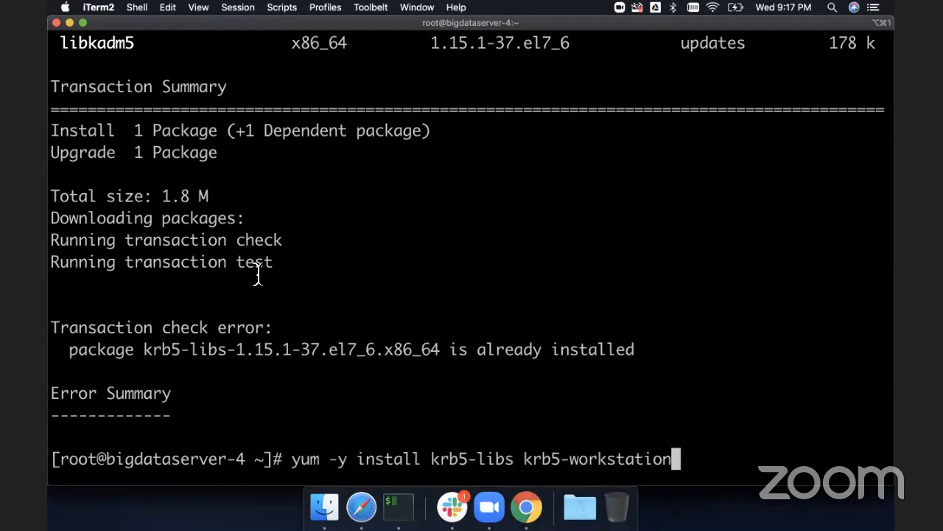
key("Up")
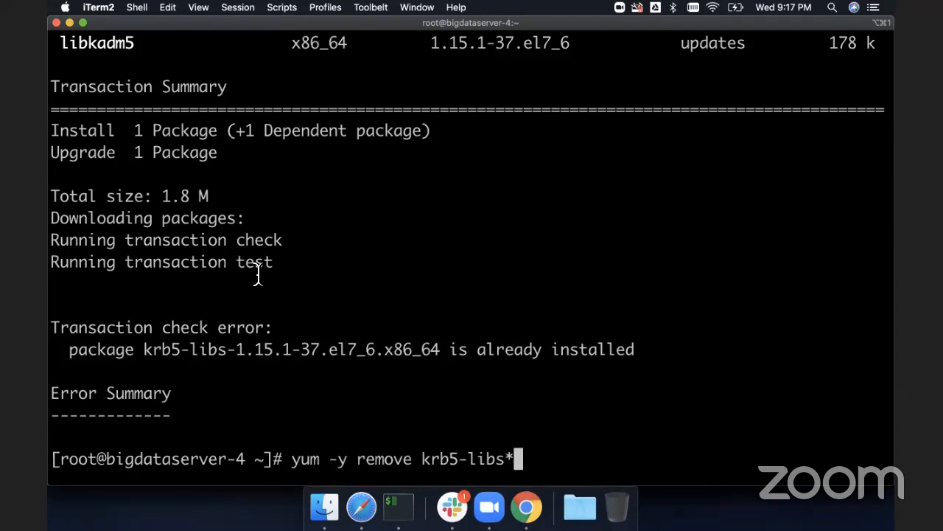
key("Down")
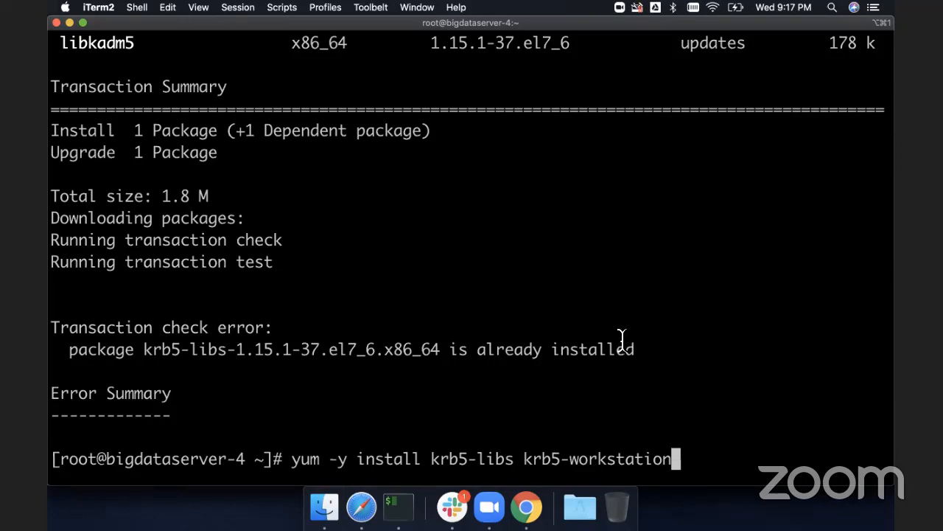
key("ctrl+u")
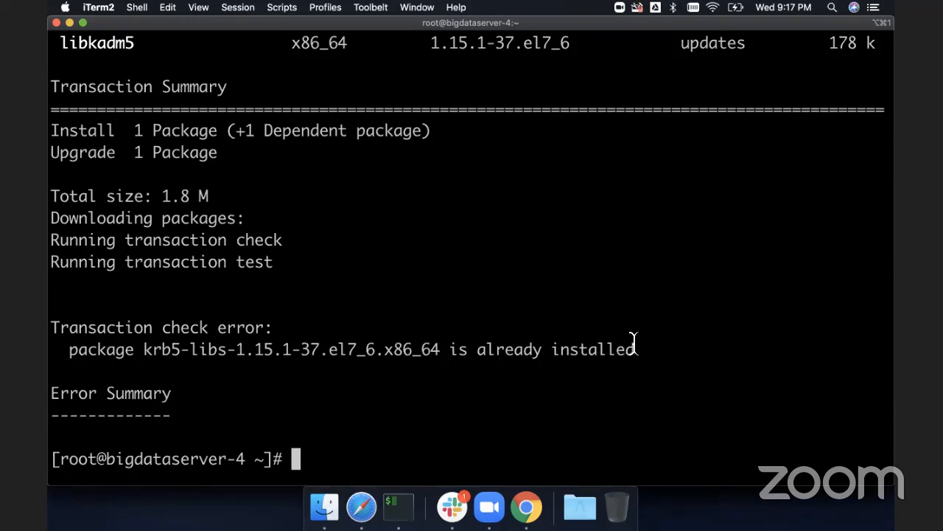
- Display the SELinux configuration file /etc/selinux/config in the terminal
type("cat /etc/selinux/")
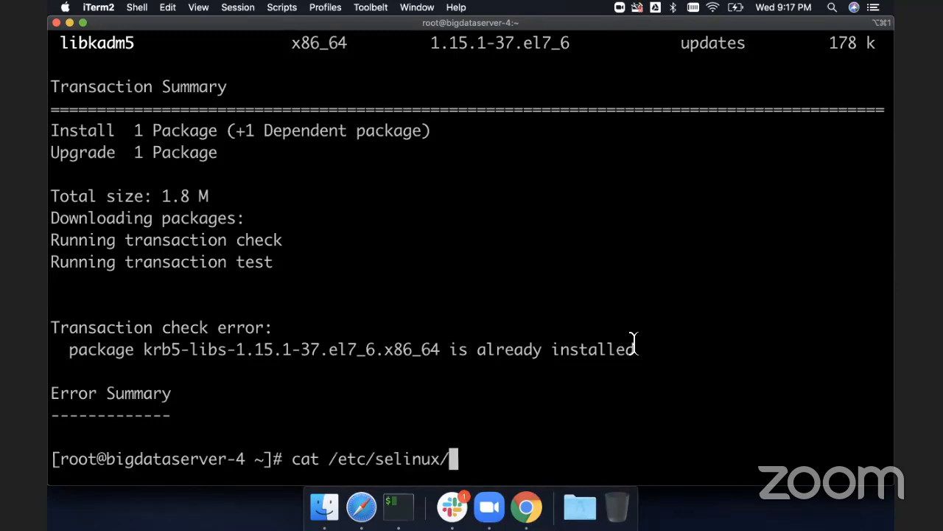
type("config")
key("Return")
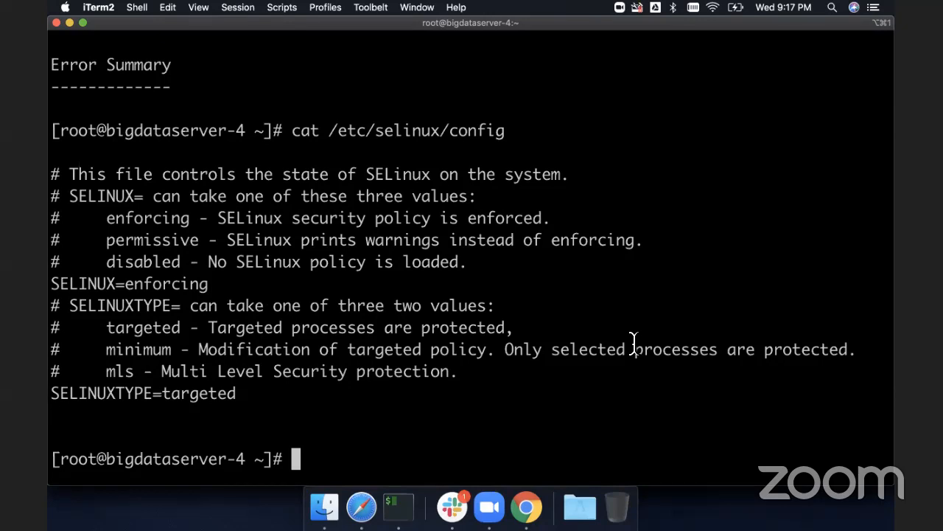
- Run yum -y update krb5-libs krb5-workstation by editing the recalled install command
key("Up")
key("Up")
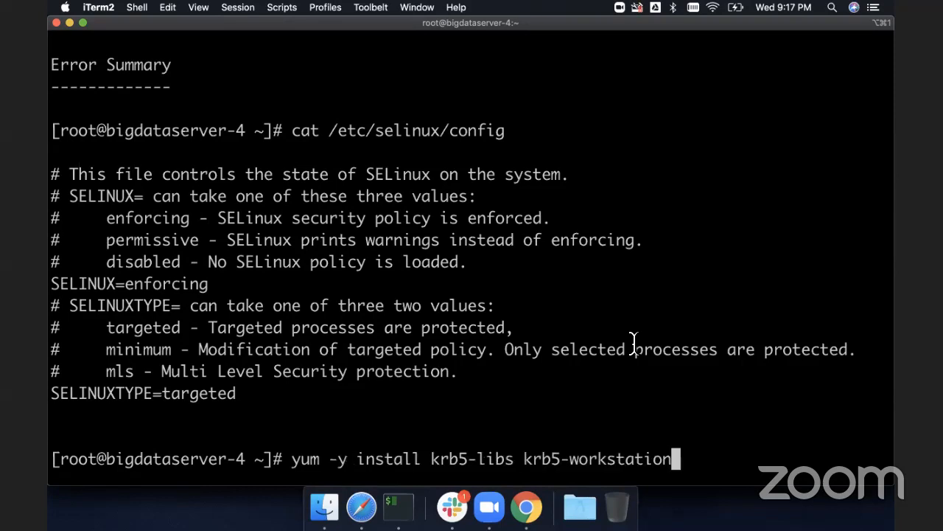
key("Left")
key("Left")
key("Left")
key("Left")
key("Left")
key("Left")
key("Left")
key("Left")
key("Left")
key("Left")
key("Left")
key("Left")
key("Left")
key("Left")
key("Left")
key("Left")
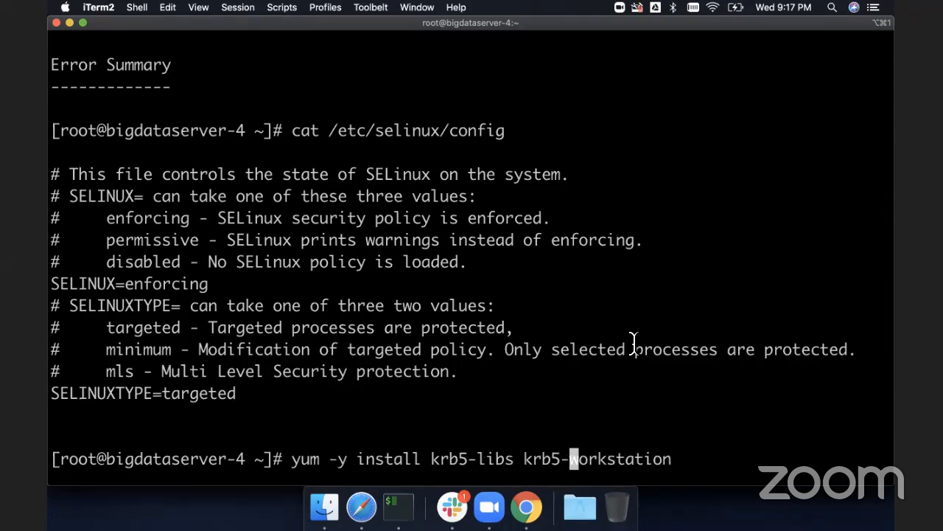
key("Left")
key("Left")
key("Left")
key("Left")
key("Left")
key("Left")
key("Left")
key("Left")
key("Left")
key("Left")
key("Left")
key("Left")
key("Right")
key("BackSpace")
key("BackSpace")
key("BackSpace")
key("BackSpace")
key("BackSpace")
key("BackSpace")
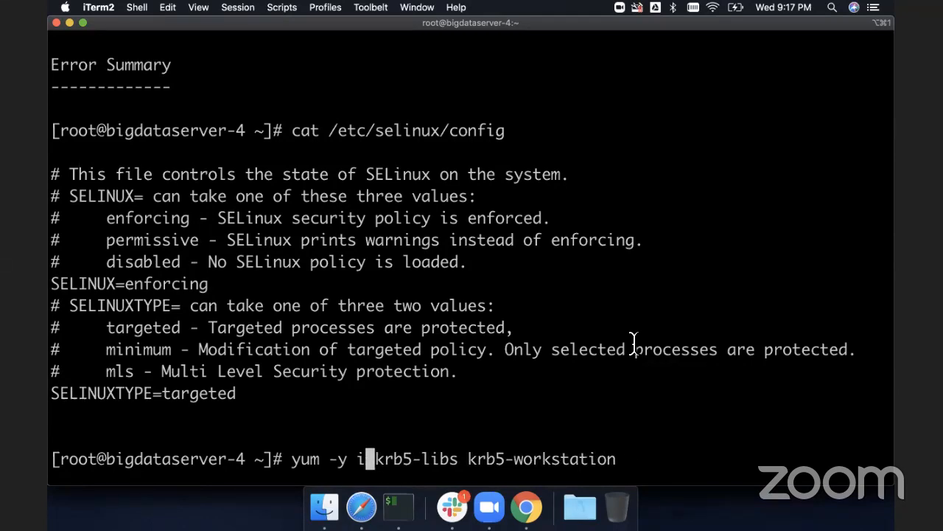
key("BackSpace")
type("update")
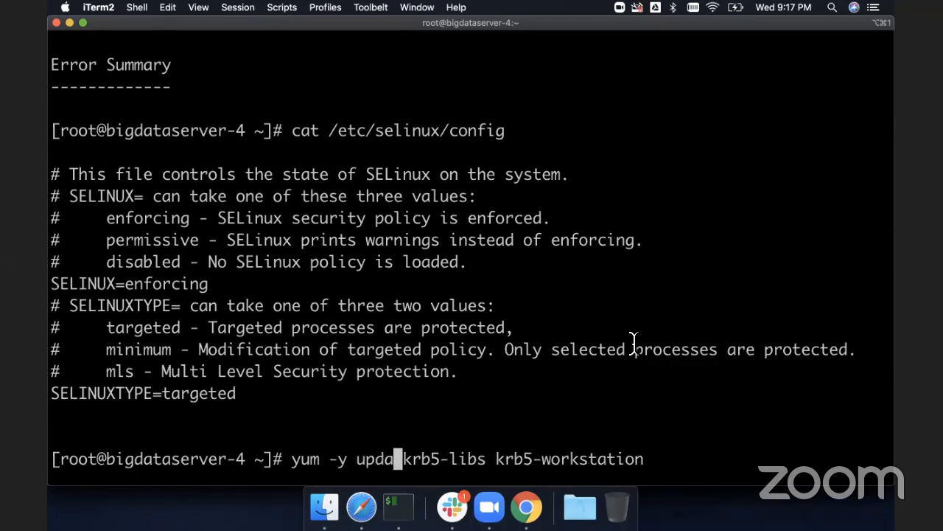
key("Return")
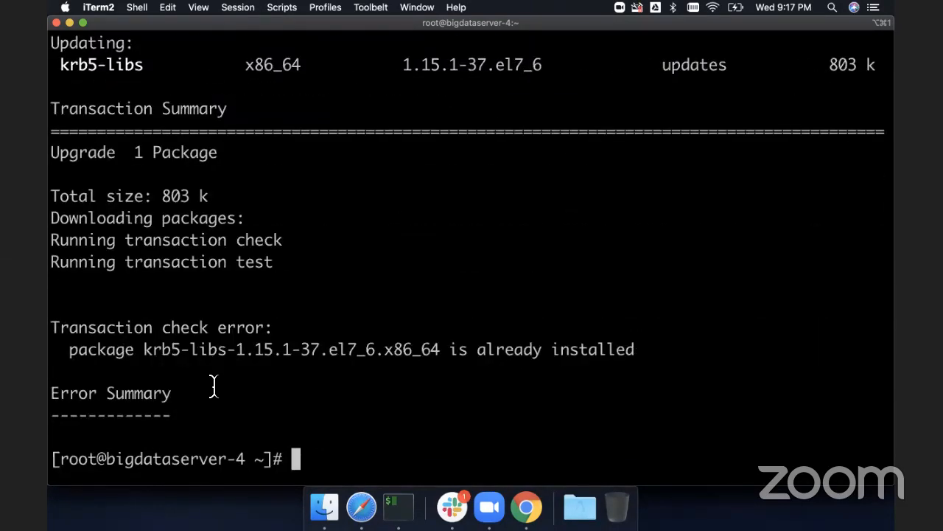
- Copy the krb5-libs transaction check error line and switch to the browser
left_click_drag(66, 348, 636, 347)
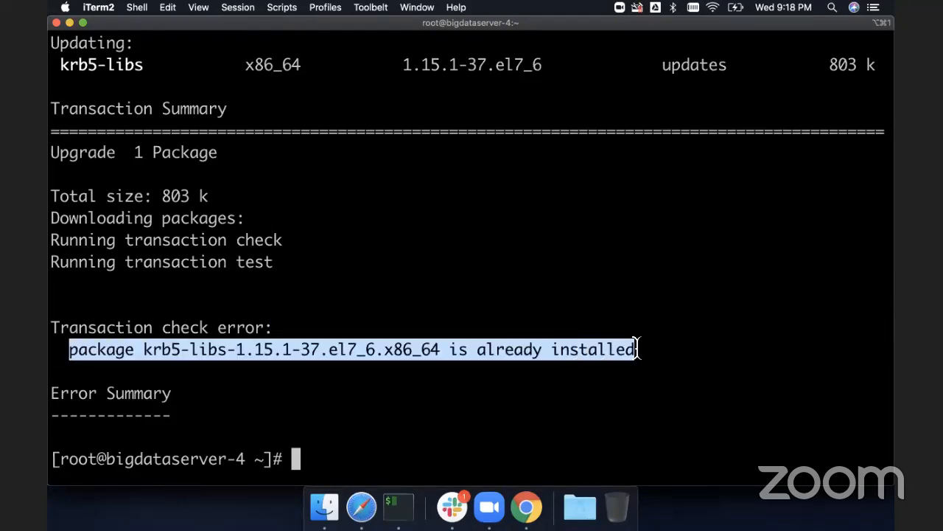
key("super+c")
key("super+Tab")
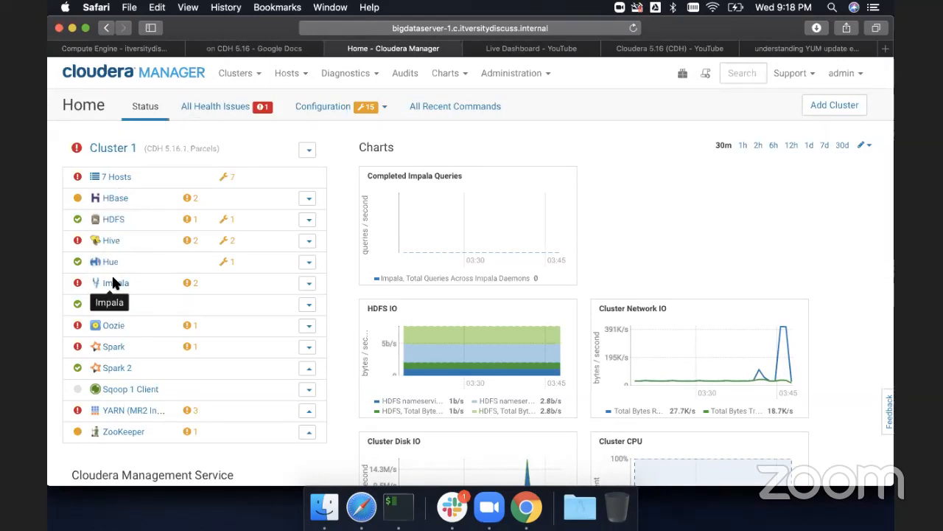
- Open the YARN service status and its ResourceManager instances list, then return to the Cloudera Manager Home page
left_click(112, 414)
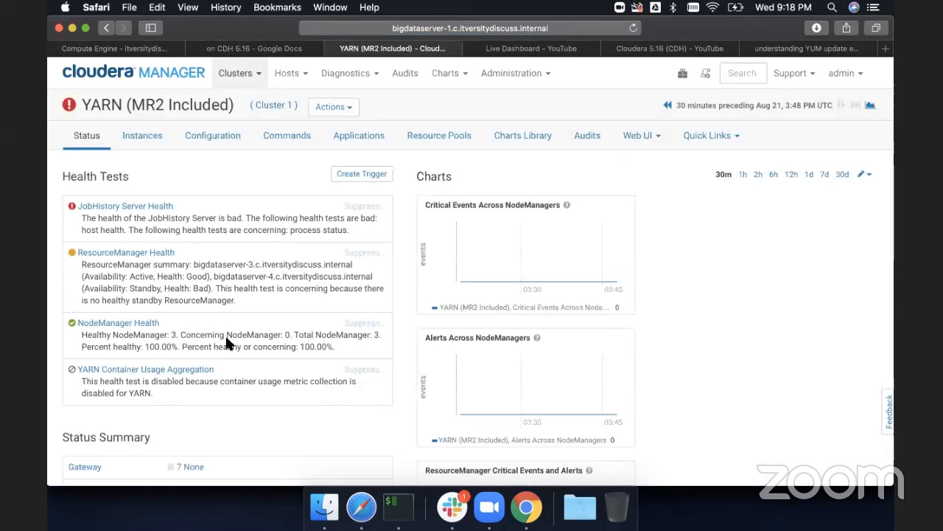
scroll(226, 340, "down", 5)
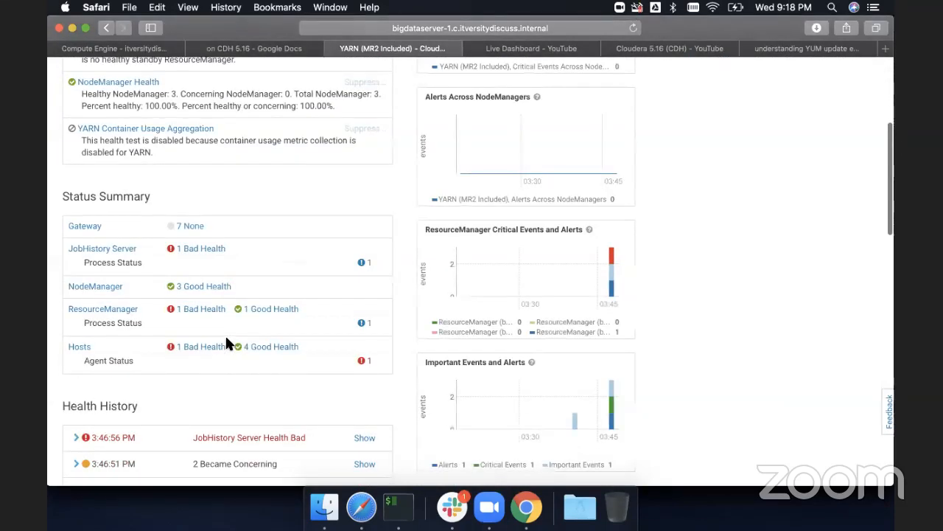
left_click(118, 312)
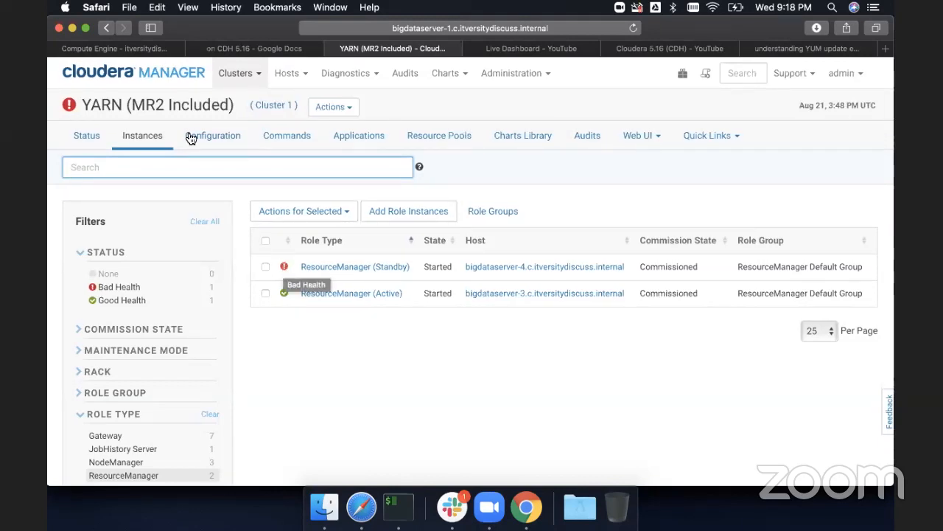
left_click(114, 68)
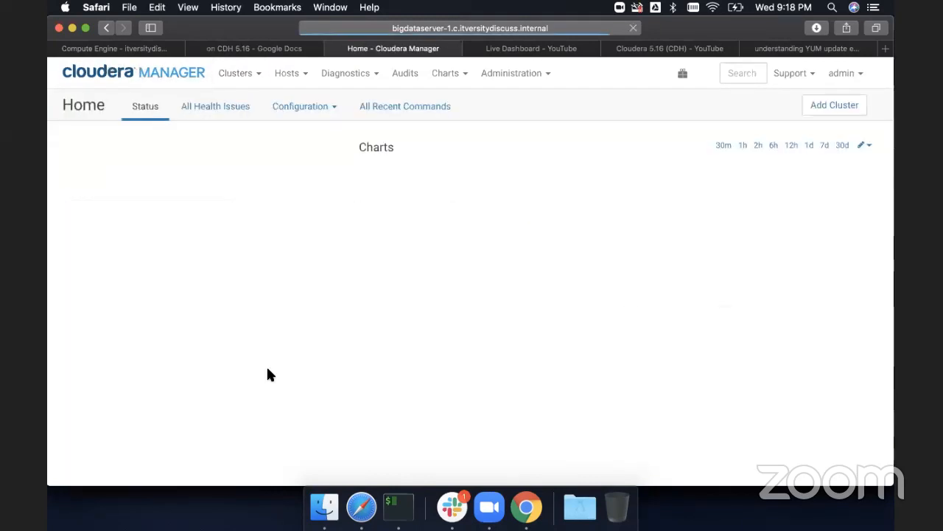
- Restart the YARN (MR2 Included) service from the Cluster 1 services list and confirm the restart
scroll(269, 372, "down", 3)
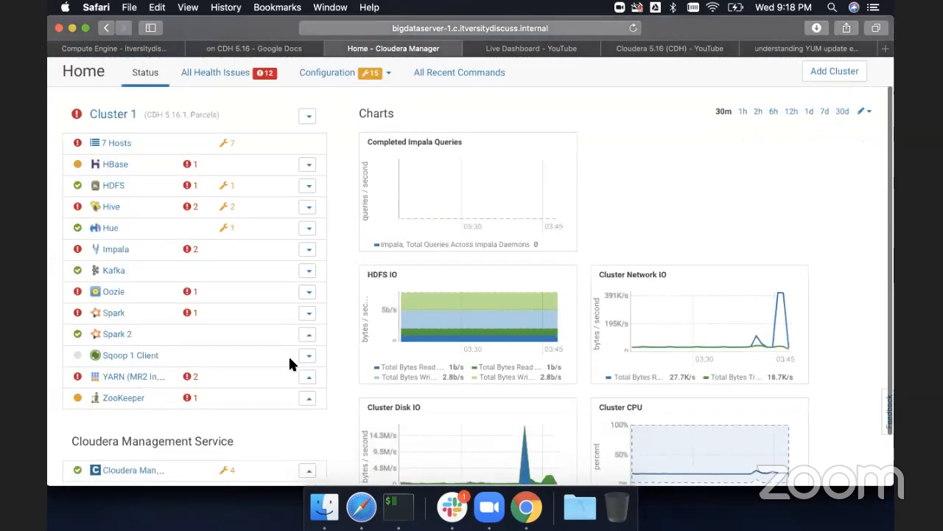
left_click(309, 347)
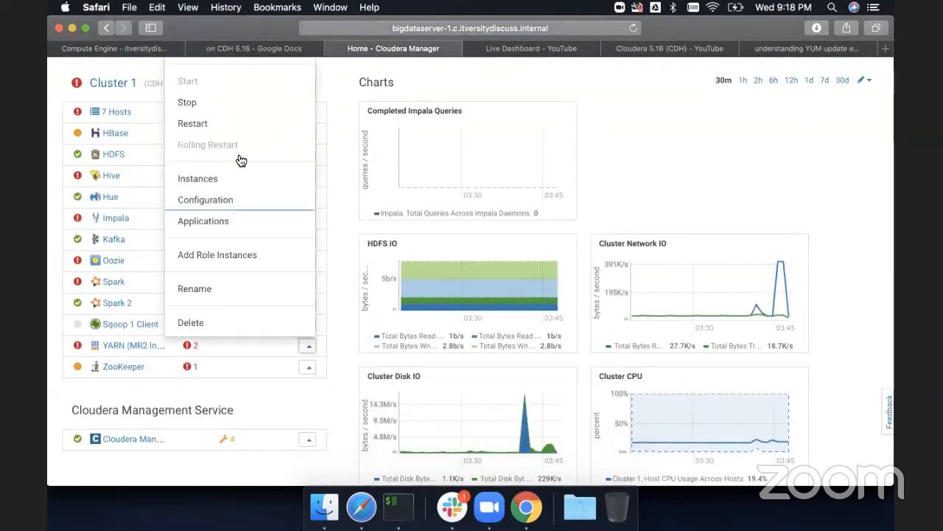
left_click(233, 129)
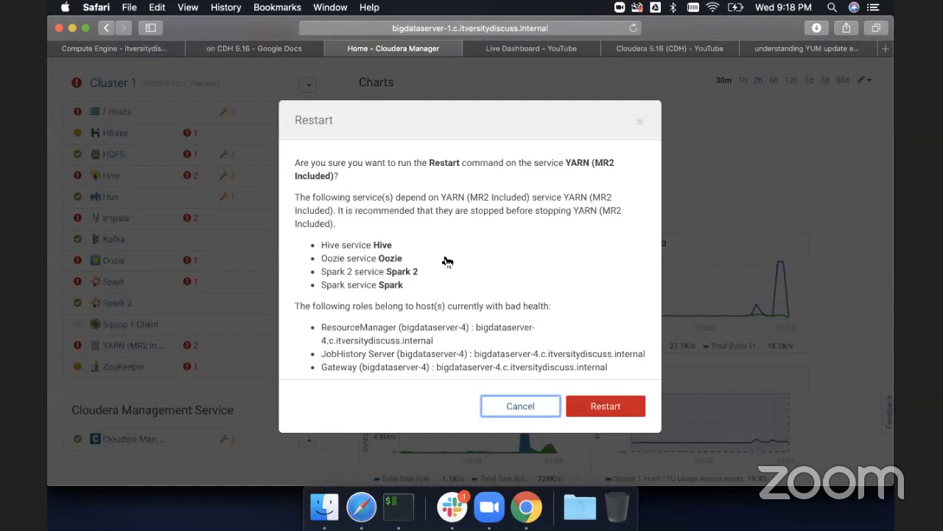
left_click(601, 406)
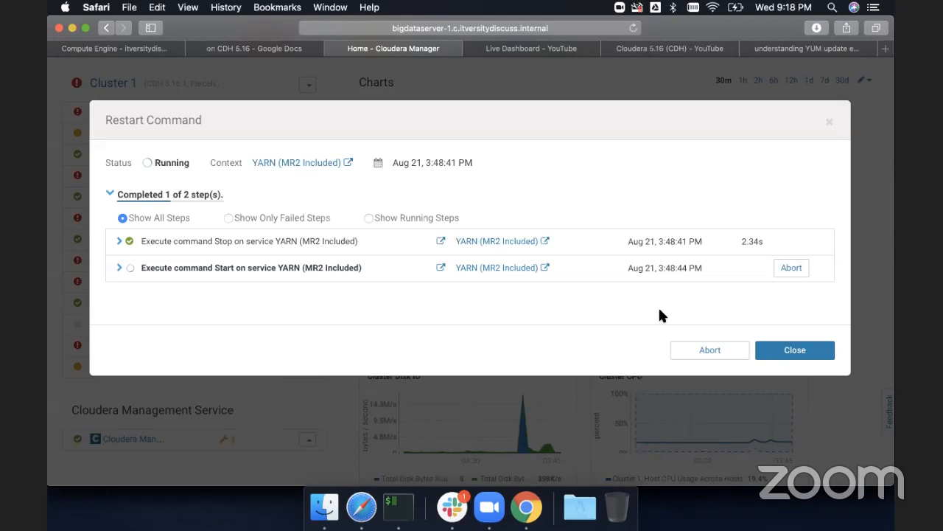
- Expand the restart command's steps to inspect the ResourceManager and JobHistory Server starts on bigdataserver-4, then return to iTerm
left_click(120, 241)
left_click(120, 305)
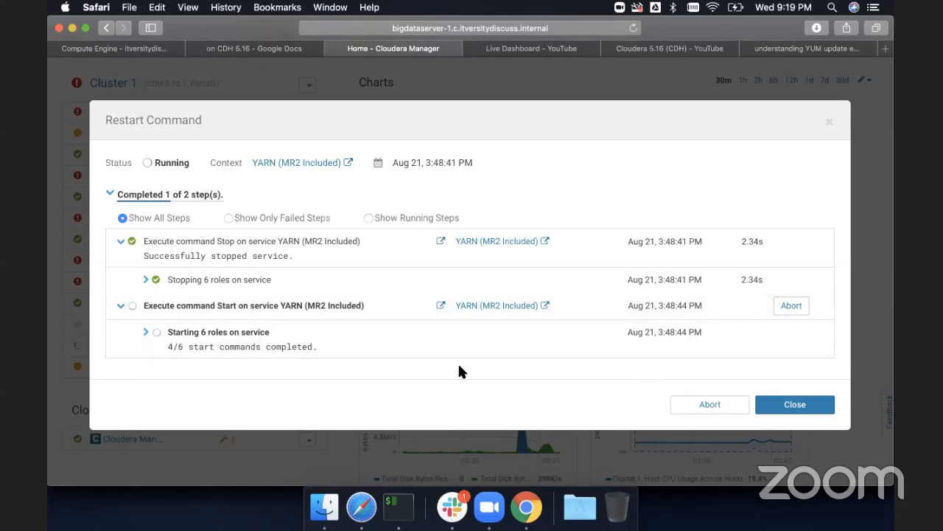
left_click(145, 332)
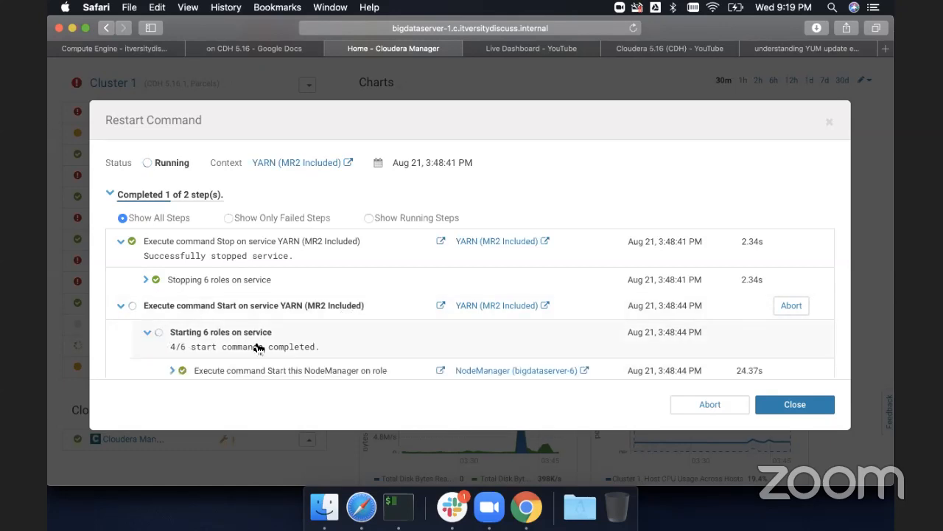
scroll(258, 348, "down", 8)
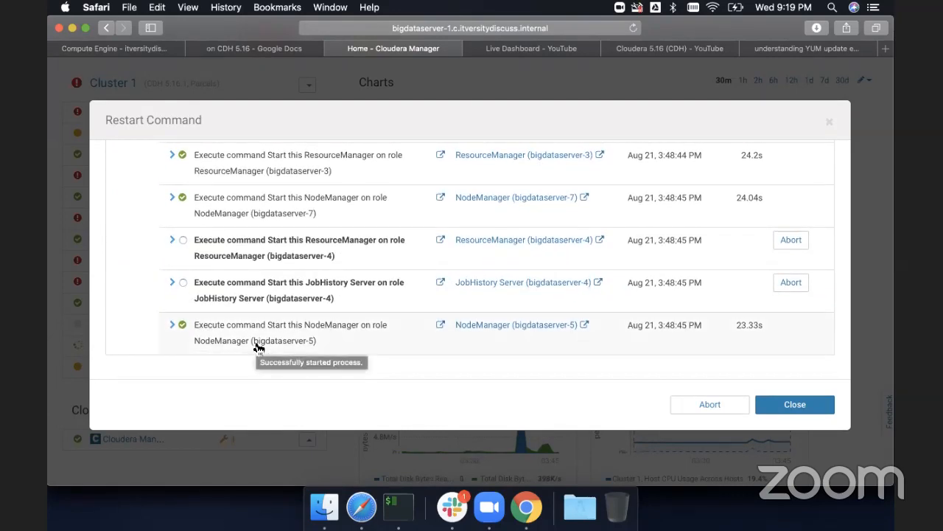
scroll(257, 347, "down", 3)
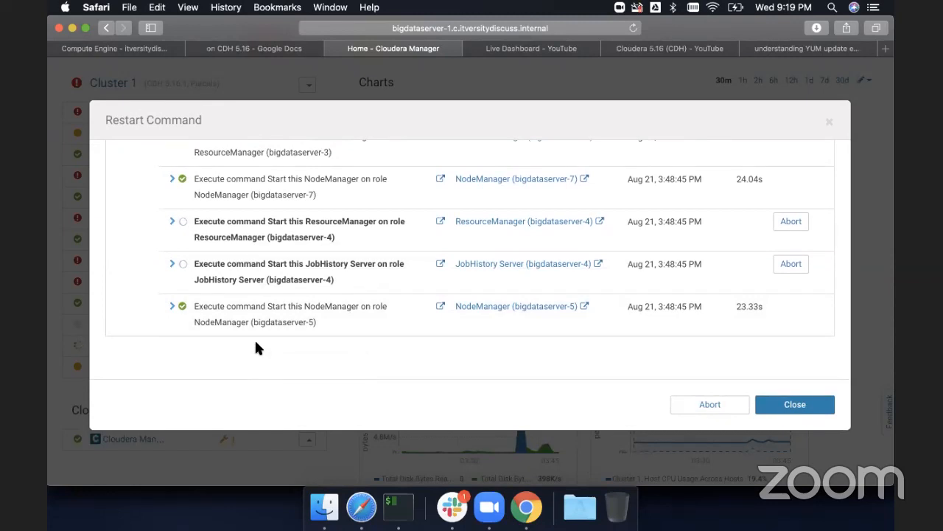
left_click(173, 224)
scroll(203, 248, "down", 1)
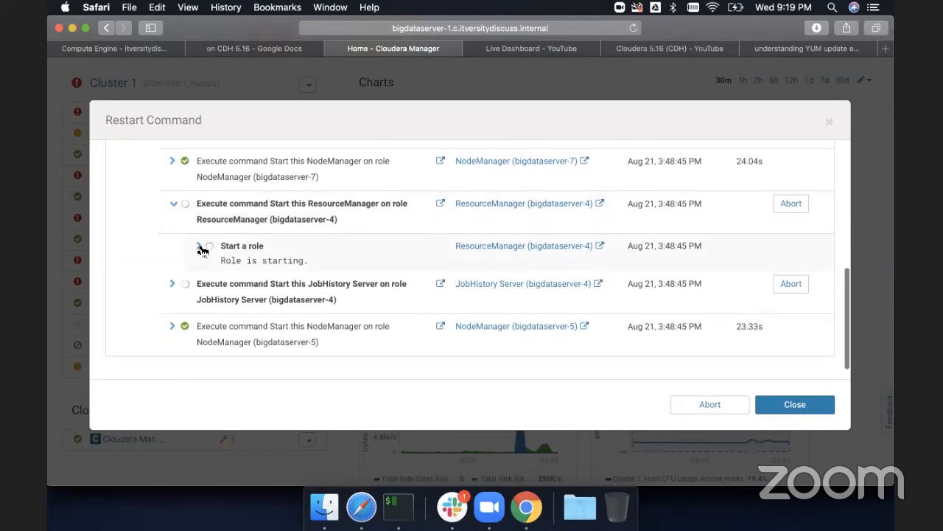
left_click(200, 246)
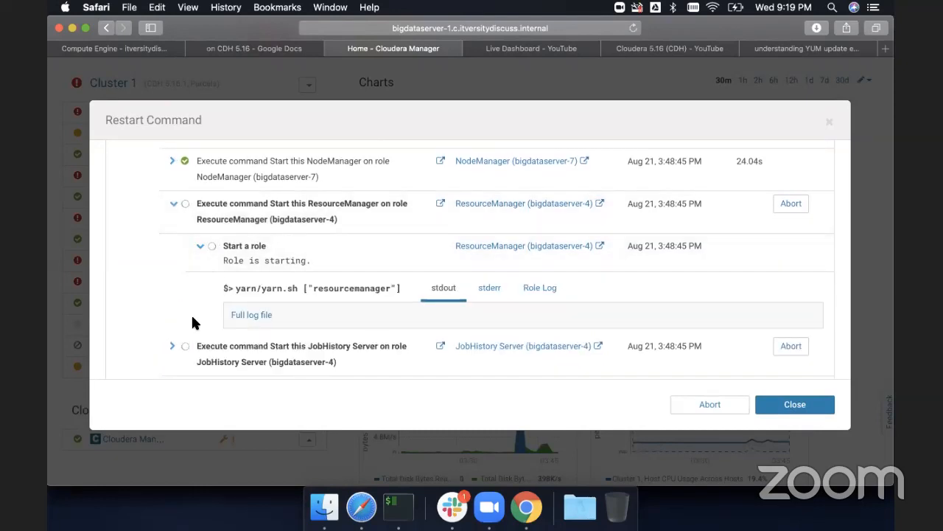
left_click(172, 346)
scroll(213, 329, "down", 5)
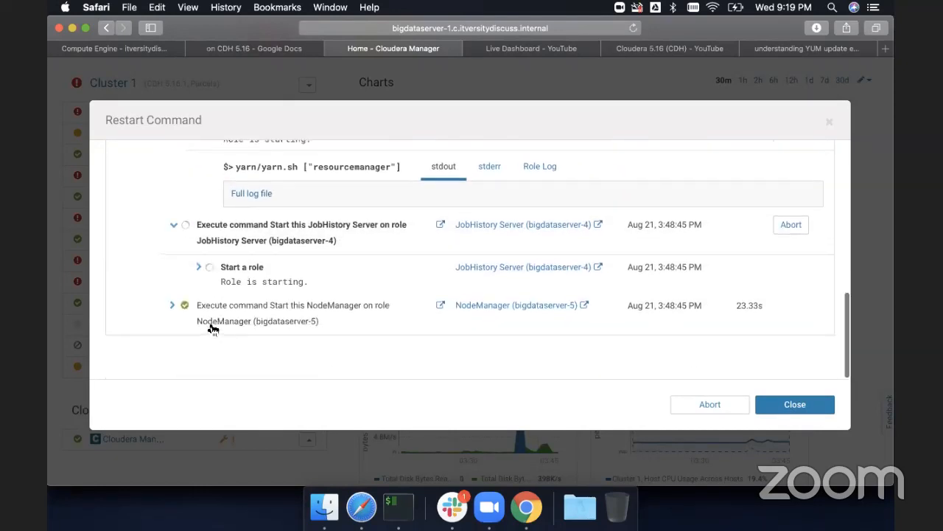
left_click(199, 270)
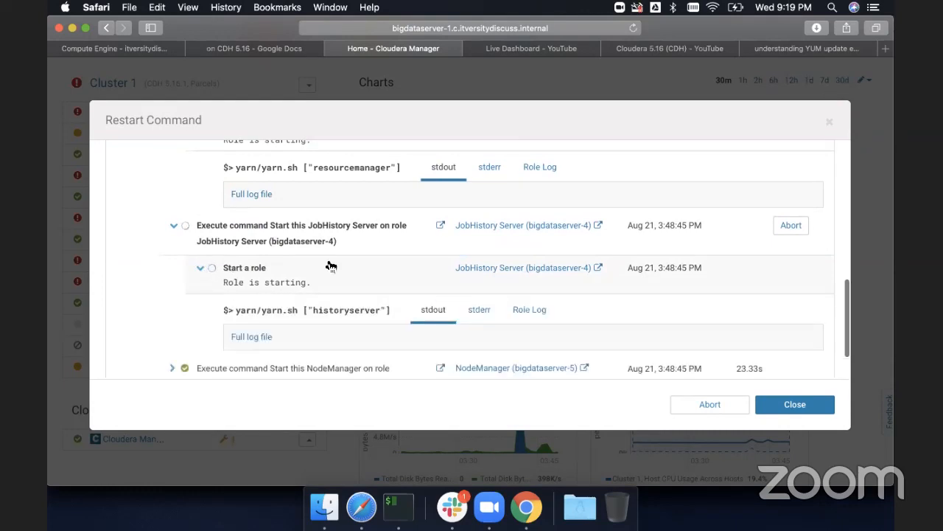
left_click(477, 315)
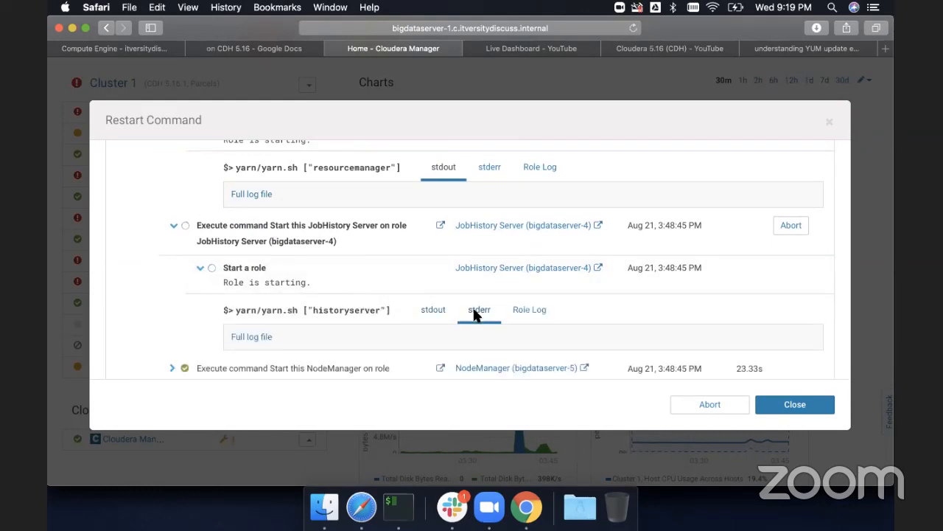
scroll(484, 312, "up", 6)
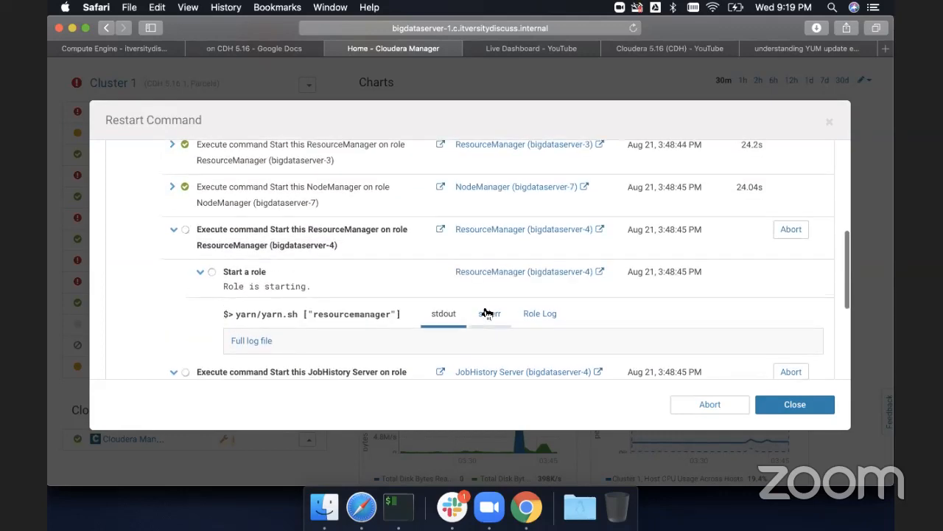
scroll(484, 313, "up", 1)
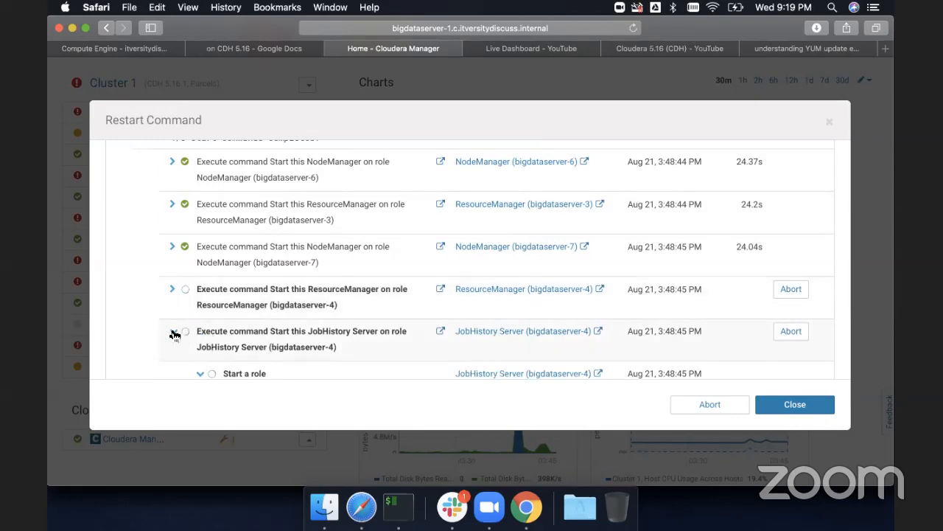
left_click(174, 332)
scroll(250, 331, "down", 2)
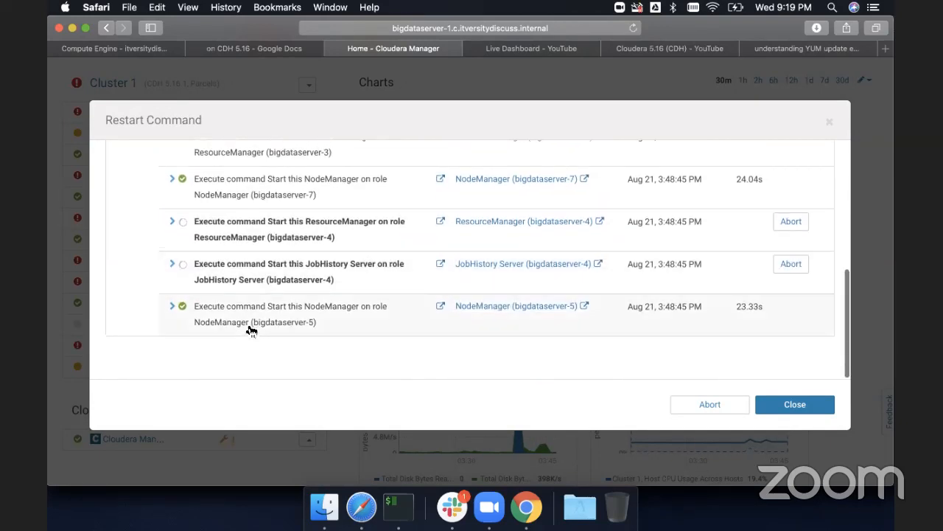
scroll(251, 331, "up", 1)
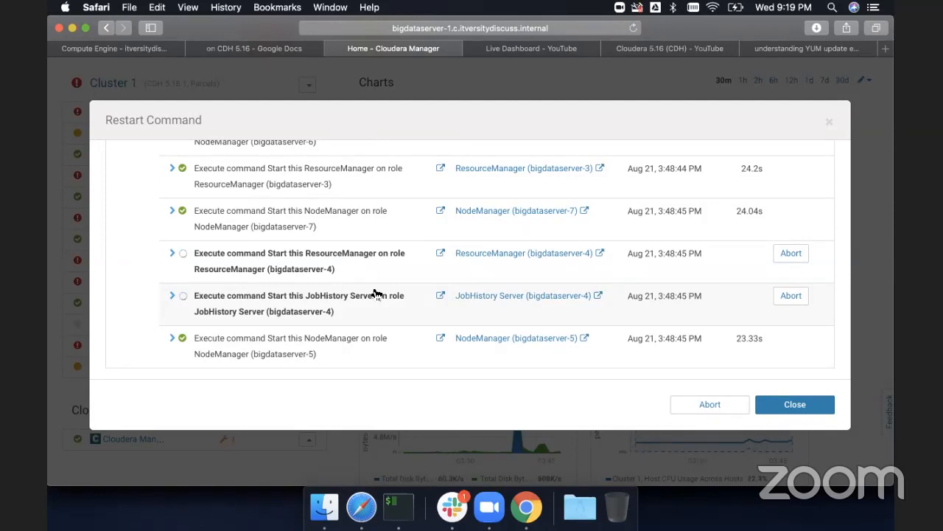
left_click(401, 509)
left_click(427, 415)
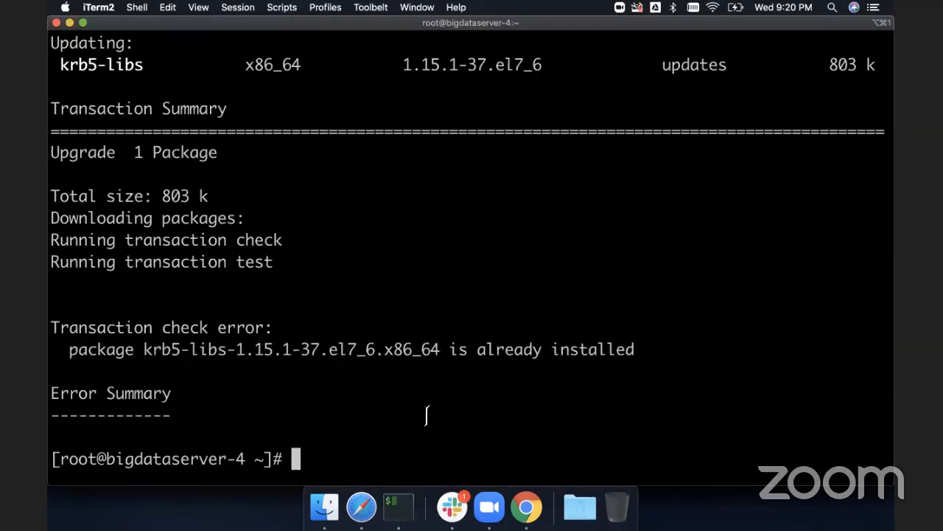
- Switch to the browser's Enable Kerberos on CDH 5.16 document and scroll to the JCE Policy File installation section
key("super+Tab")
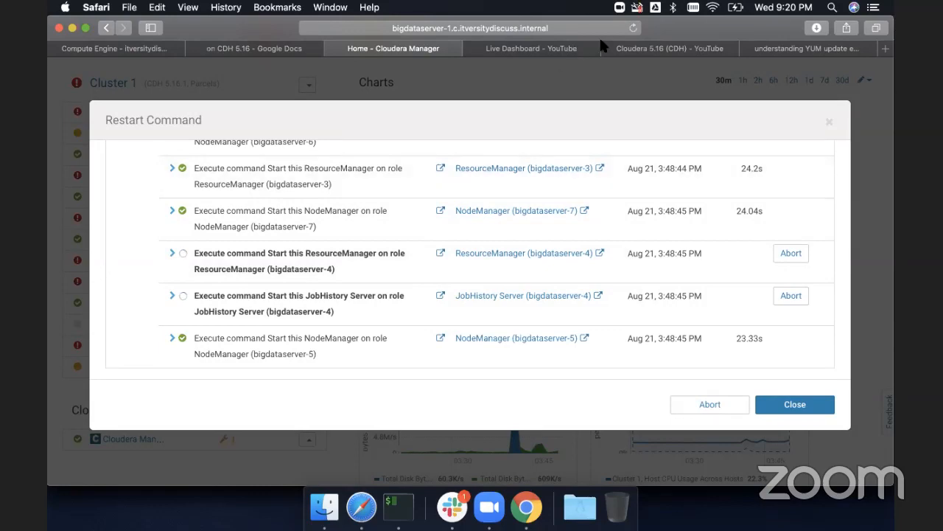
left_click(248, 50)
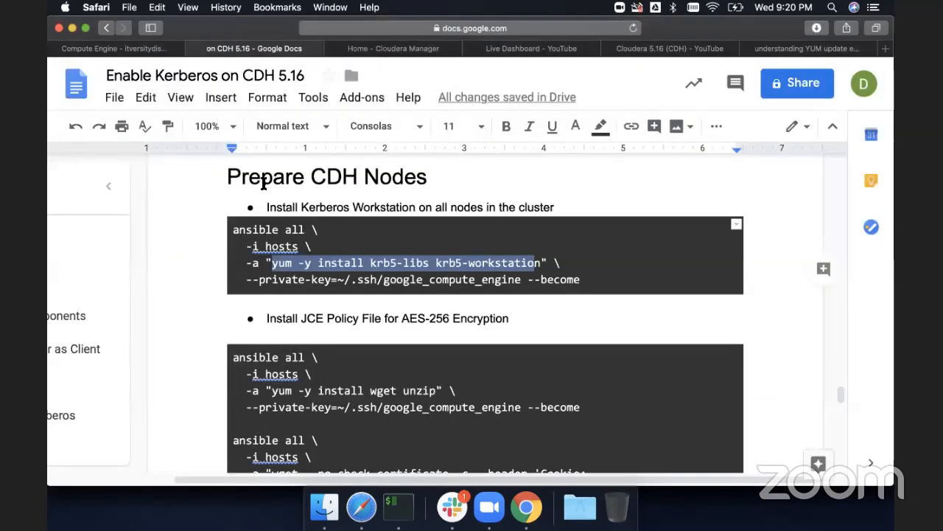
scroll(263, 184, "down", 5)
scroll(298, 233, "up", 2)
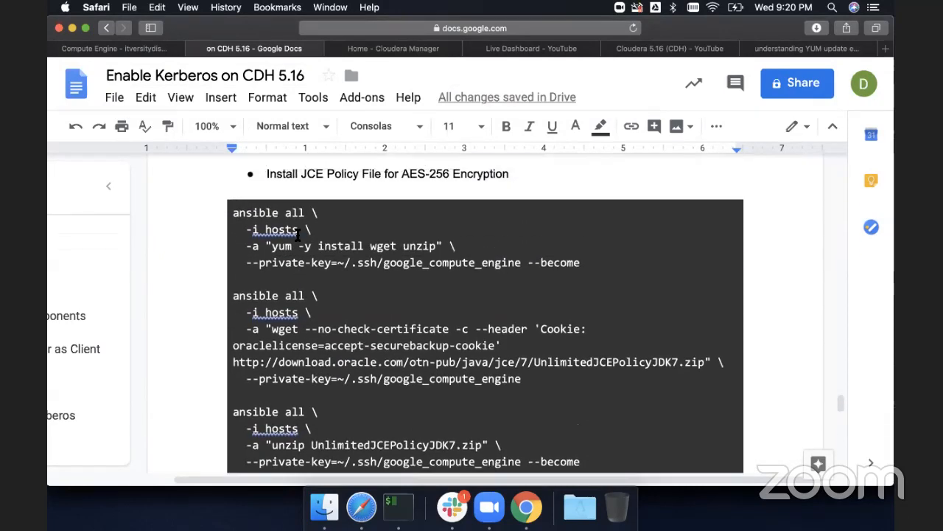
scroll(298, 233, "up", 3)
scroll(316, 251, "down", 1)
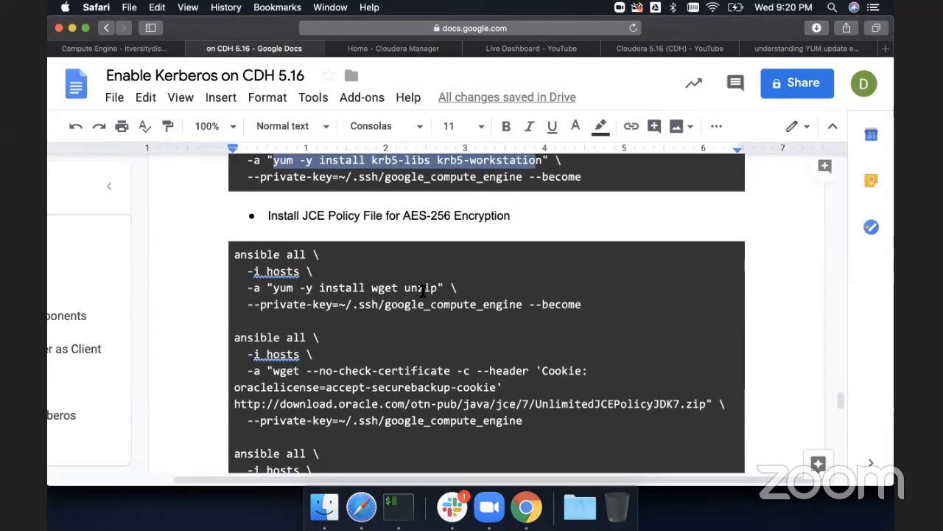
scroll(423, 290, "down", 2)
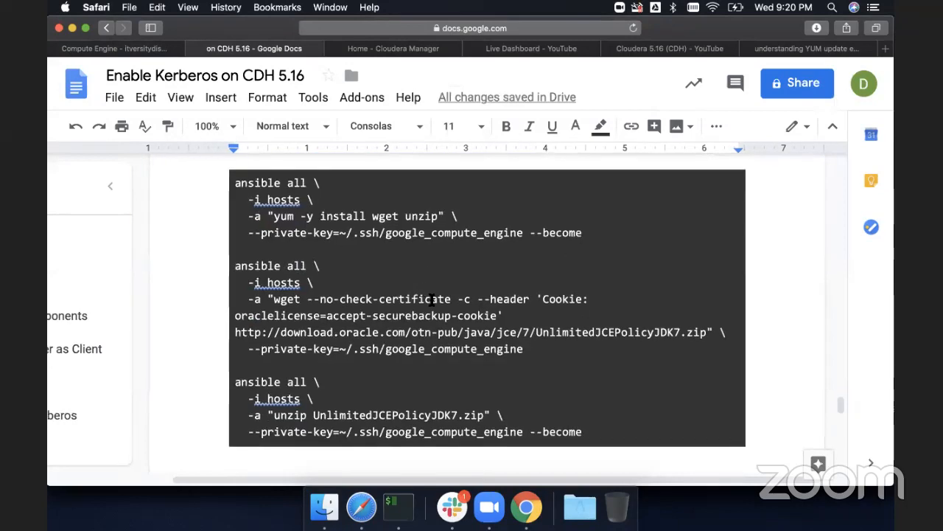
- Highlight the ansible command that downloads UnlimitedJCEPolicyJDK7.zip and review the unzip command below it
left_click(539, 349)
left_click_drag(539, 349, 231, 270)
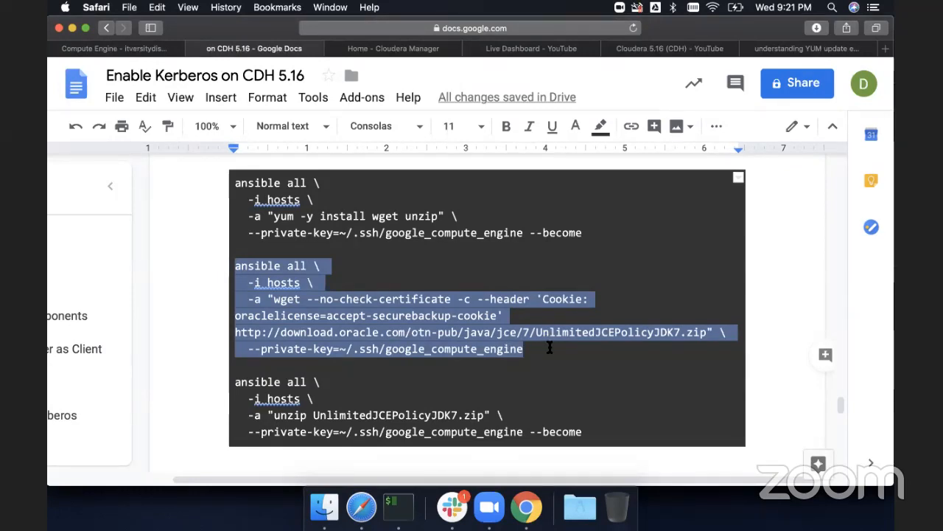
scroll(550, 345, "down", 2)
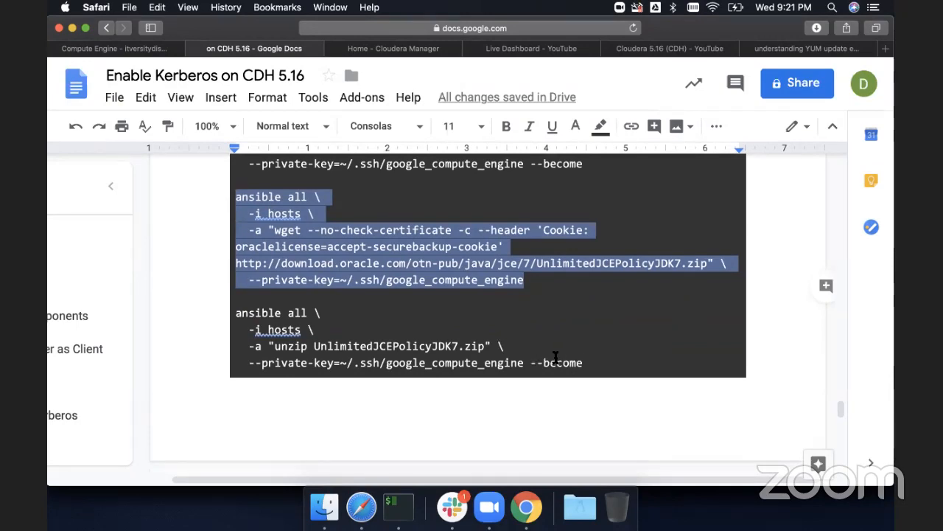
scroll(556, 359, "down", 10)
scroll(555, 358, "down", 1)
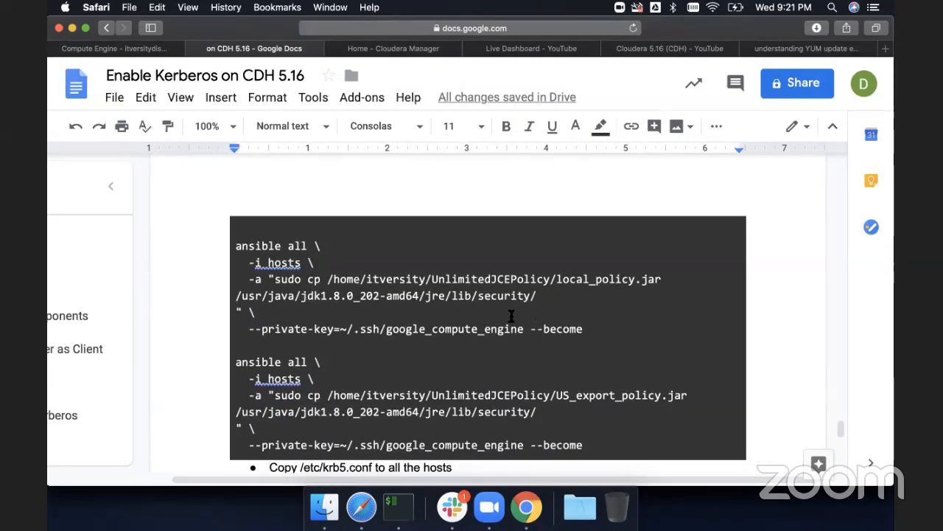
- Highlight the local_policy and US_export_policy jar names and the /usr/java/jdk1.8.0_202-amd64/jre/lib/security/ target path
double_click(577, 279)
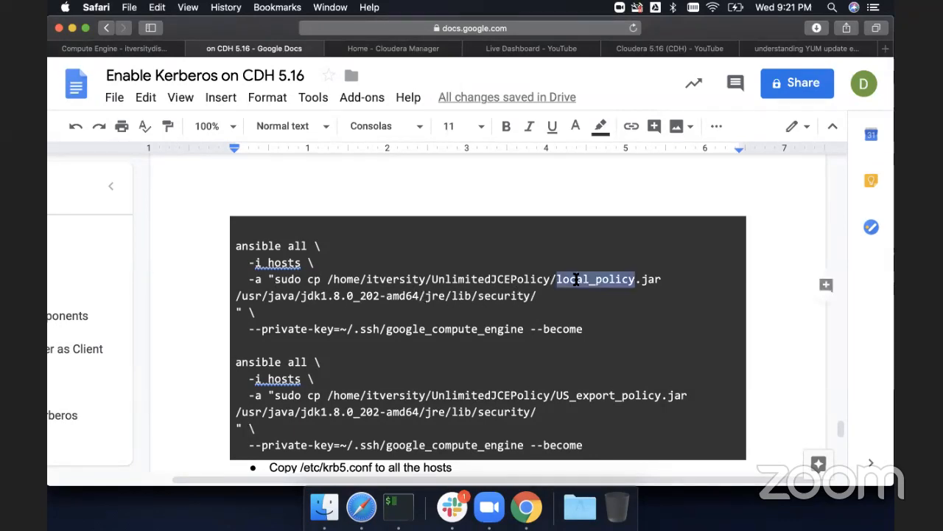
double_click(603, 397)
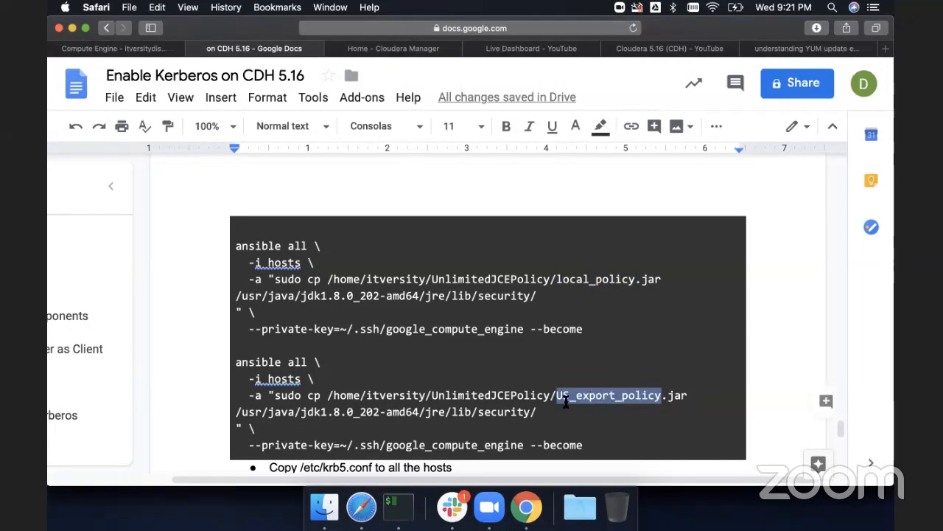
left_click_drag(539, 413, 234, 413)
scroll(415, 337, "down", 2)
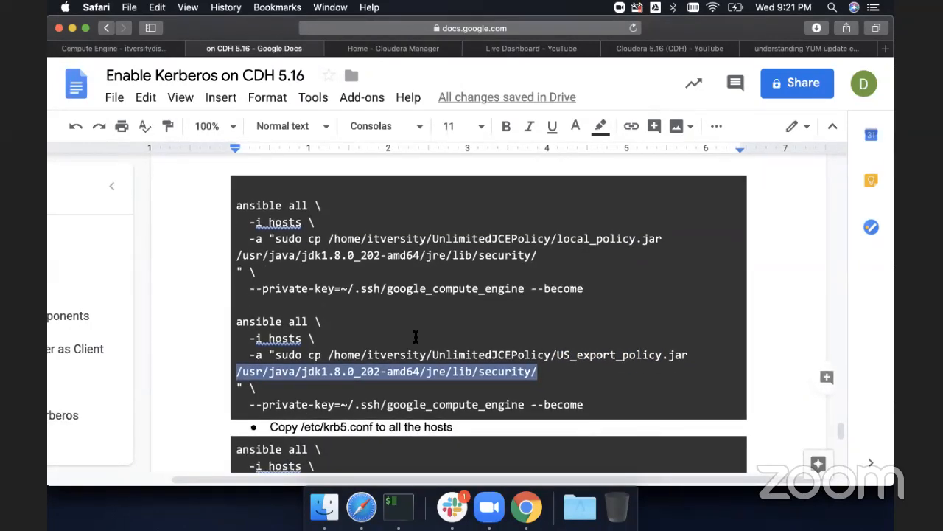
scroll(415, 337, "down", 5)
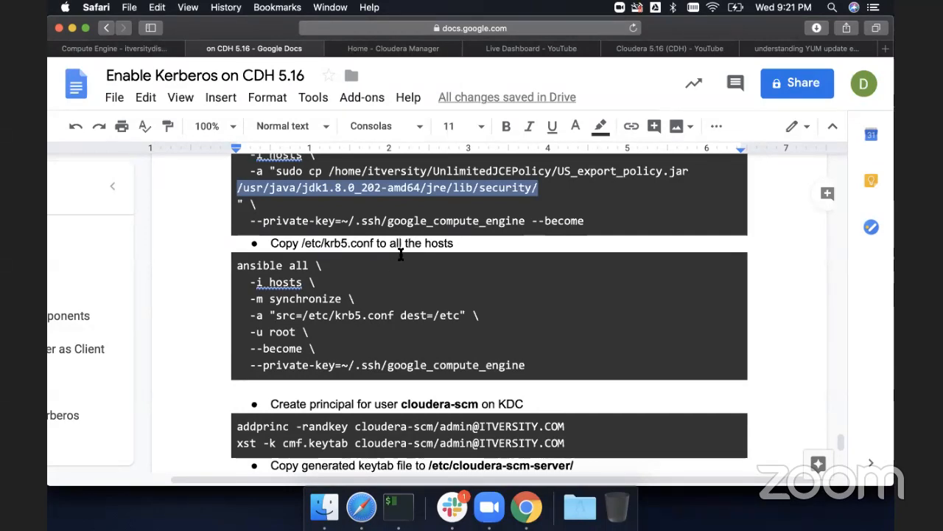
- Scroll through the document's krb5.conf, KDC database, start and SSH sections back to the krb5.conf copy step
scroll(378, 290, "up", 15)
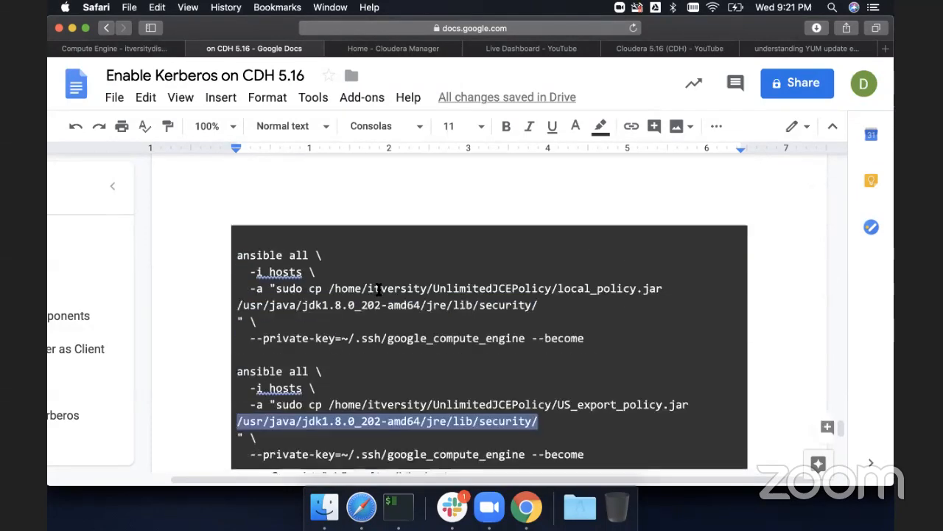
scroll(378, 289, "up", 15)
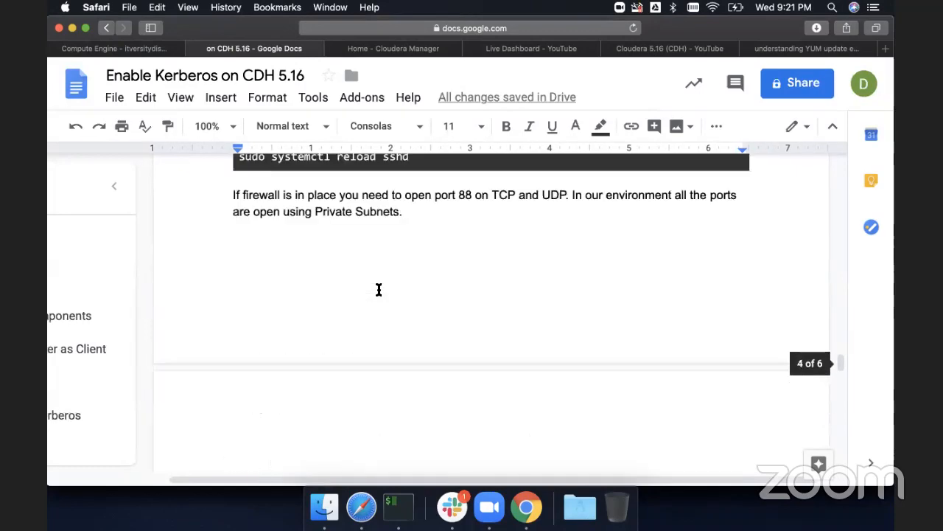
scroll(378, 289, "up", 15)
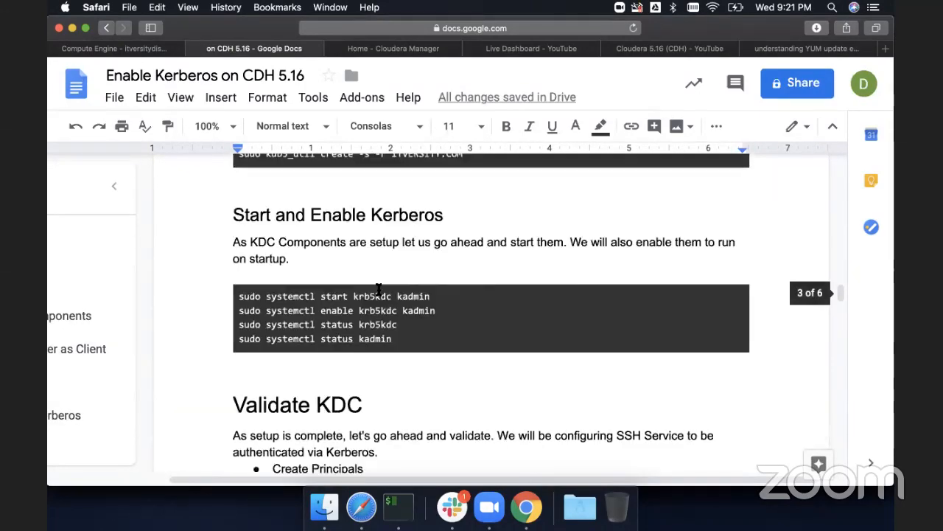
scroll(378, 290, "up", 10)
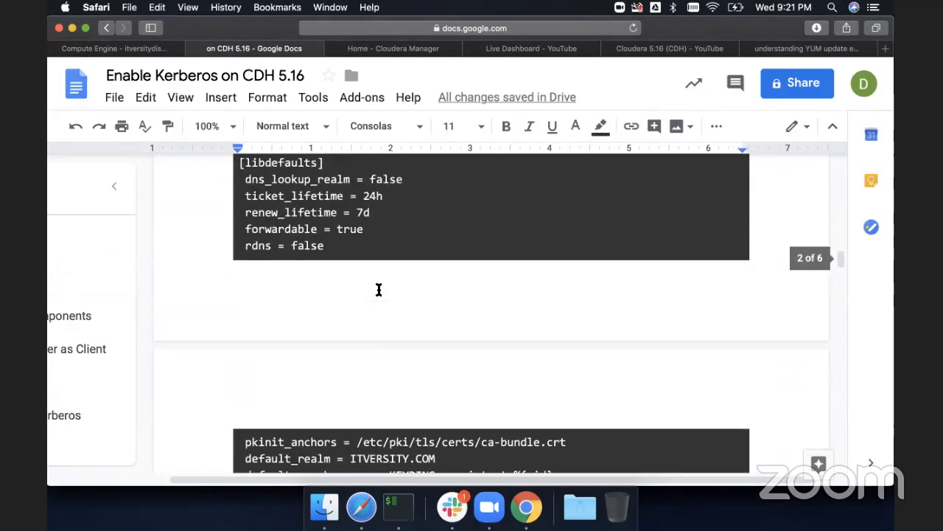
scroll(378, 289, "up", 5)
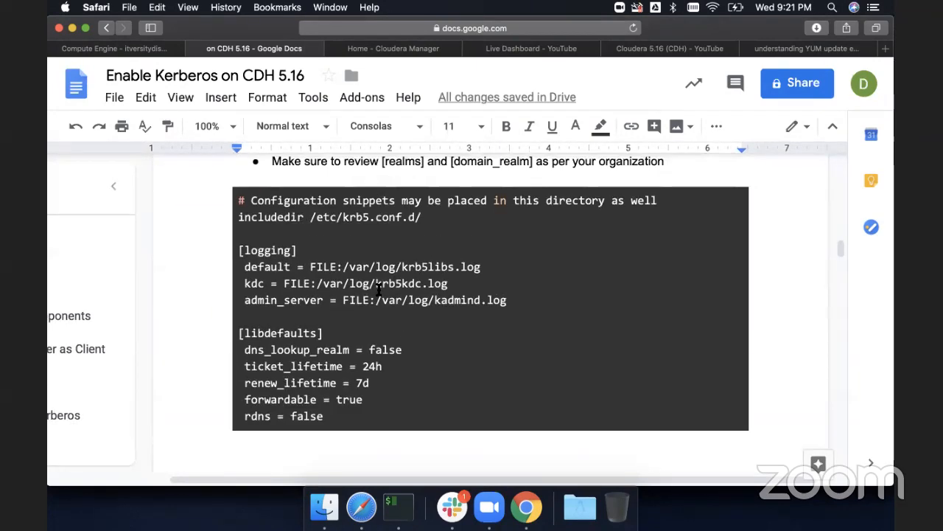
scroll(378, 290, "down", 20)
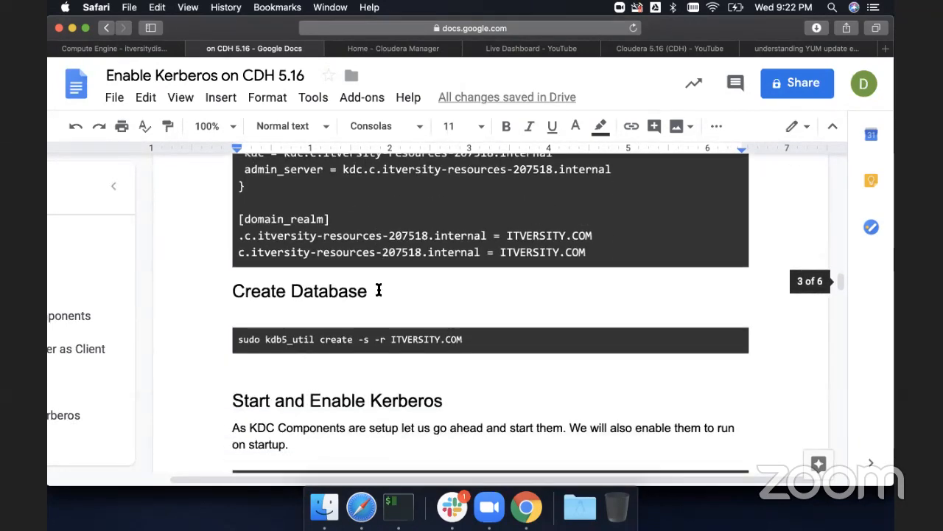
scroll(378, 290, "down", 20)
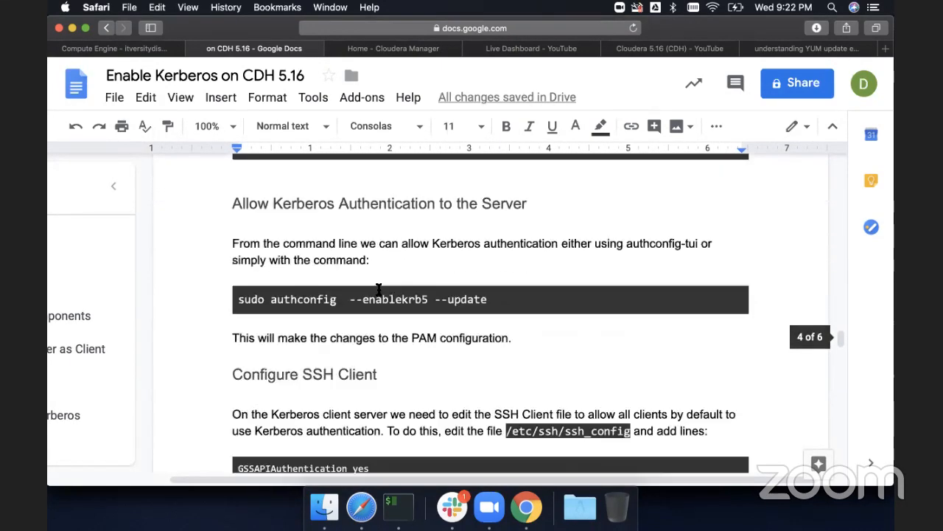
scroll(378, 290, "down", 20)
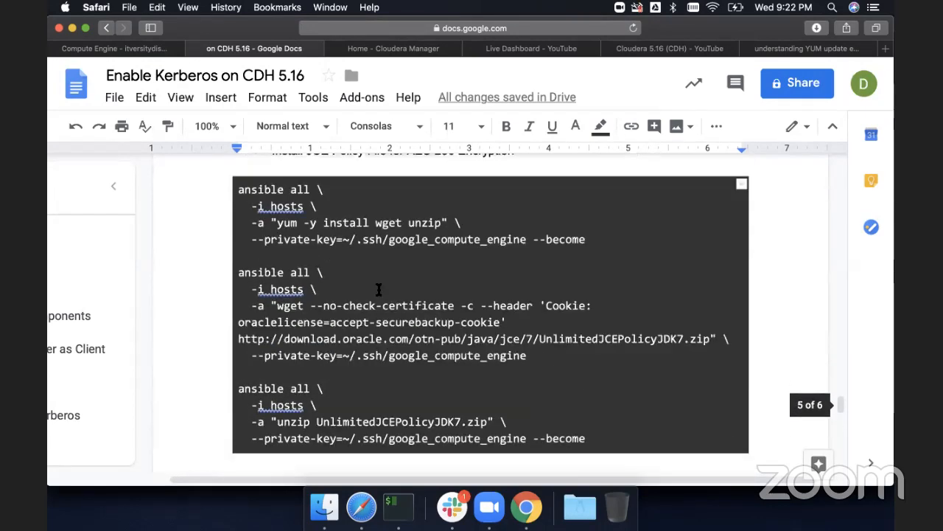
scroll(378, 290, "down", 5)
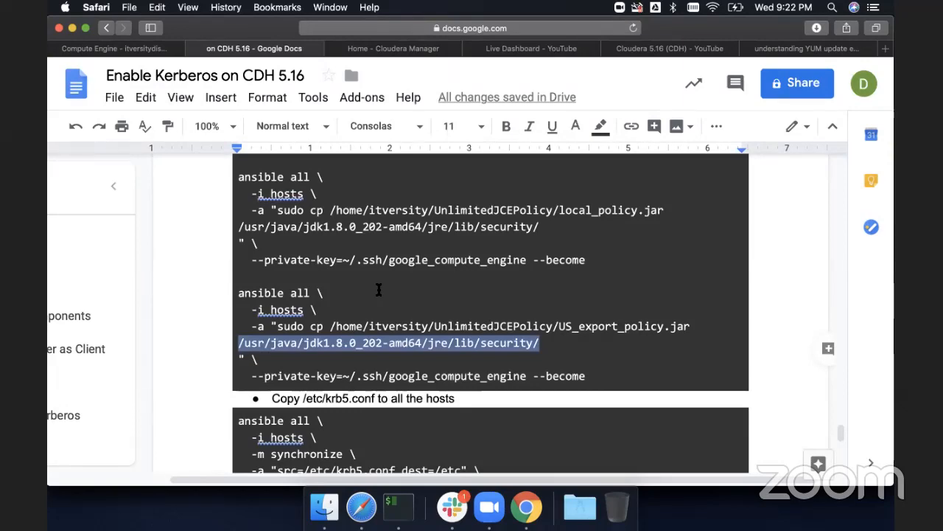
scroll(378, 290, "down", 5)
scroll(378, 290, "up", 2)
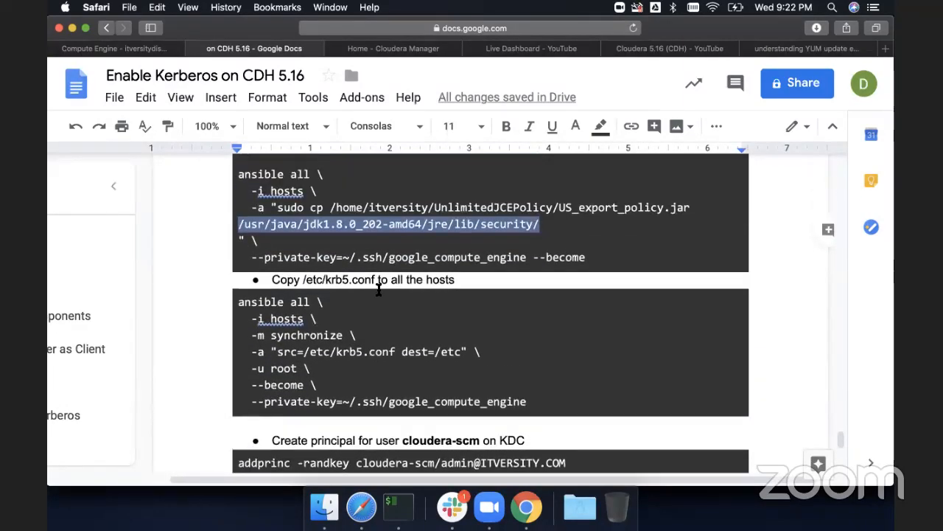
scroll(378, 290, "down", 1)
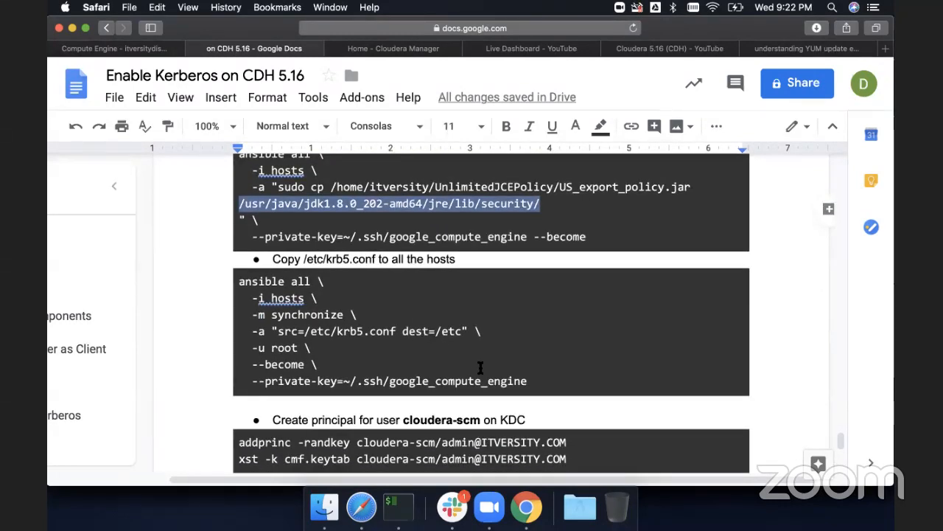
- Highlight the ansible synchronize command that copies /etc/krb5.conf to all hosts, then the cloudera-scm principal name
left_click_drag(537, 381, 240, 284)
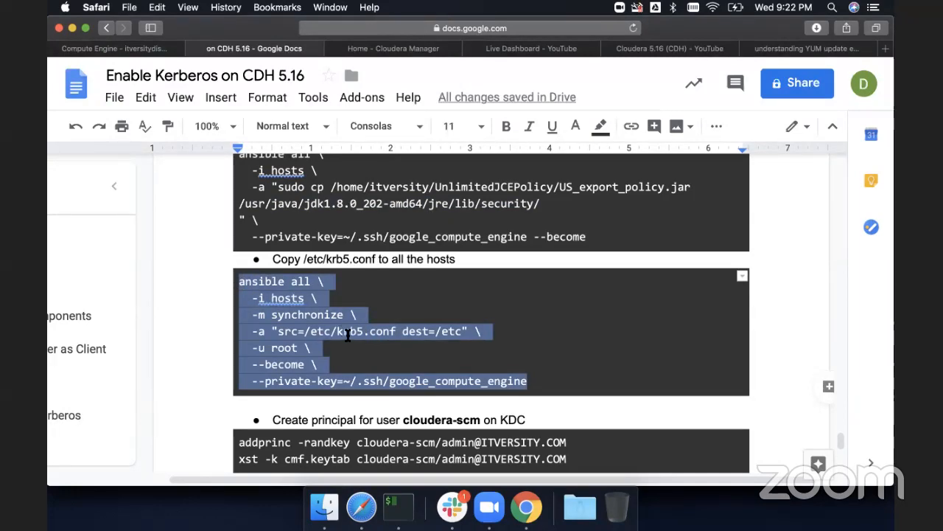
scroll(348, 334, "down", 4)
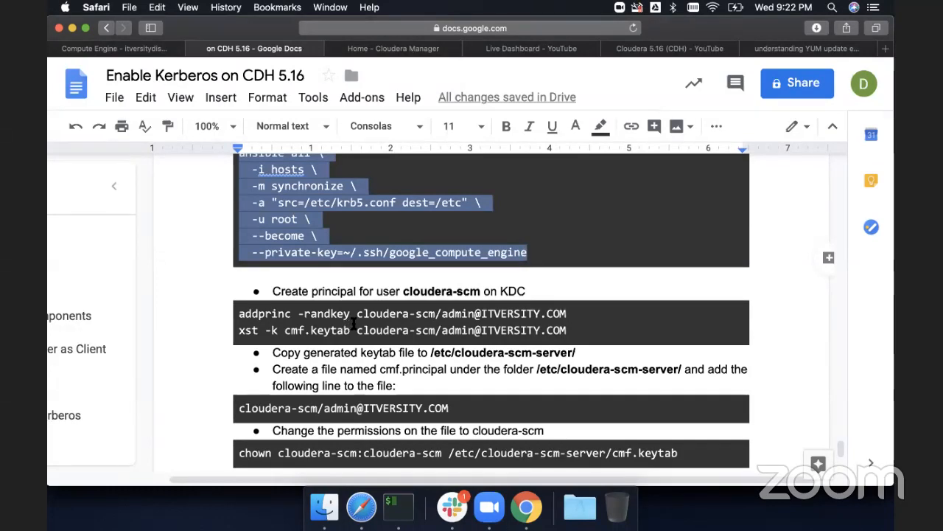
left_click_drag(435, 314, 358, 314)
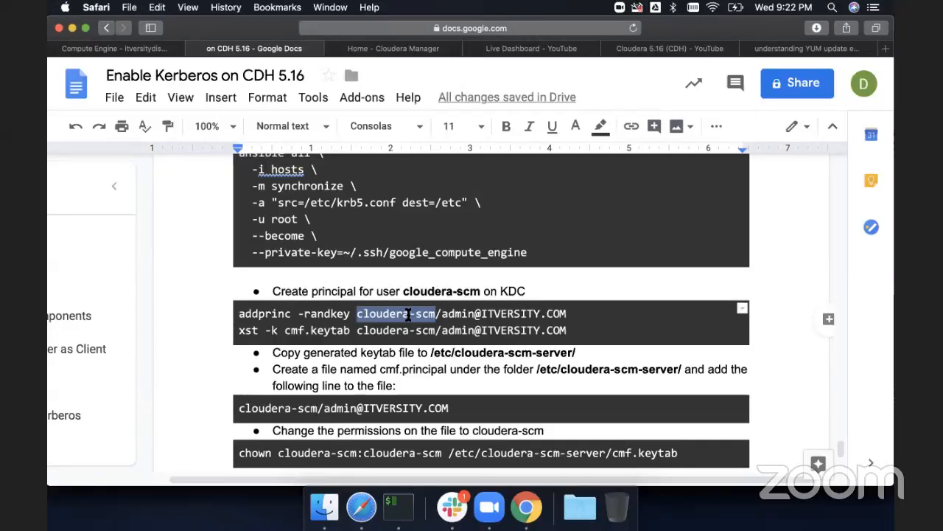
scroll(416, 314, "down", 1)
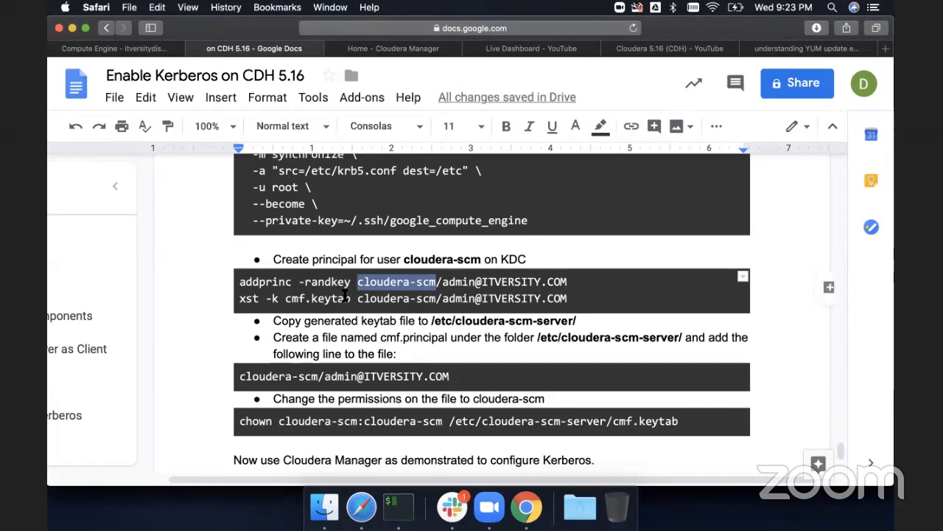
- Highlight cmf.keytab and the /etc/cloudera-scm-server/ destination, then review the remaining cmf.principal and chown instructions
left_click_drag(352, 298, 285, 297)
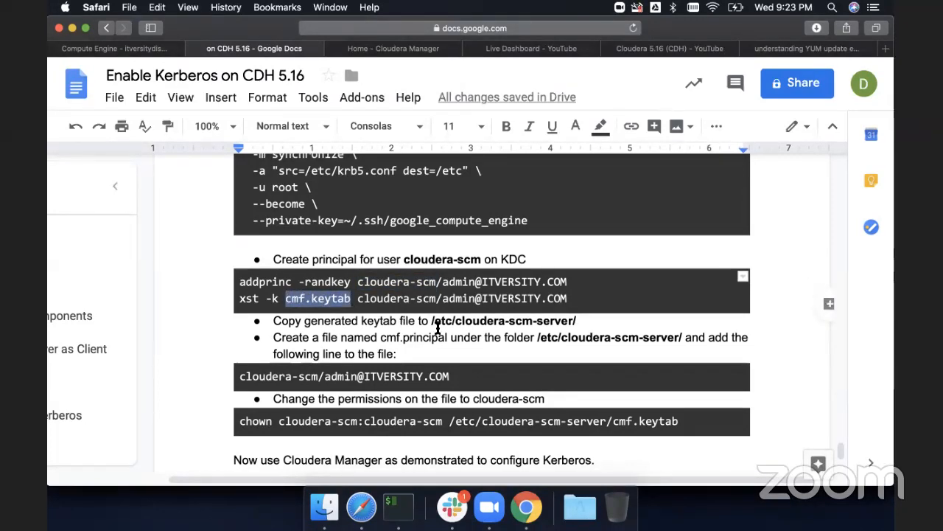
scroll(437, 325, "down", 2)
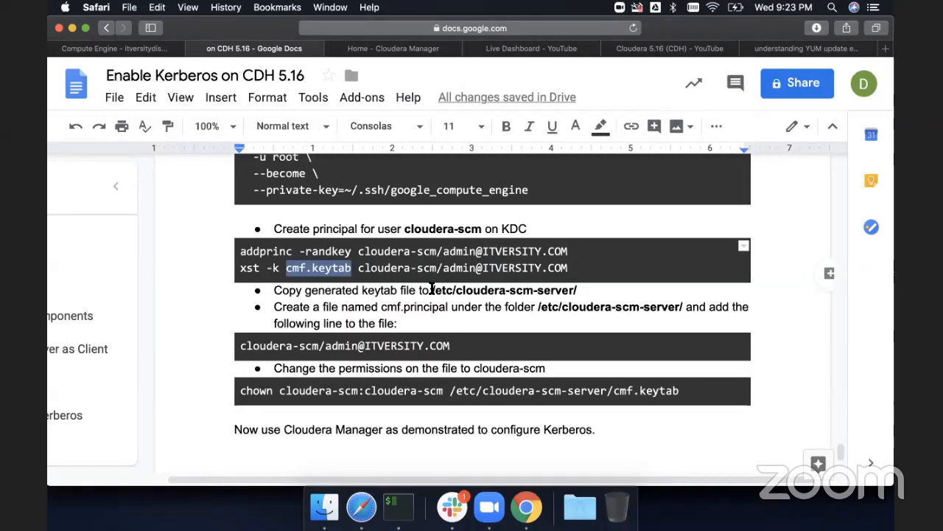
left_click_drag(434, 290, 584, 291)
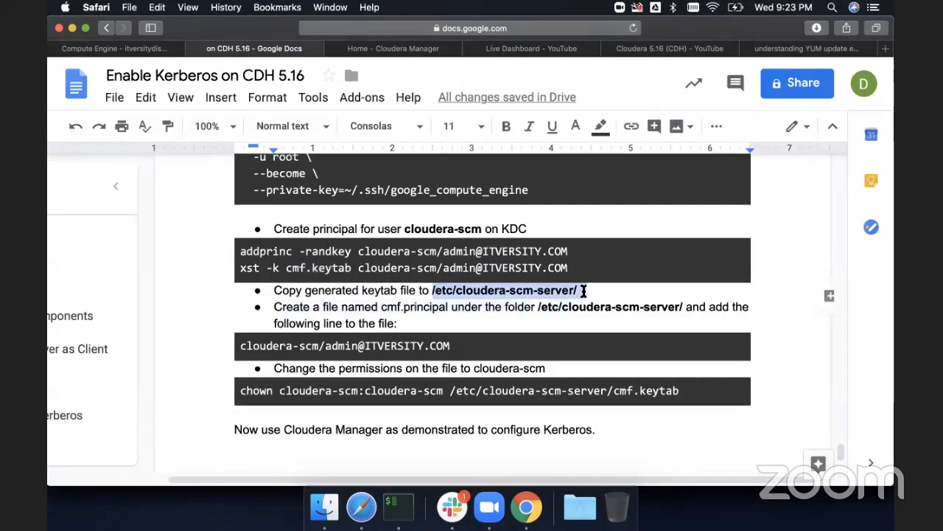
scroll(466, 335, "down", 3)
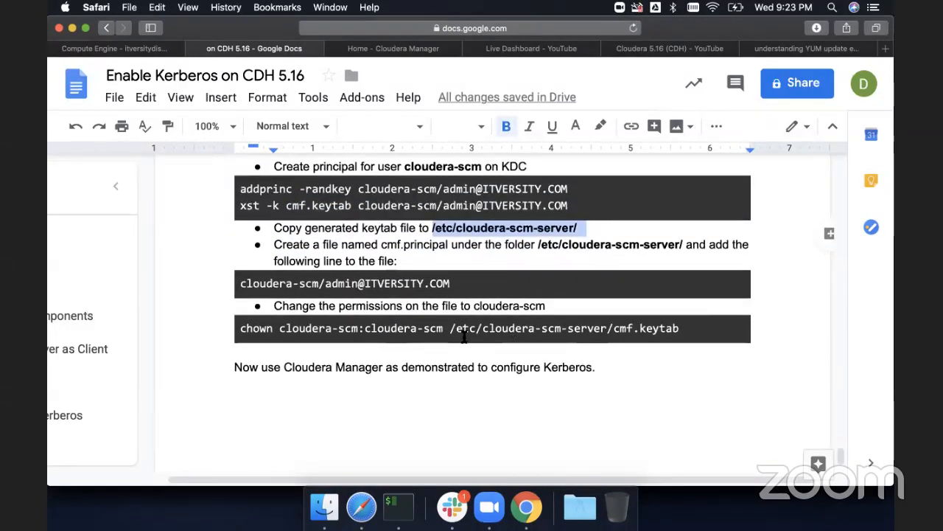
scroll(467, 335, "down", 4)
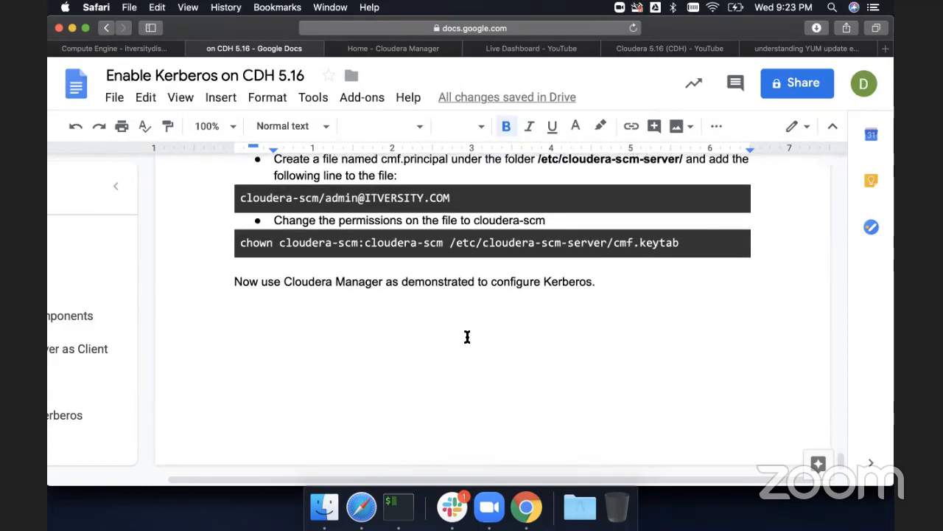
scroll(467, 337, "up", 1)
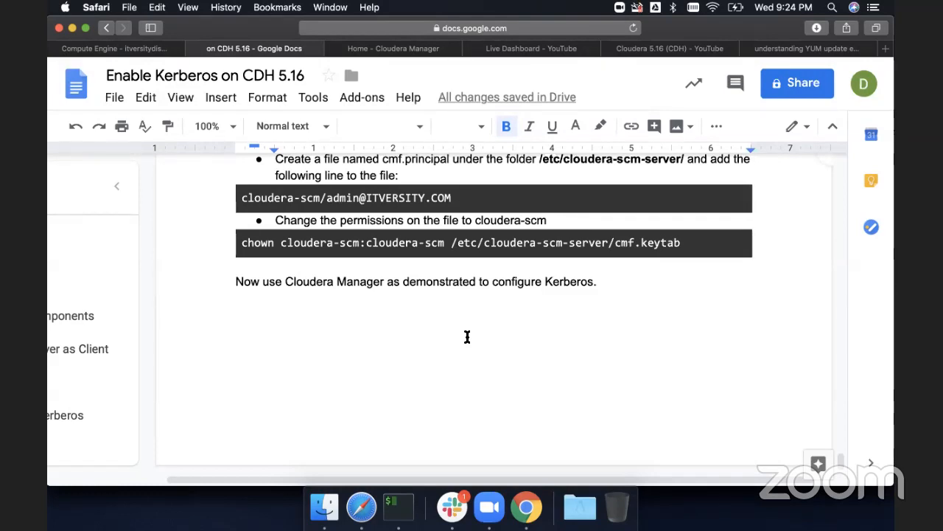
scroll(476, 333, "up", 1)
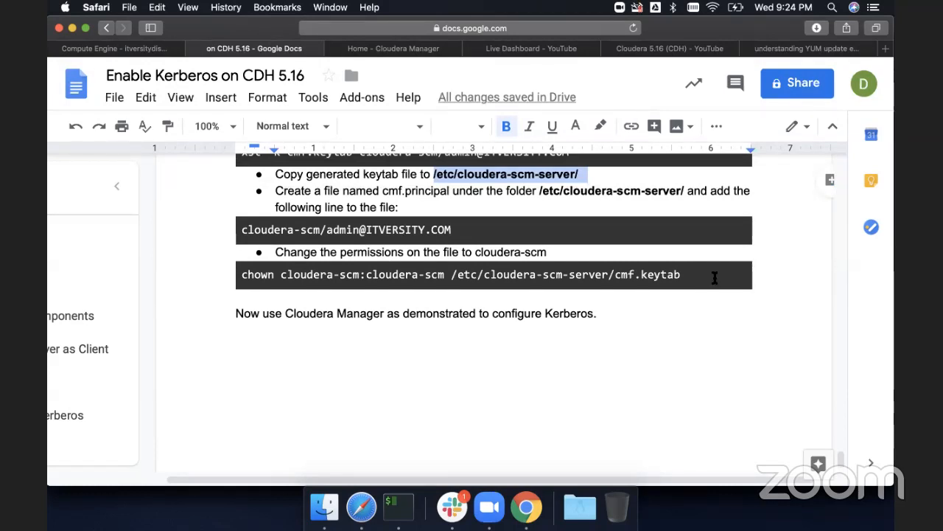
- Check the Compute Engine VM instances, the live stream dashboard and the Cloudera Manager restart result, then return to the document
scroll(715, 277, "up", 5)
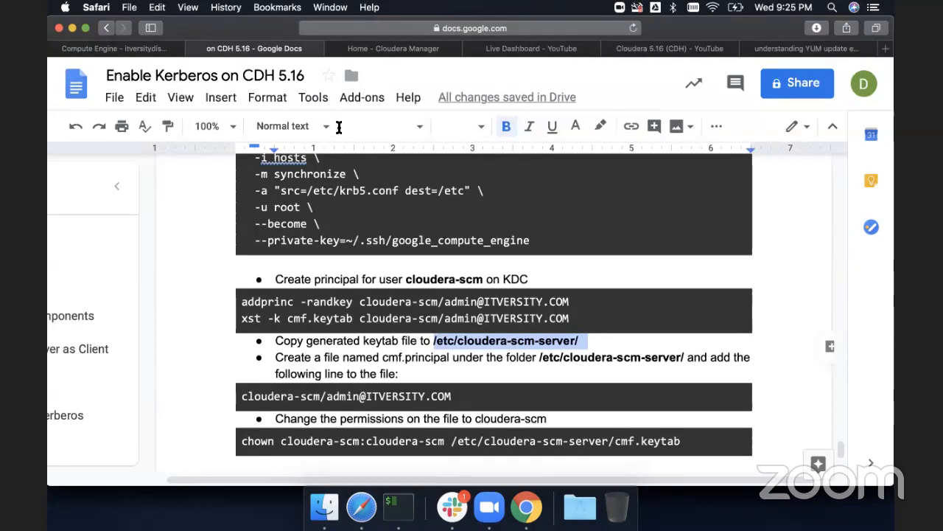
left_click(145, 54)
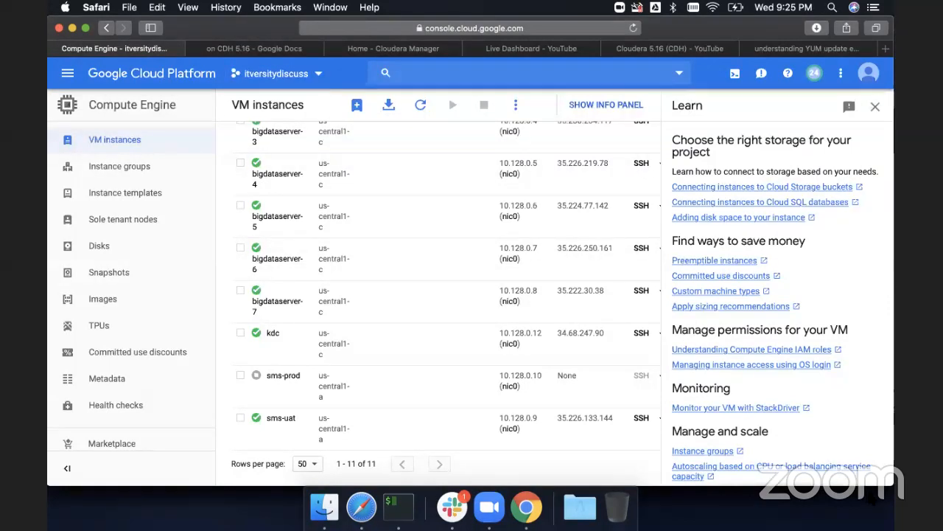
left_click(567, 48)
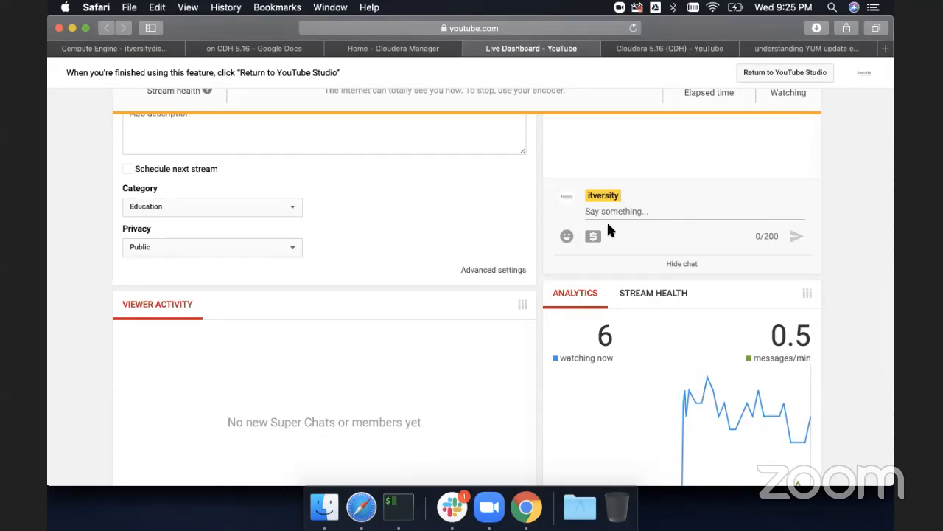
left_click(415, 50)
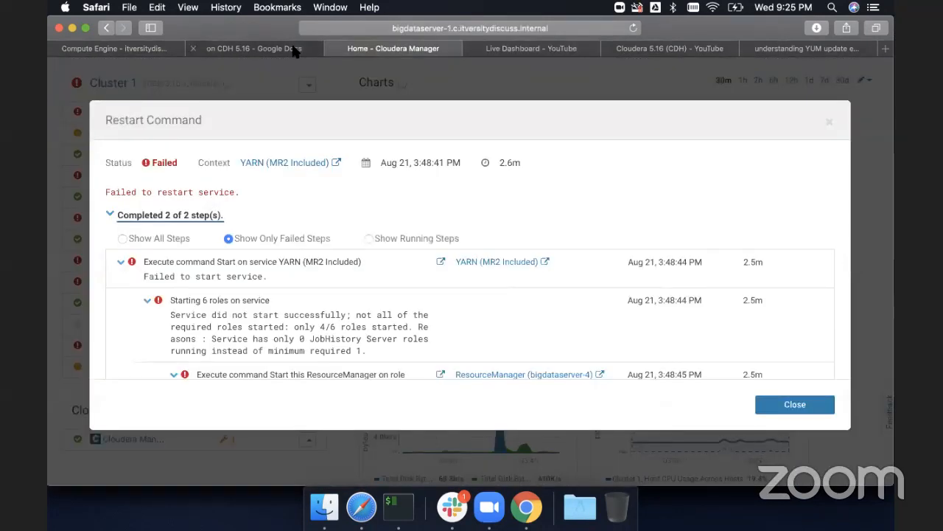
left_click(294, 50)
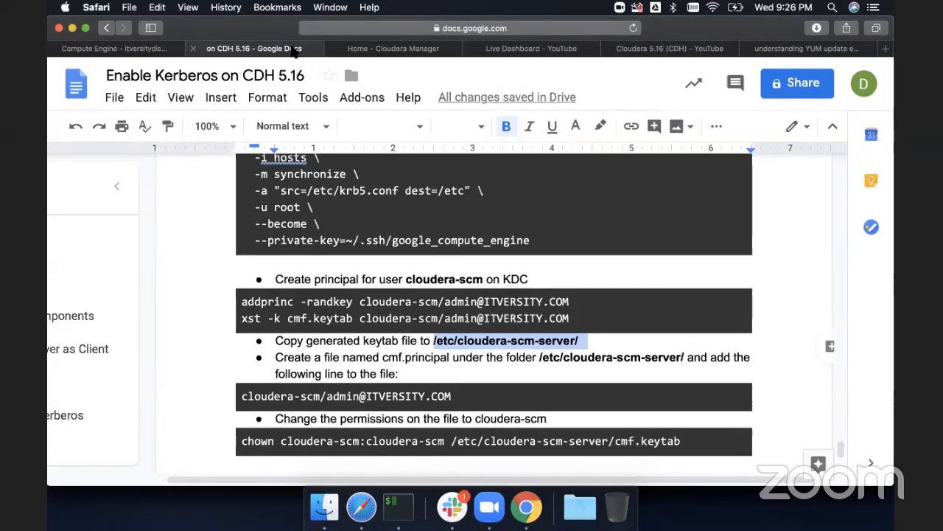
- Scroll the document back to the Configure KDC Server as Client section and highlight the /etc/krb5.conf client configuration path
scroll(310, 261, "up", 5)
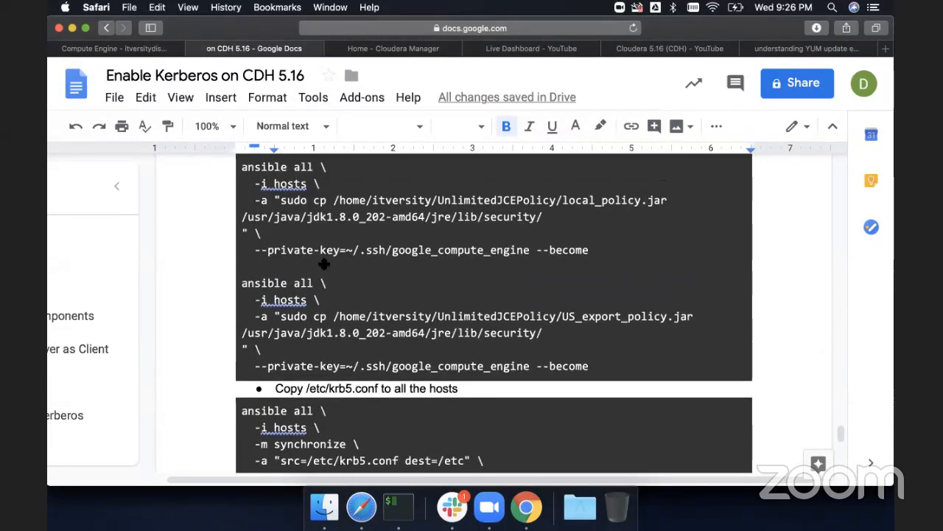
scroll(324, 263, "up", 10)
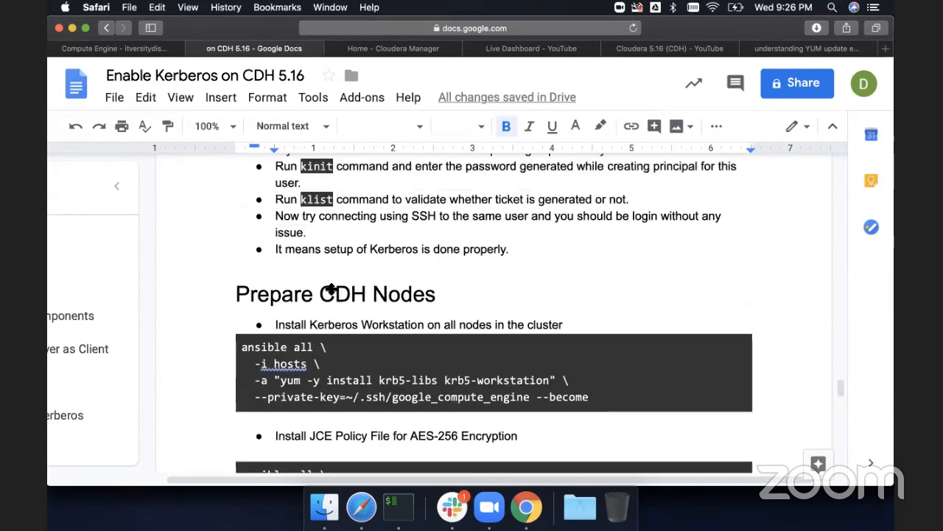
scroll(331, 289, "up", 15)
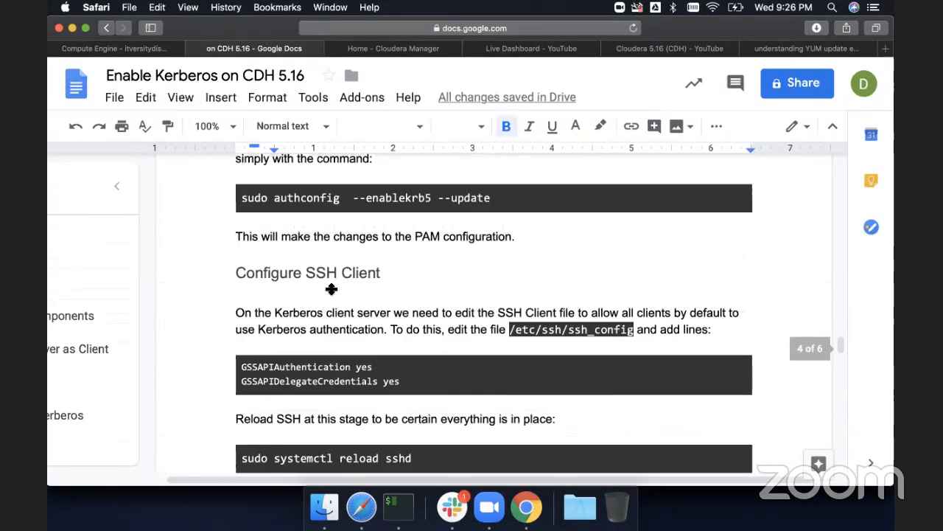
scroll(331, 289, "up", 15)
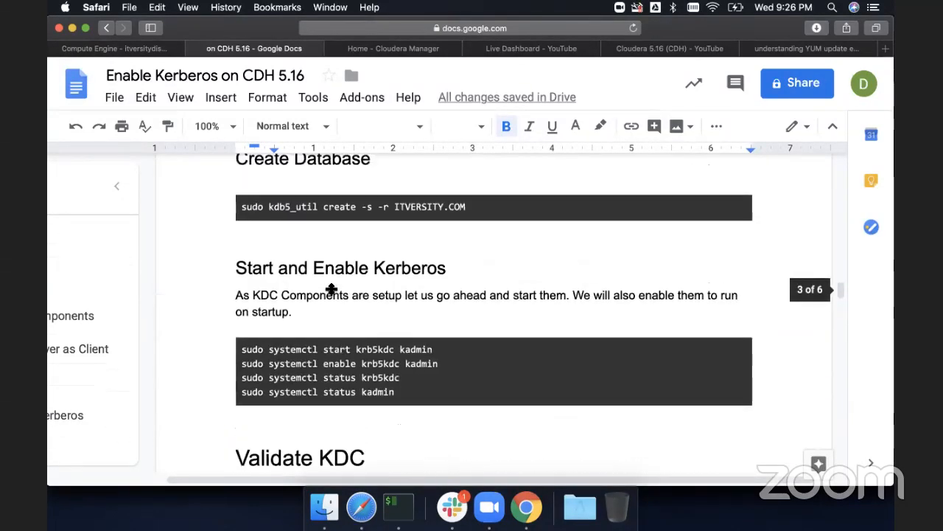
scroll(331, 289, "up", 15)
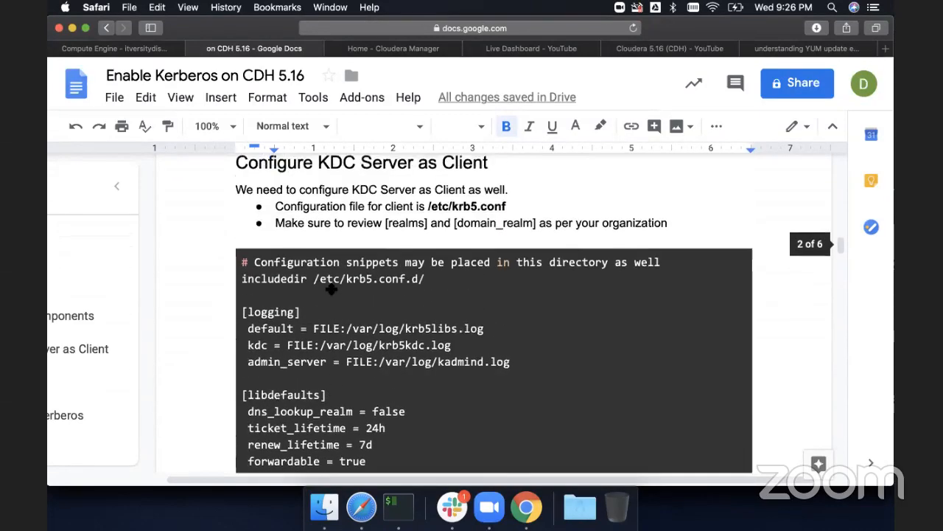
scroll(331, 289, "up", 2)
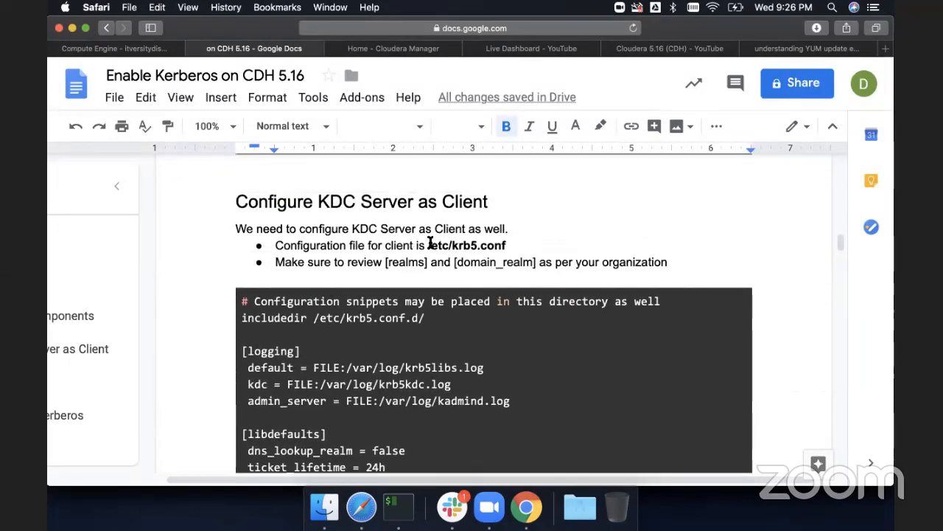
left_click_drag(429, 243, 513, 241)
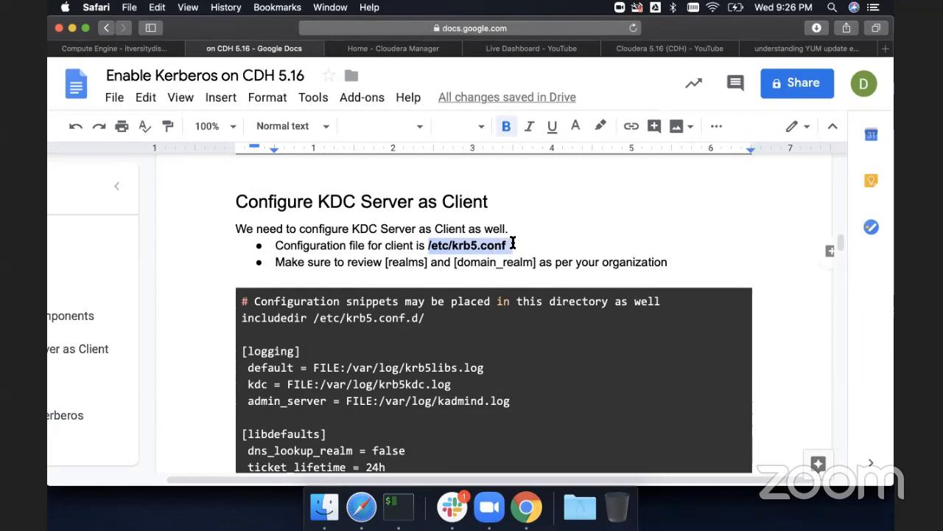
scroll(513, 243, "down", 10)
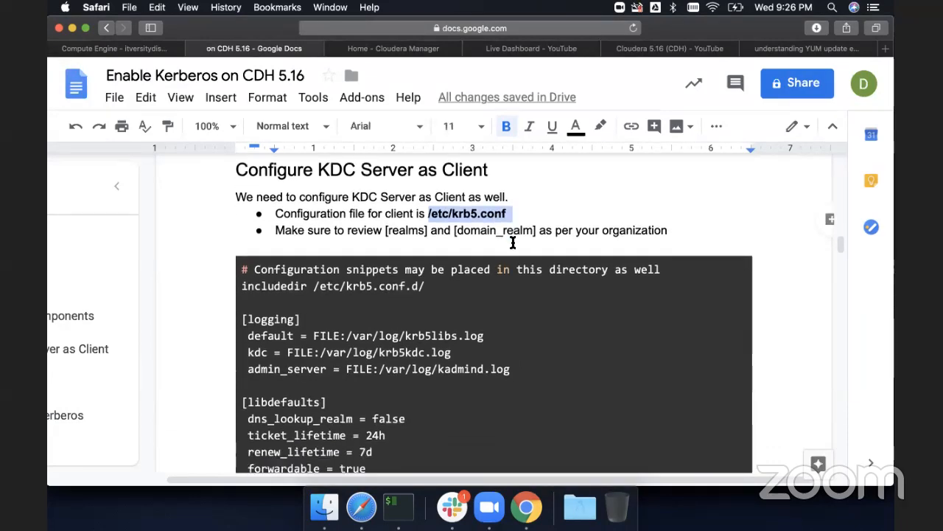